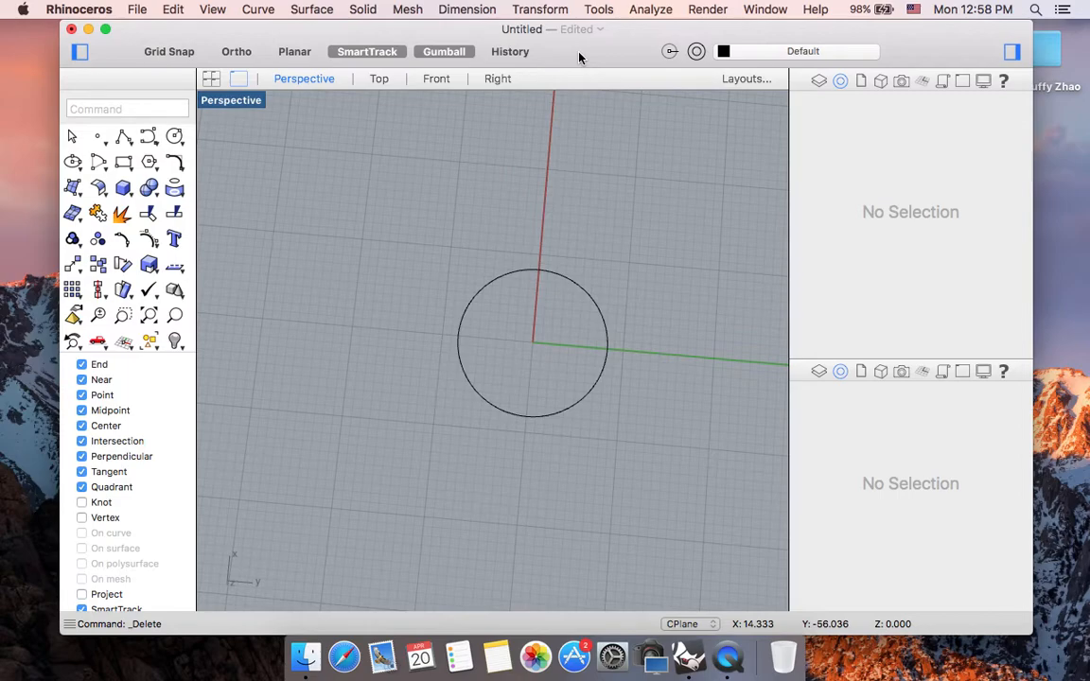
Step: Offset the circle outward by a distance of 2 to form a second concentric circle
scroll(540, 407, "up", 5)
scroll(492, 332, "left", 3)
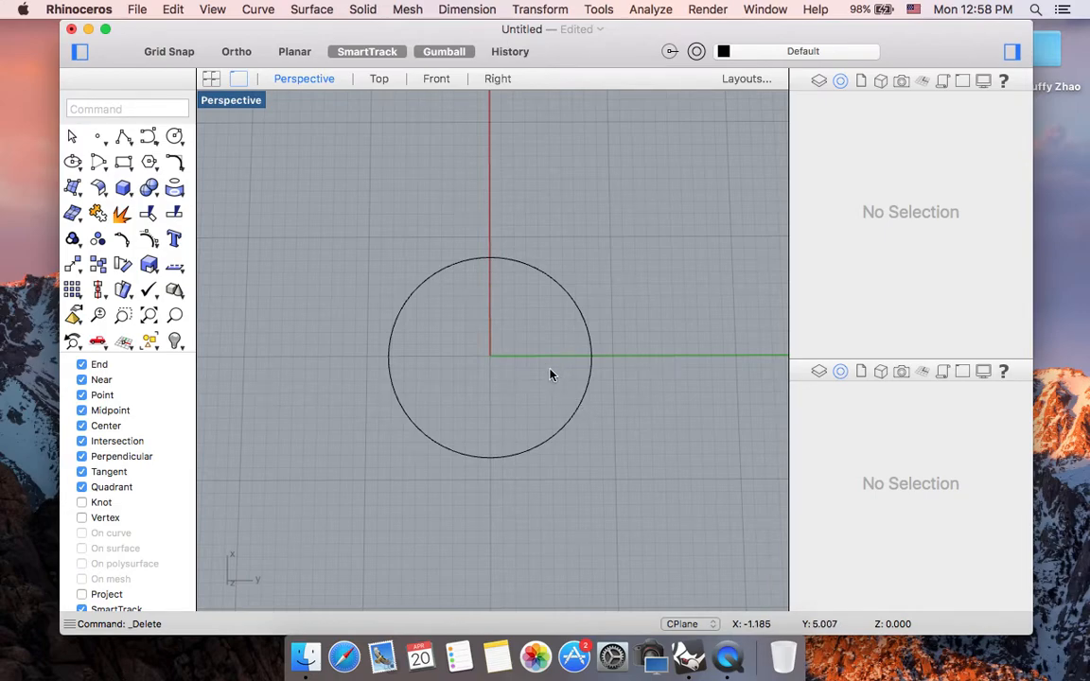
left_click(586, 395)
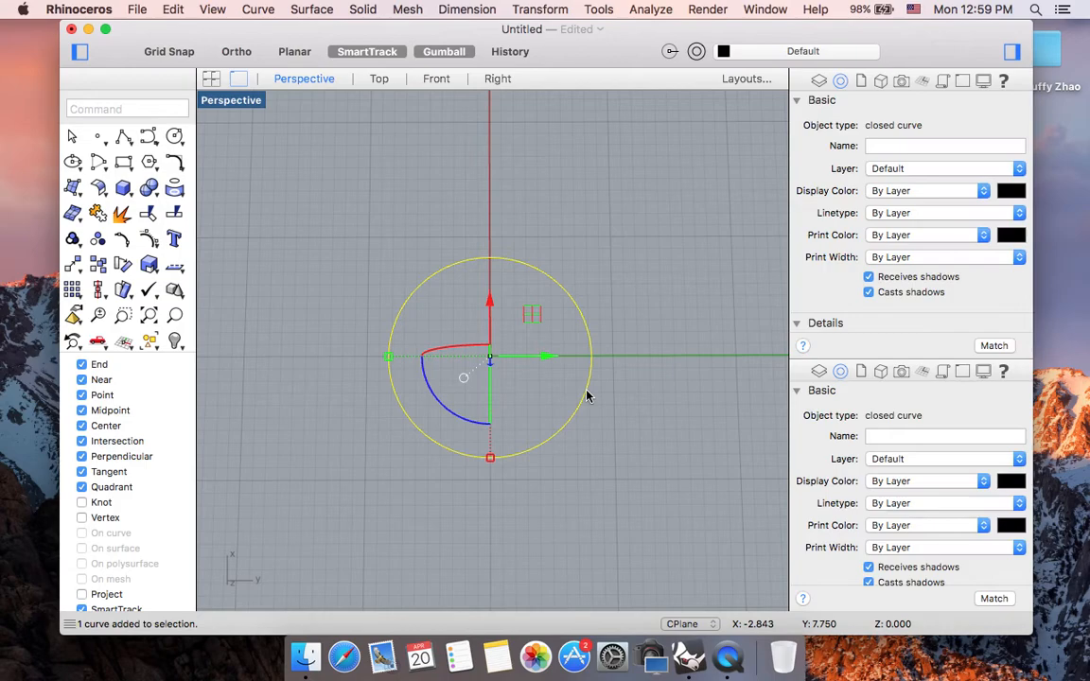
type("offset")
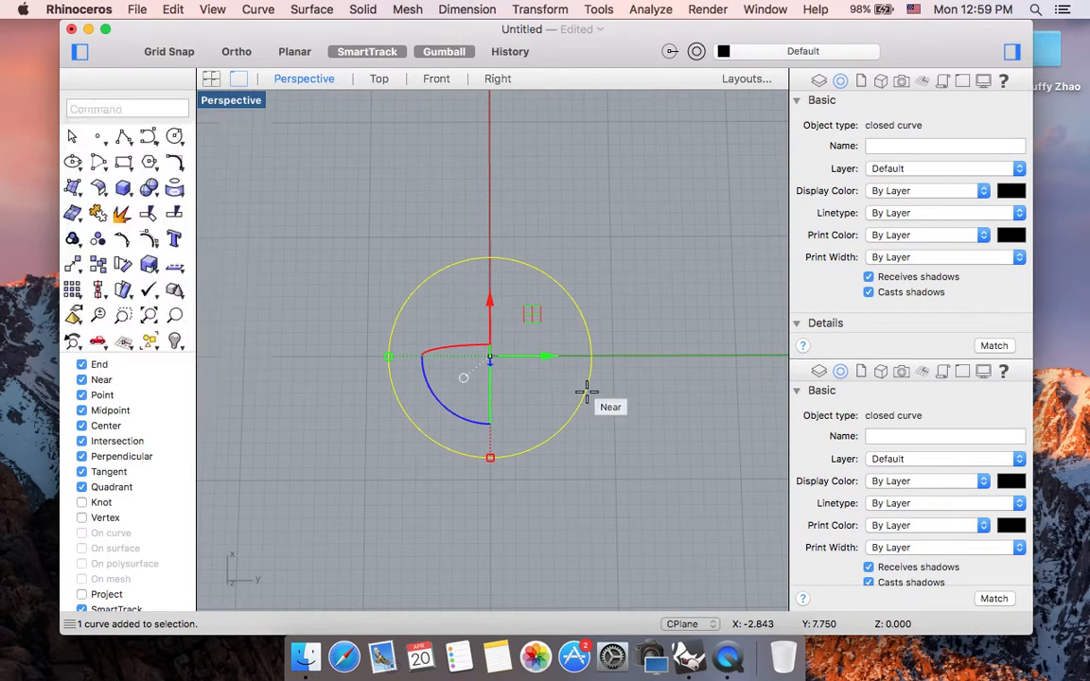
key("Return")
double_click(83, 190)
type("2")
key("Return")
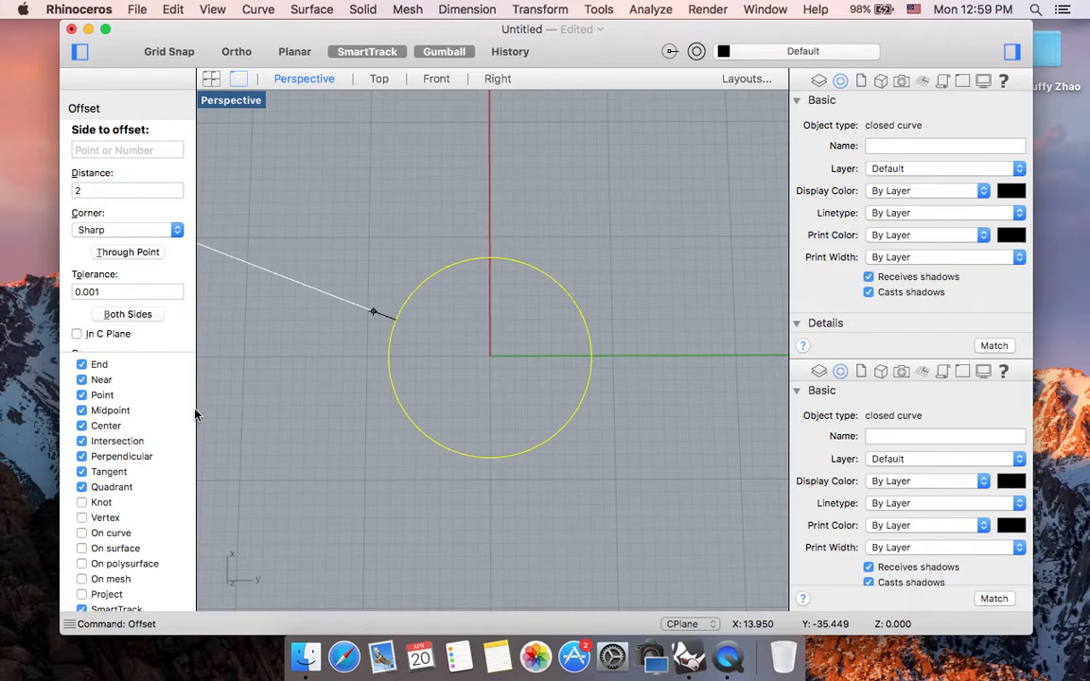
left_click(343, 438)
key("Escape")
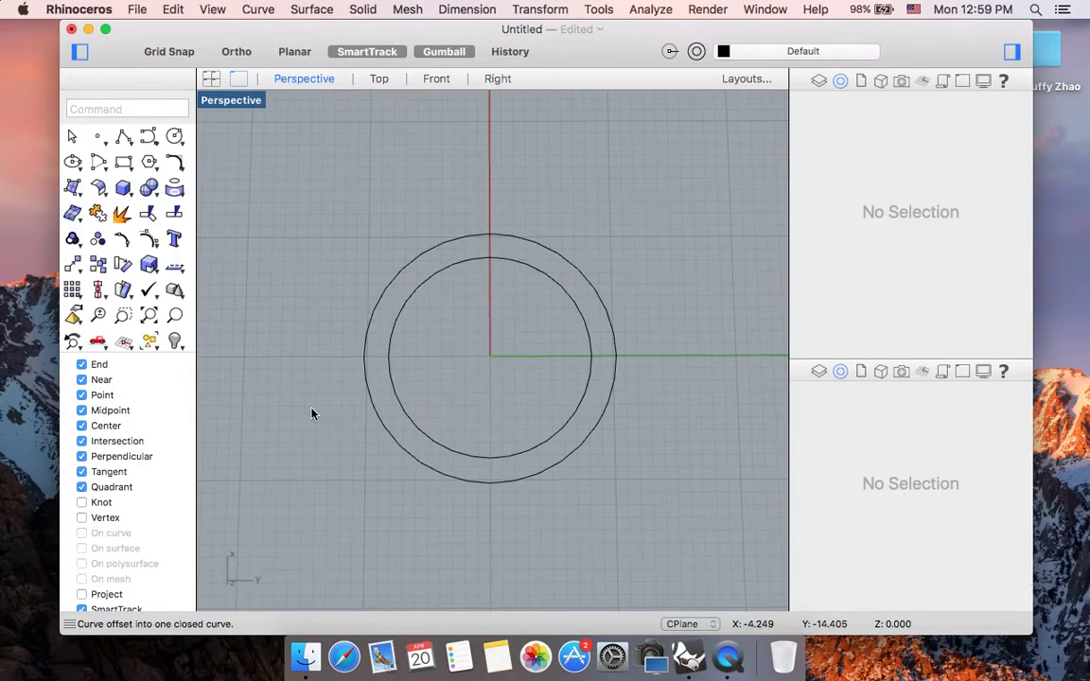
Step: Draw an open five-point polyline from the outer circle's left quadrant up about 14.5, through a peak on the red axis and a right-hand corner, to the right quadrant
left_click(123, 141)
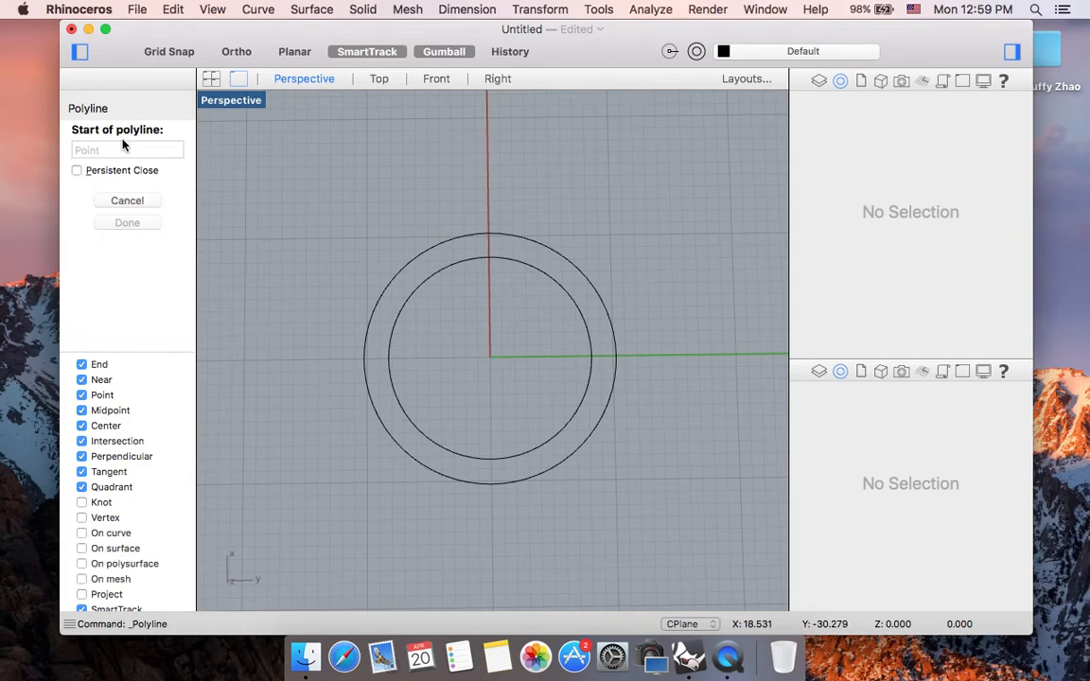
left_click(363, 362)
scroll(363, 362, "up", 5)
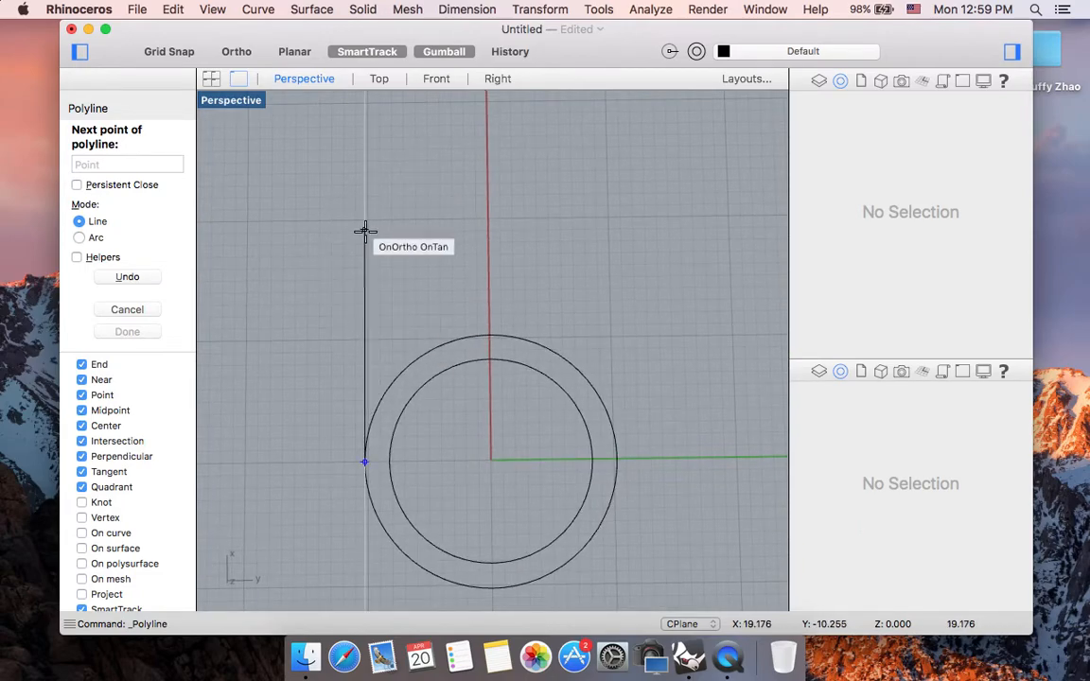
left_click(364, 285)
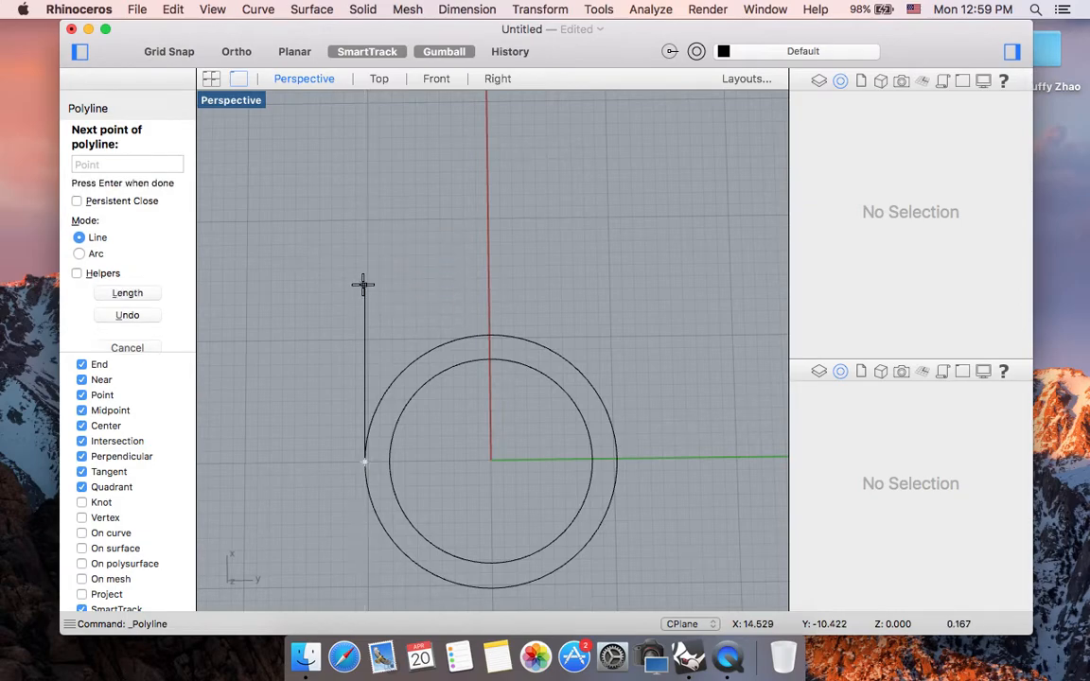
left_click(487, 196)
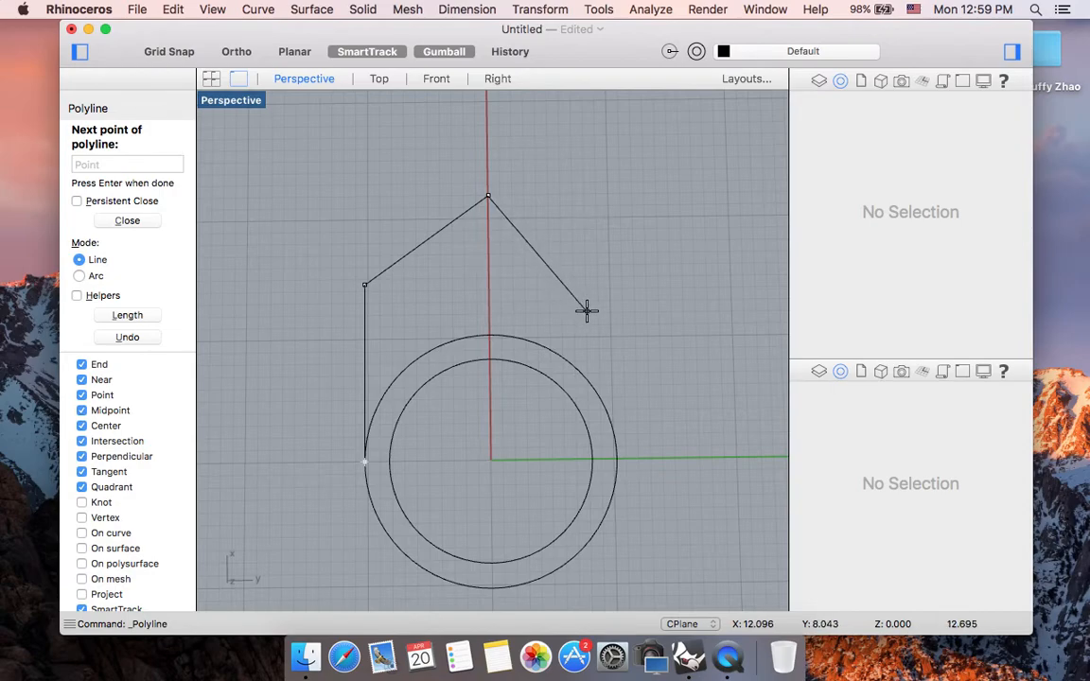
left_click(652, 370)
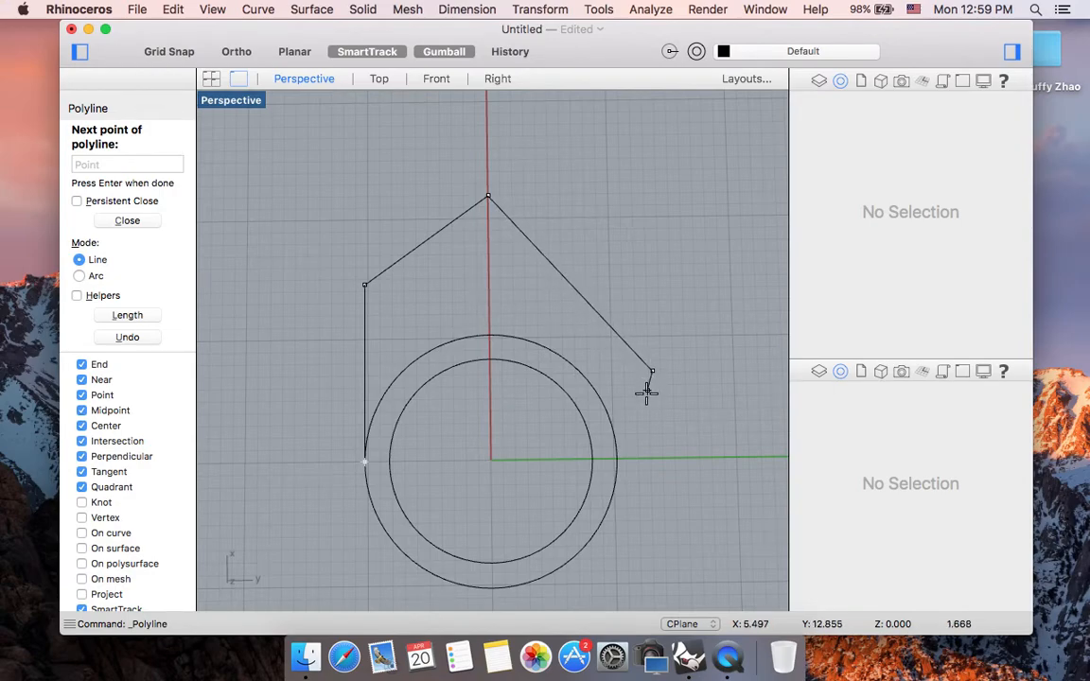
left_click(617, 461)
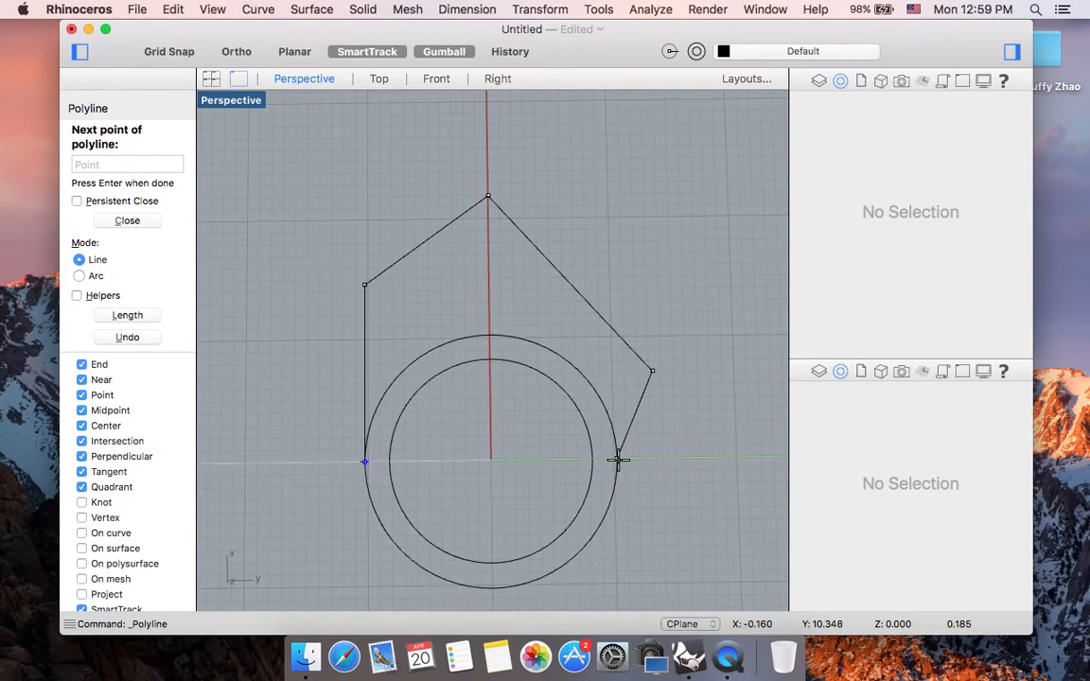
key("Return")
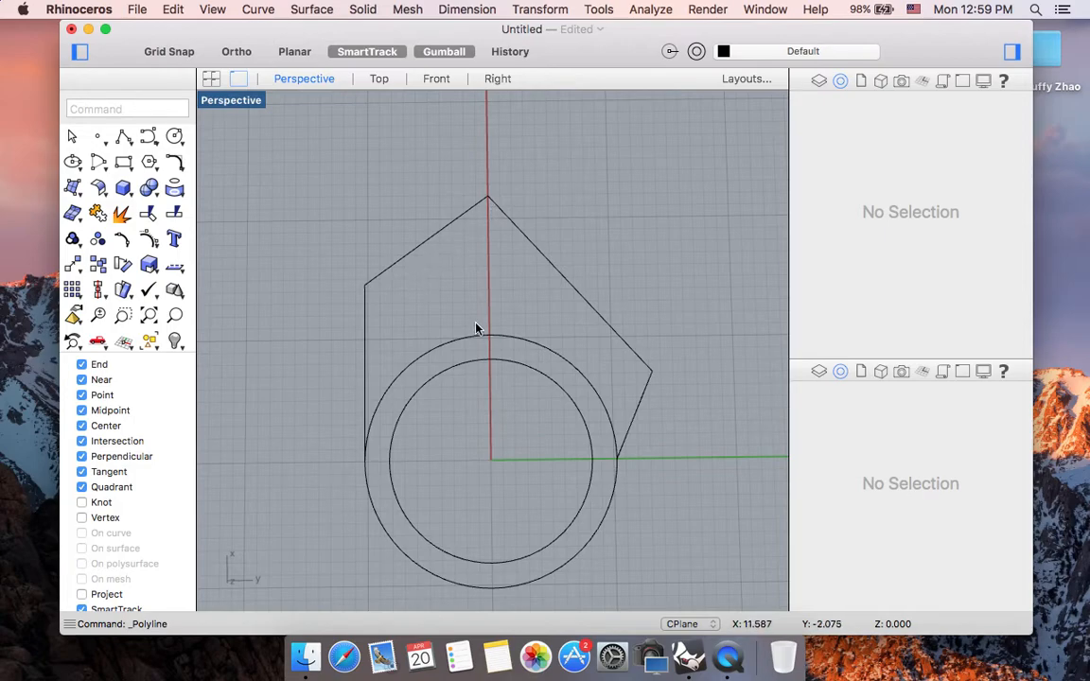
Step: Split the outer circle using the polyline as the cutting object
left_click(503, 365)
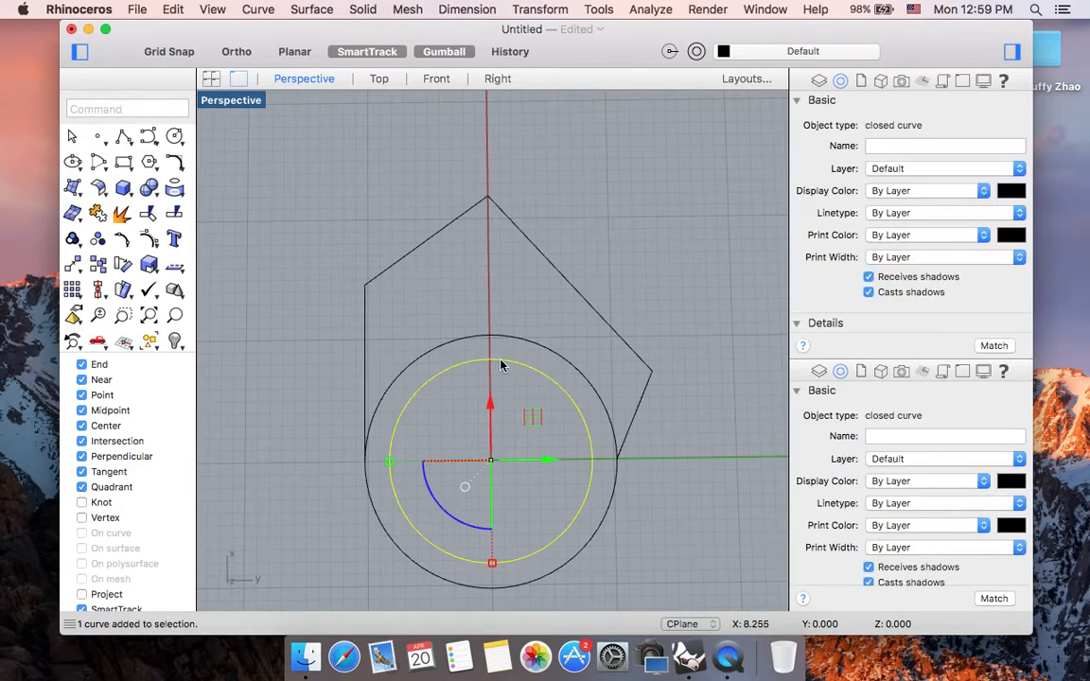
left_click(670, 483)
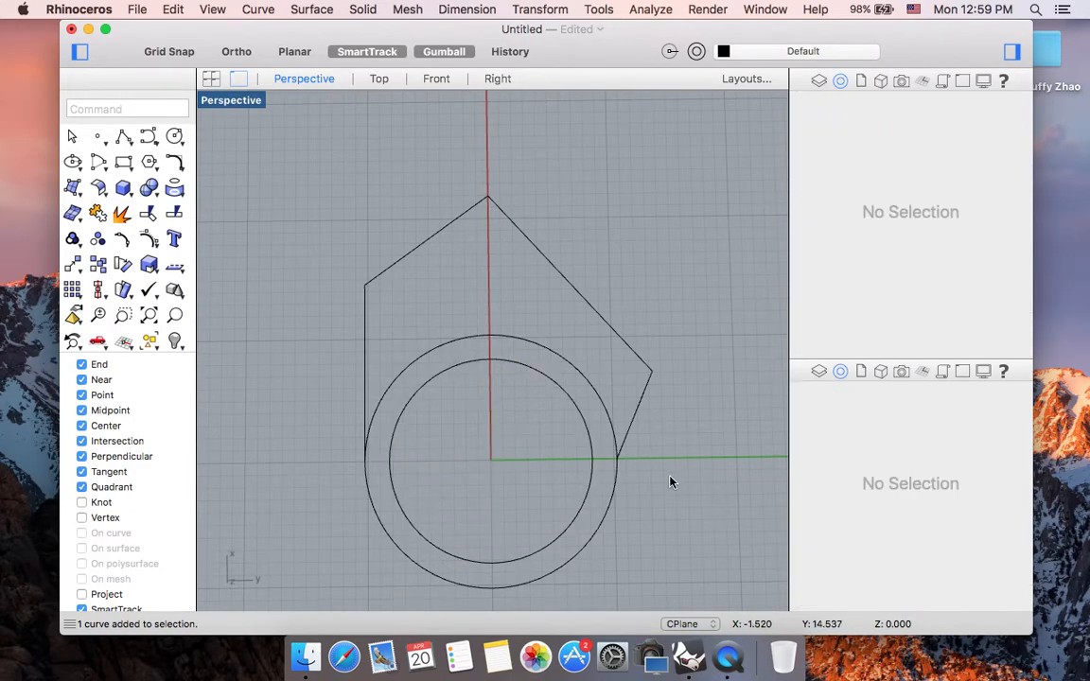
left_click(619, 475)
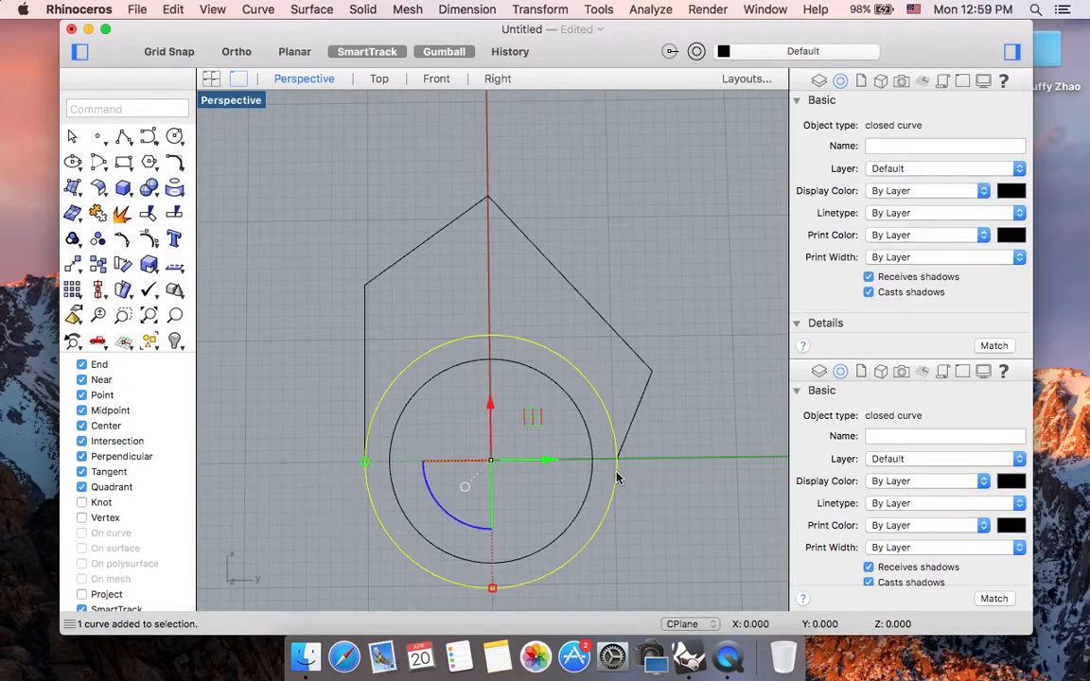
type("Split")
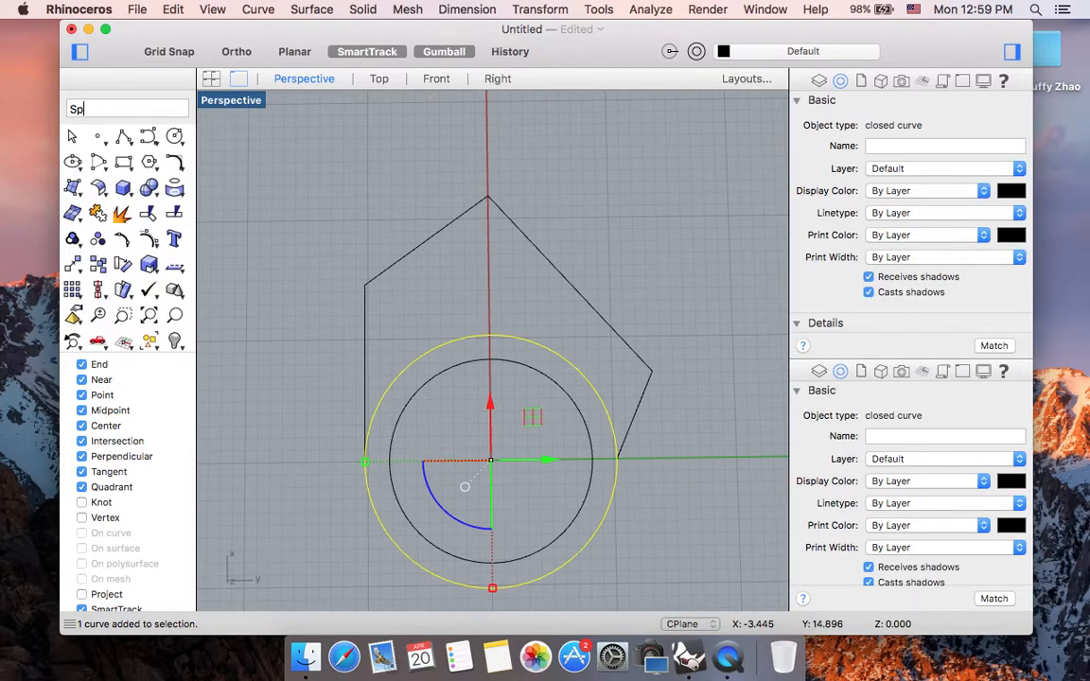
key("Return")
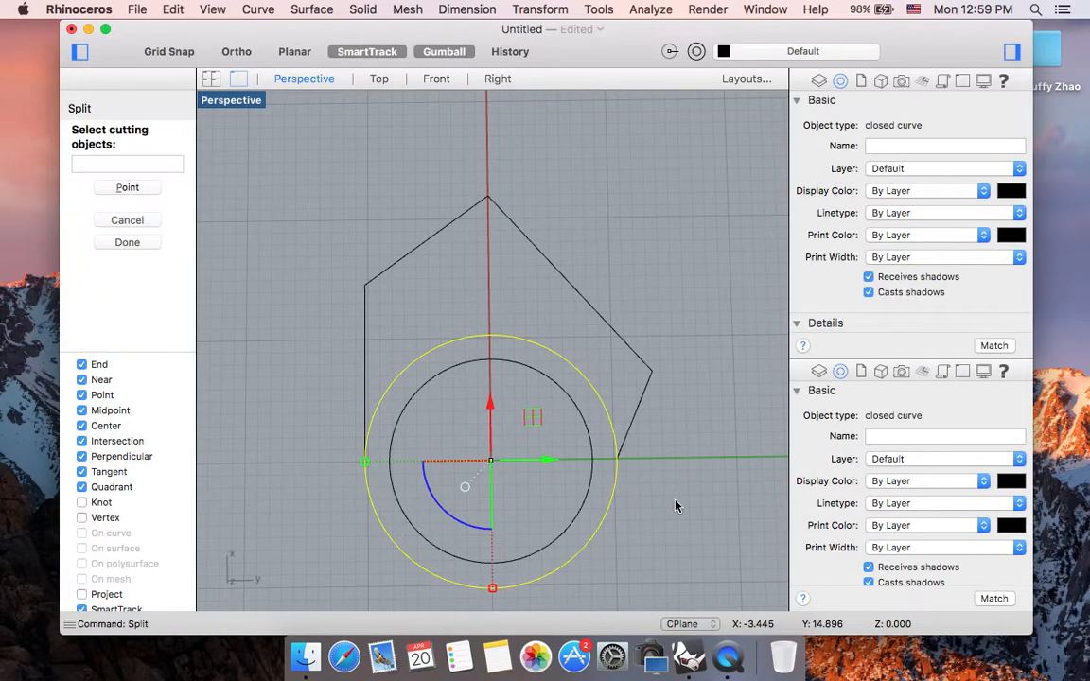
left_click(636, 417)
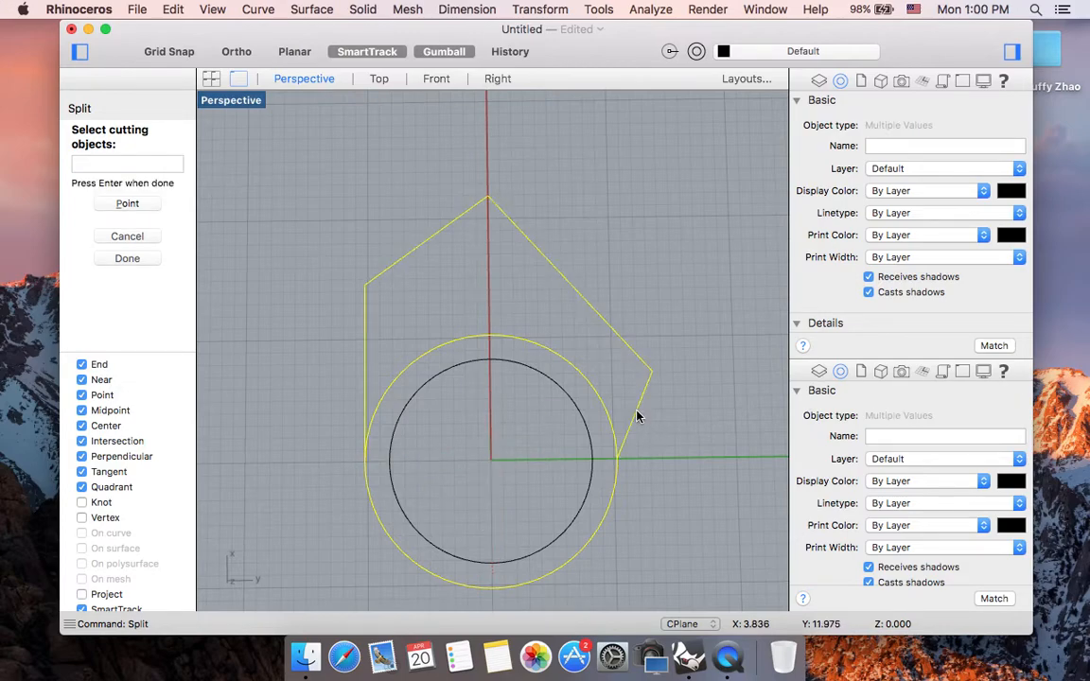
key("Return")
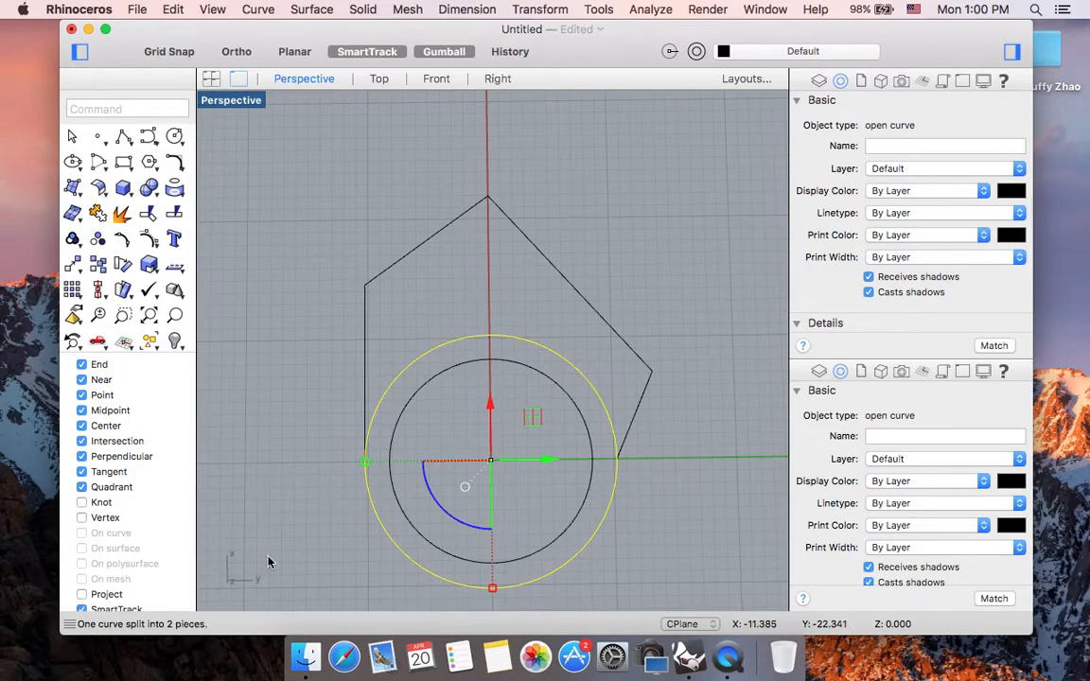
Step: Delete the upper half of the split outer circle, inside the polyline outline
left_click(530, 319)
left_click(536, 346)
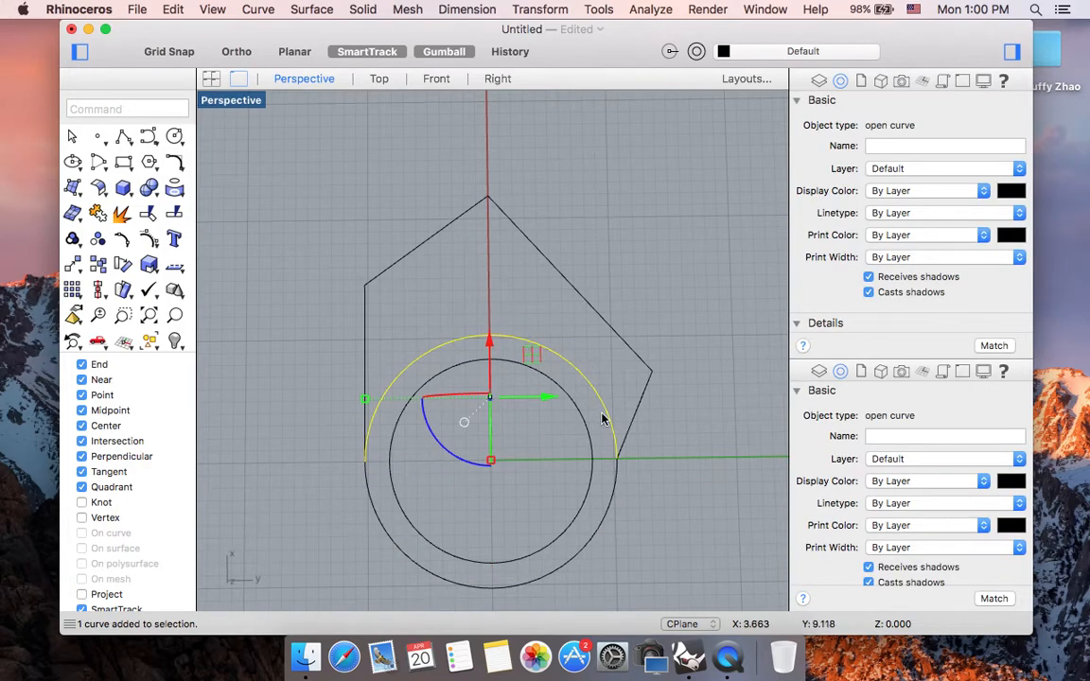
key("Delete")
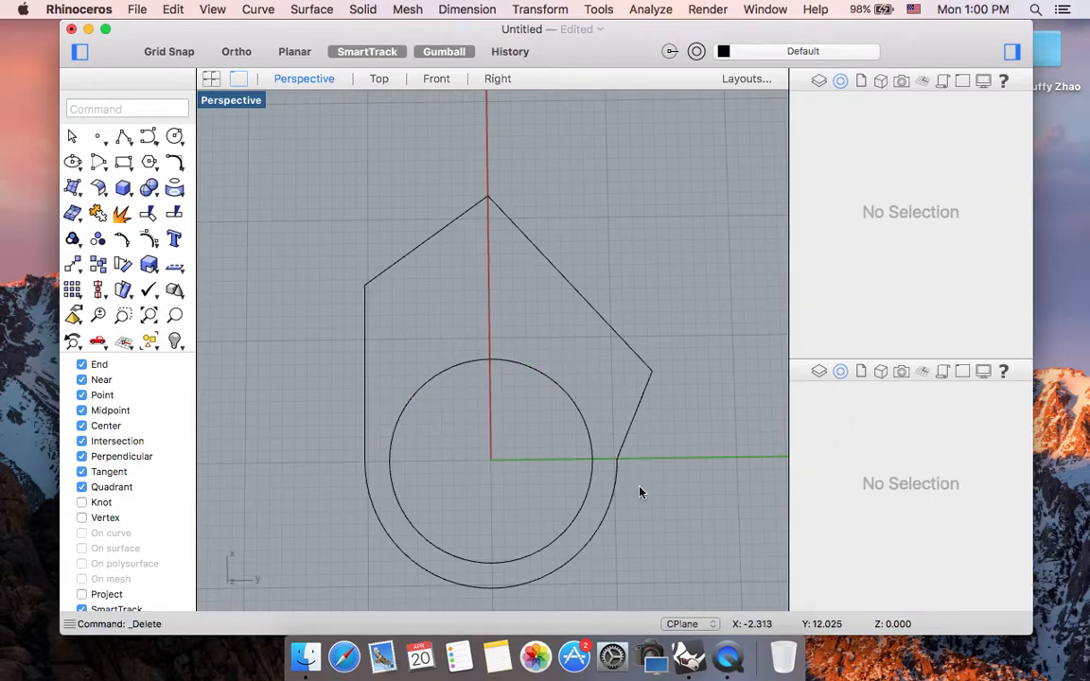
Step: Join the polyline and the remaining lower arc into one closed outline
left_click_drag(640, 489, 603, 436)
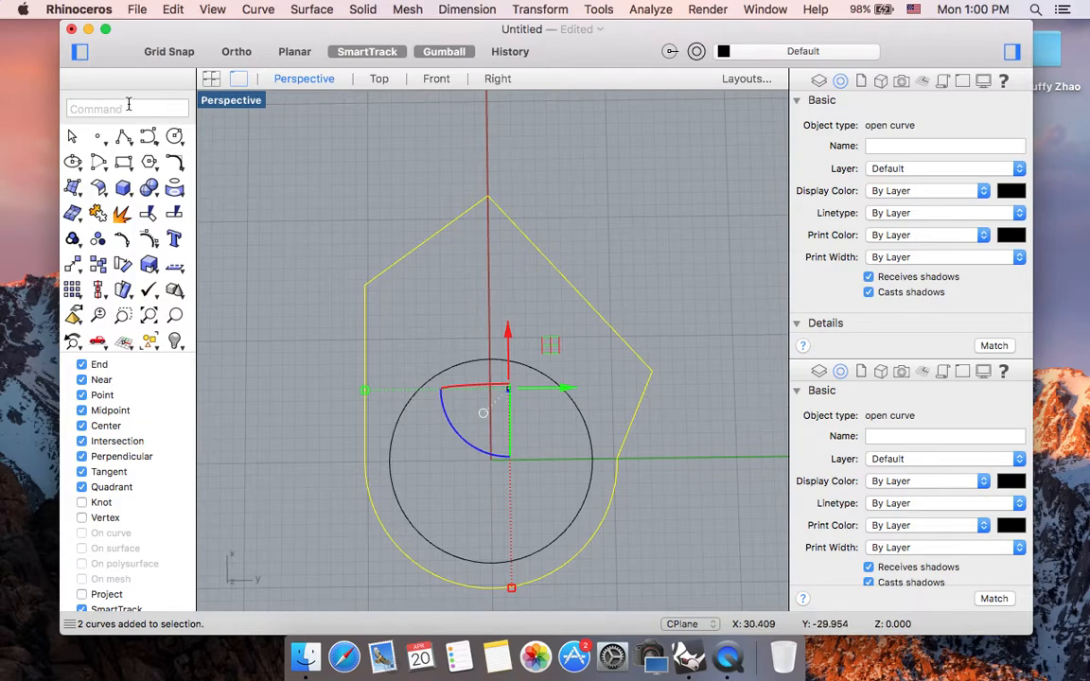
left_click(98, 214)
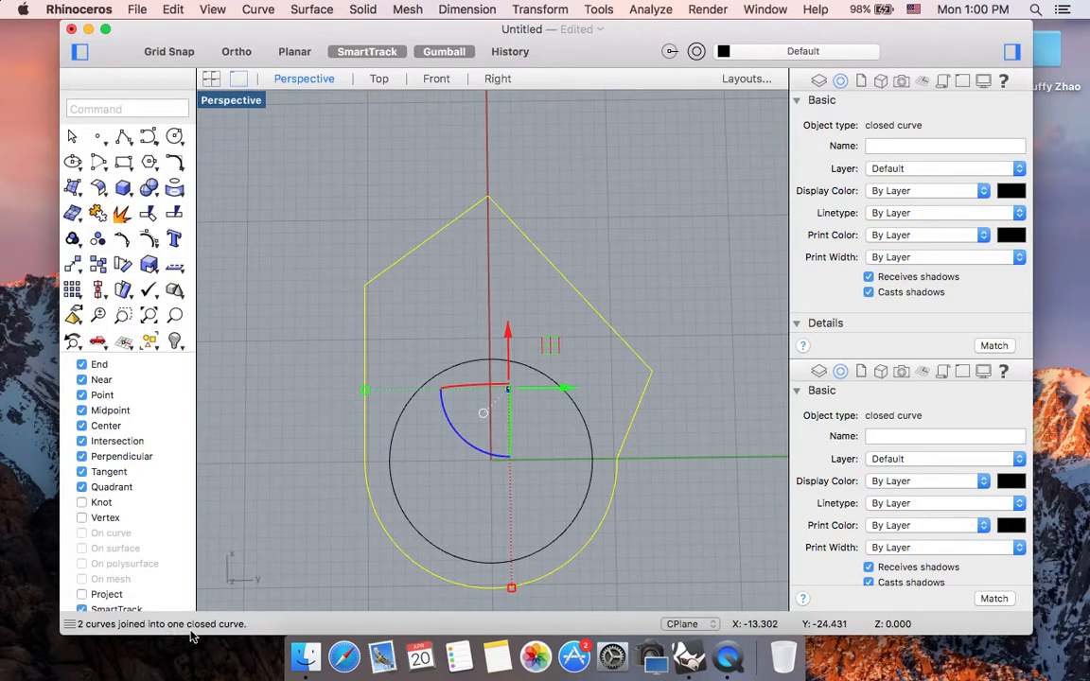
left_click(635, 516)
Step: Extrude the closed outline and the inner circle together as a solid, on one side only, with a distance of 4
scroll(634, 516, "down", 2)
scroll(634, 516, "down", 2)
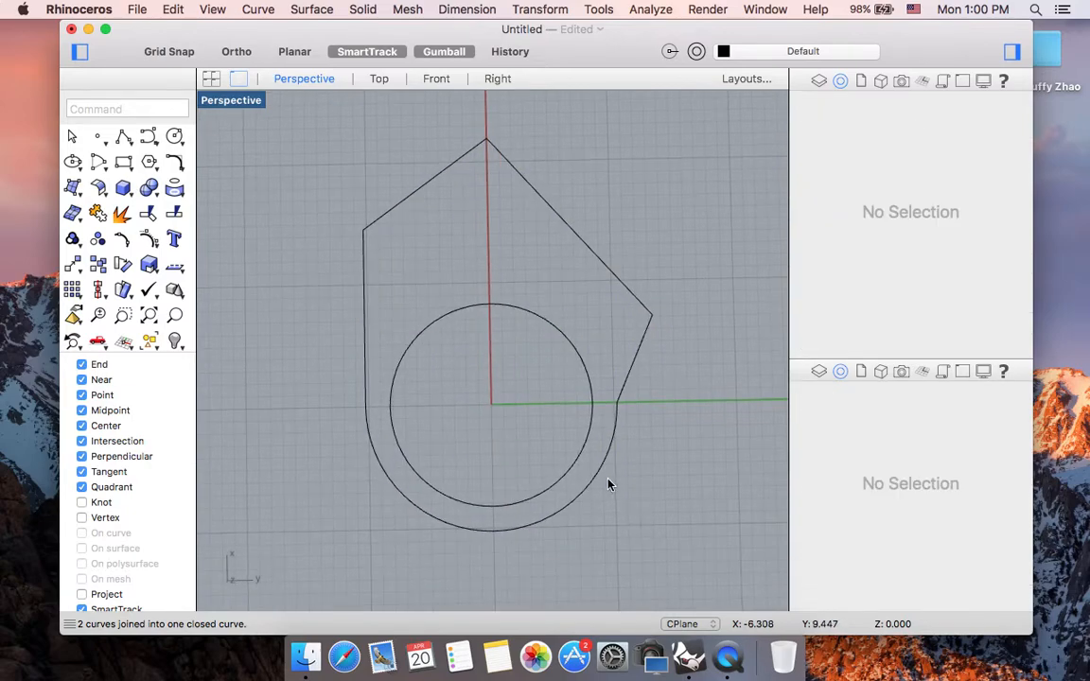
left_click(602, 481)
left_click(649, 504)
type("ExtrudeCrv")
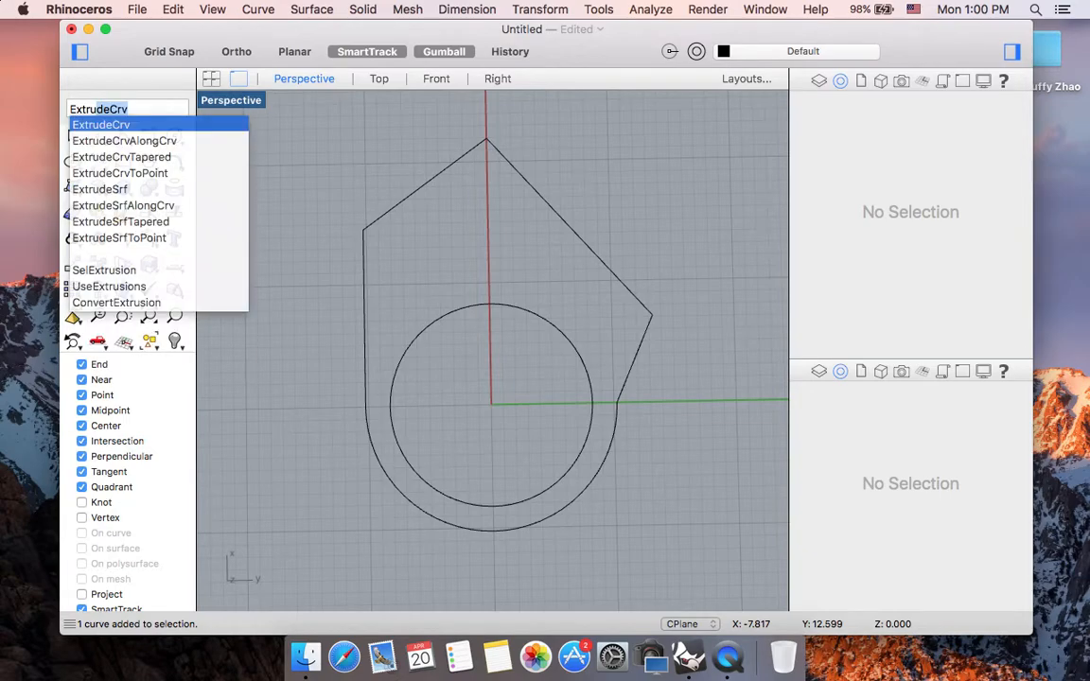
key("Return")
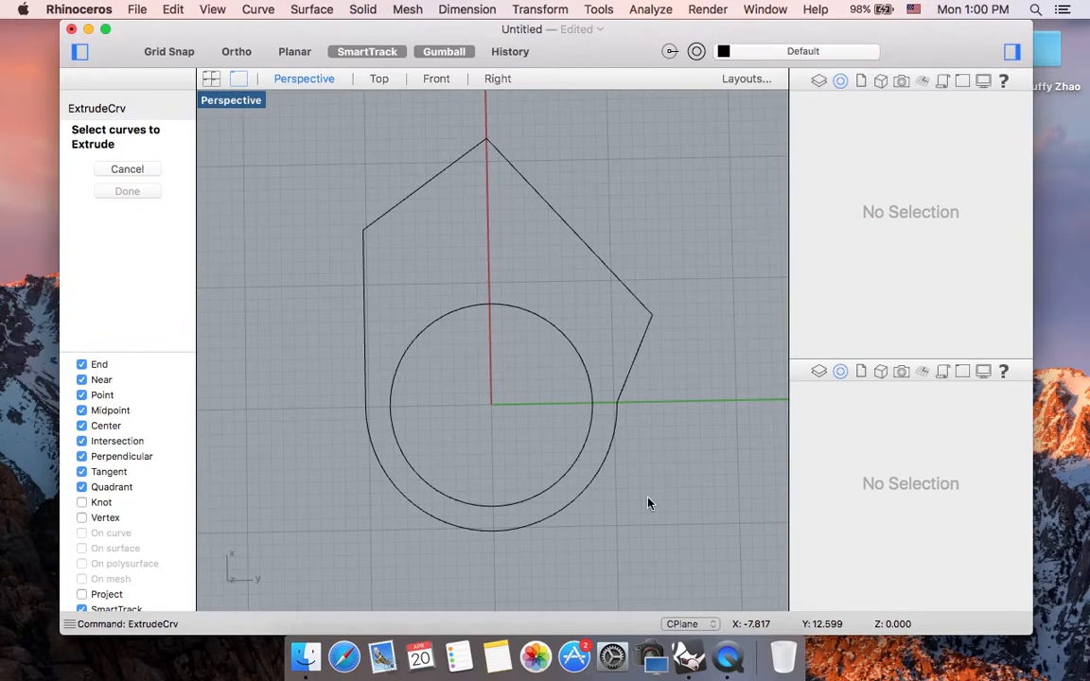
left_click_drag(649, 537, 527, 460)
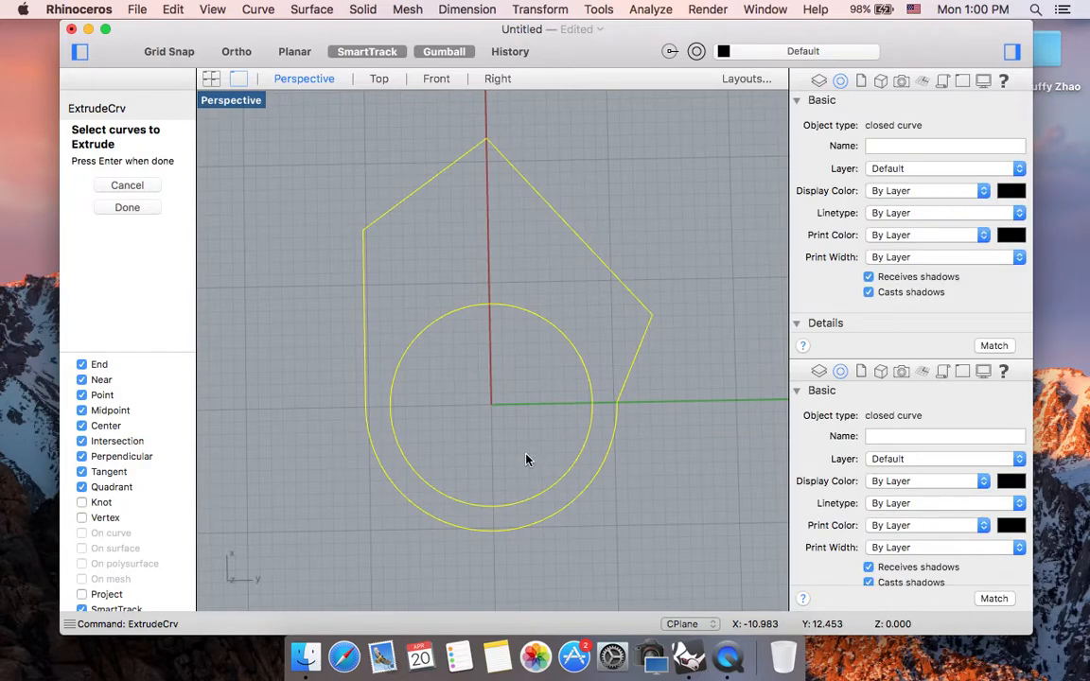
key("Return")
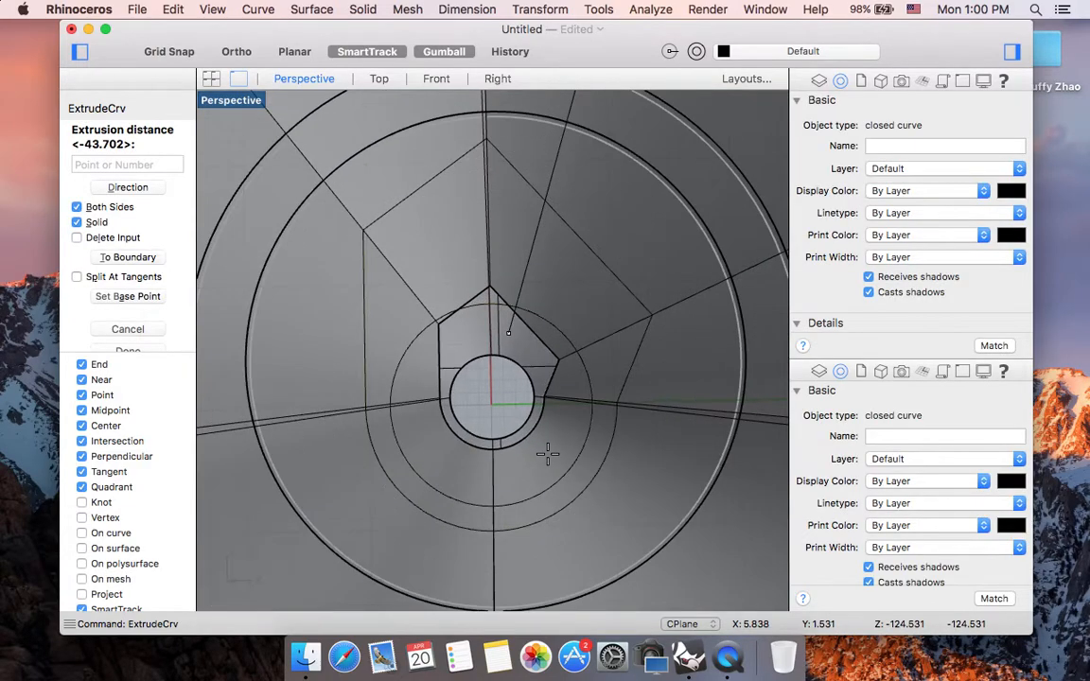
scroll(548, 454, "down", 10)
scroll(548, 454, "down", 5)
right_click_drag(548, 454, 546, 456)
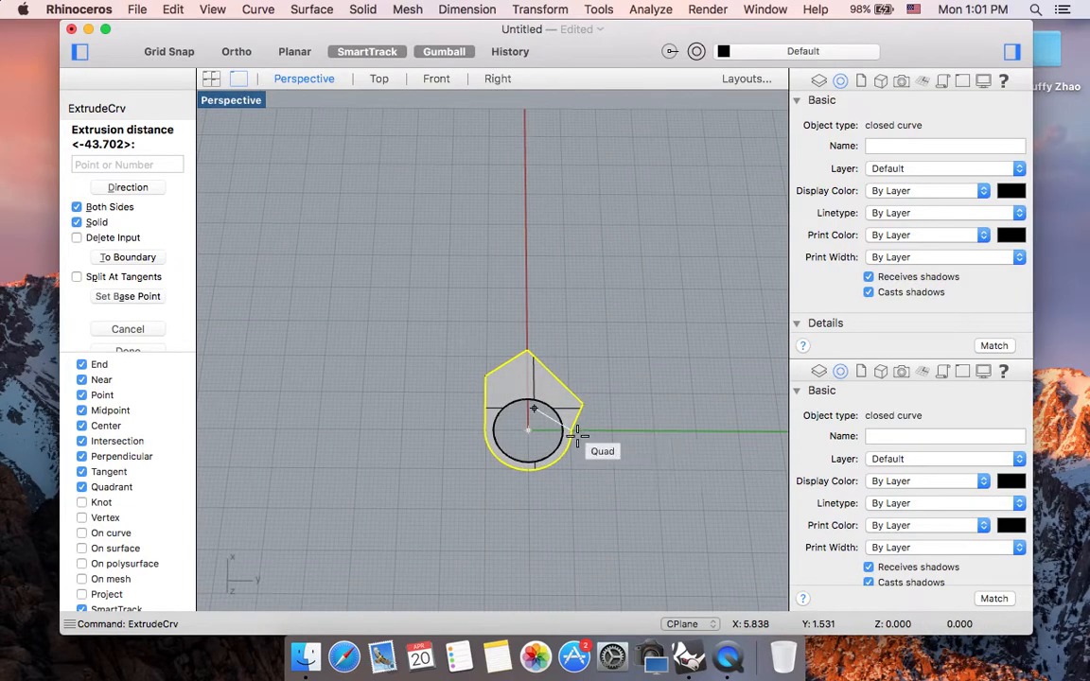
left_click(76, 208)
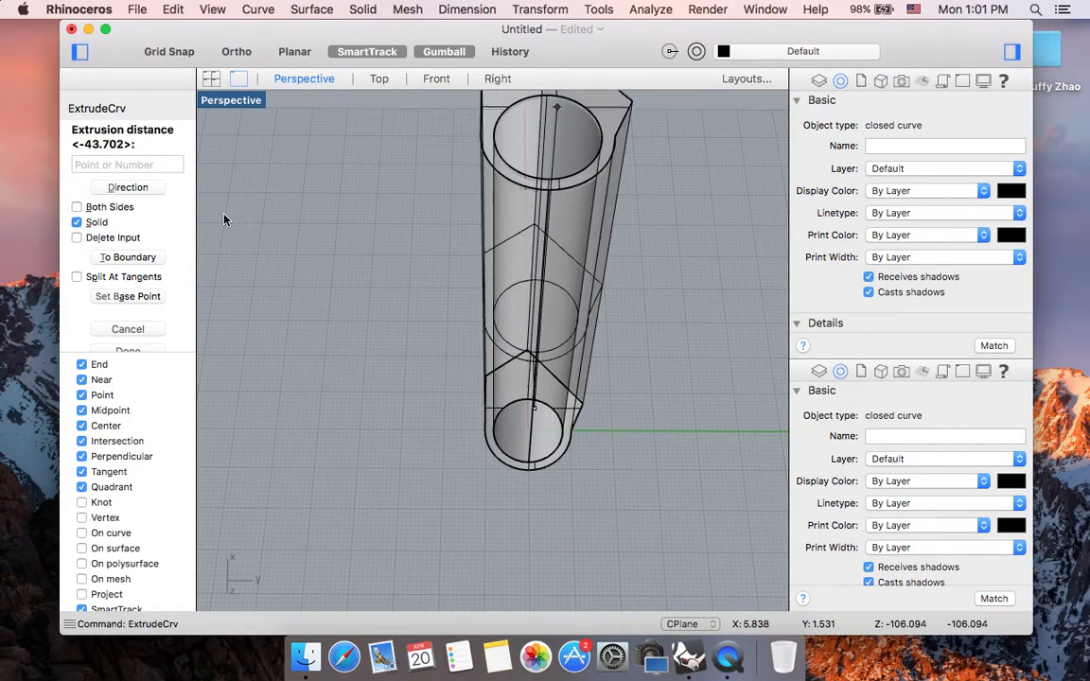
type("4")
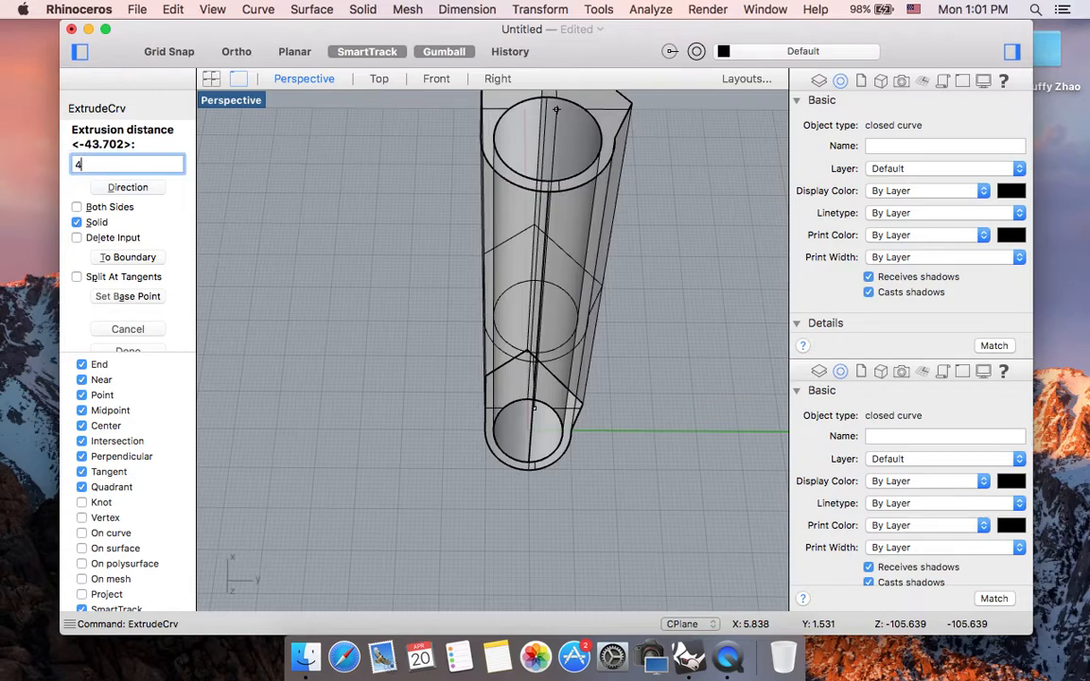
key("Return")
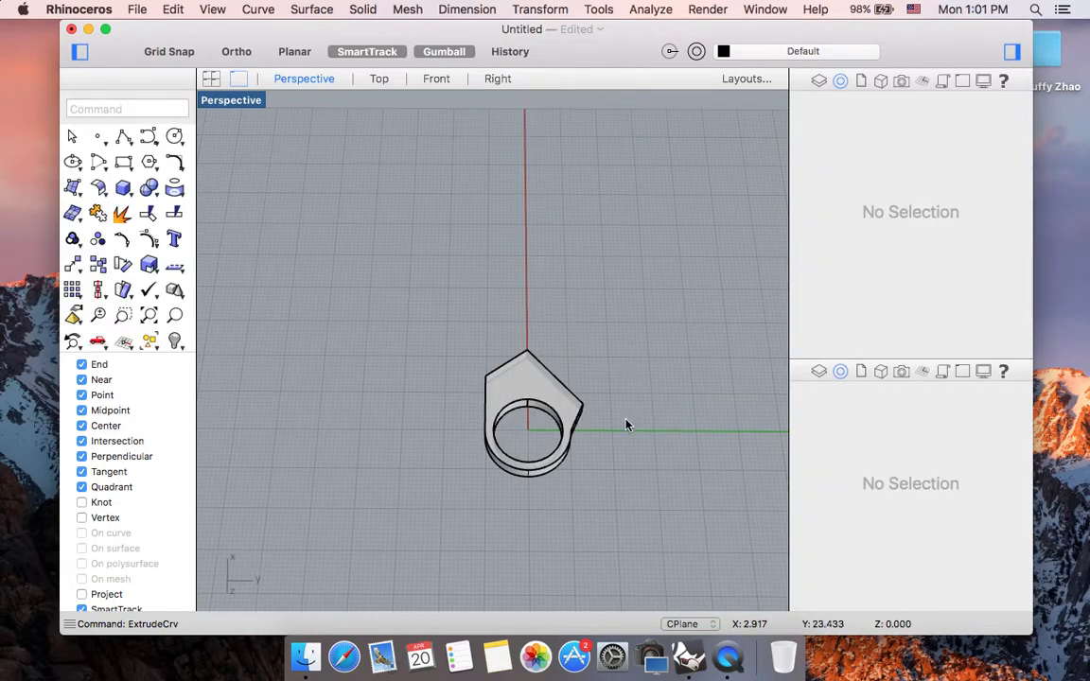
Step: Examine the extruded ring body from several angles, including its inner hole and side faces
scroll(528, 406, "up", 5)
scroll(529, 406, "left", 2)
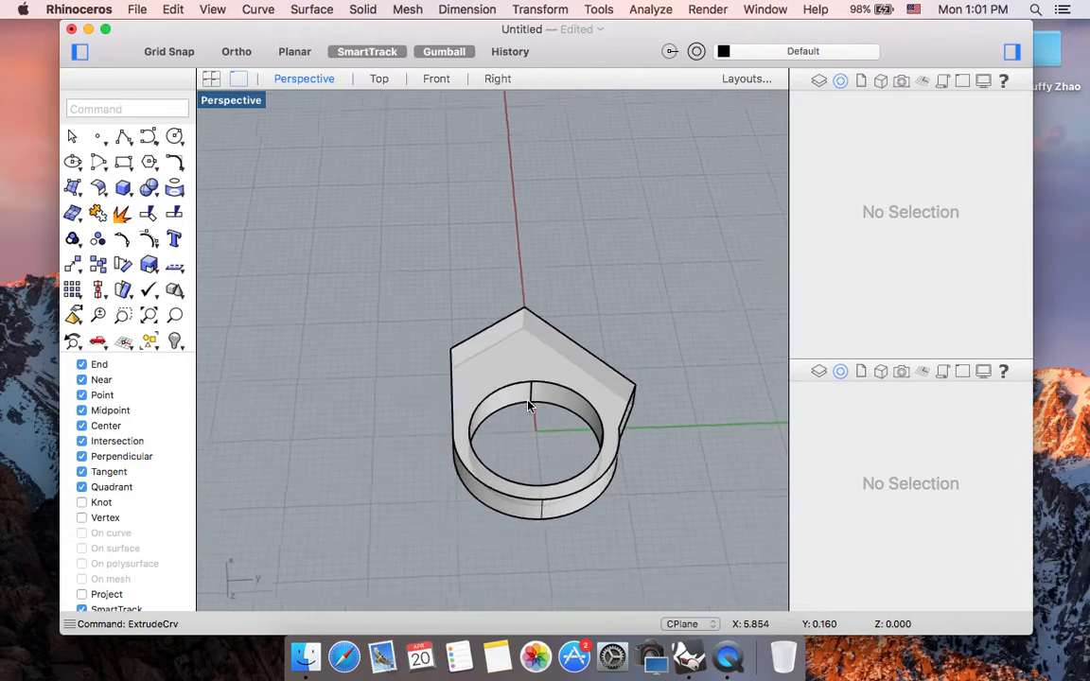
scroll(528, 406, "right", 5)
scroll(529, 406, "right", 3)
scroll(484, 414, "up", 4)
scroll(484, 415, "up", 3)
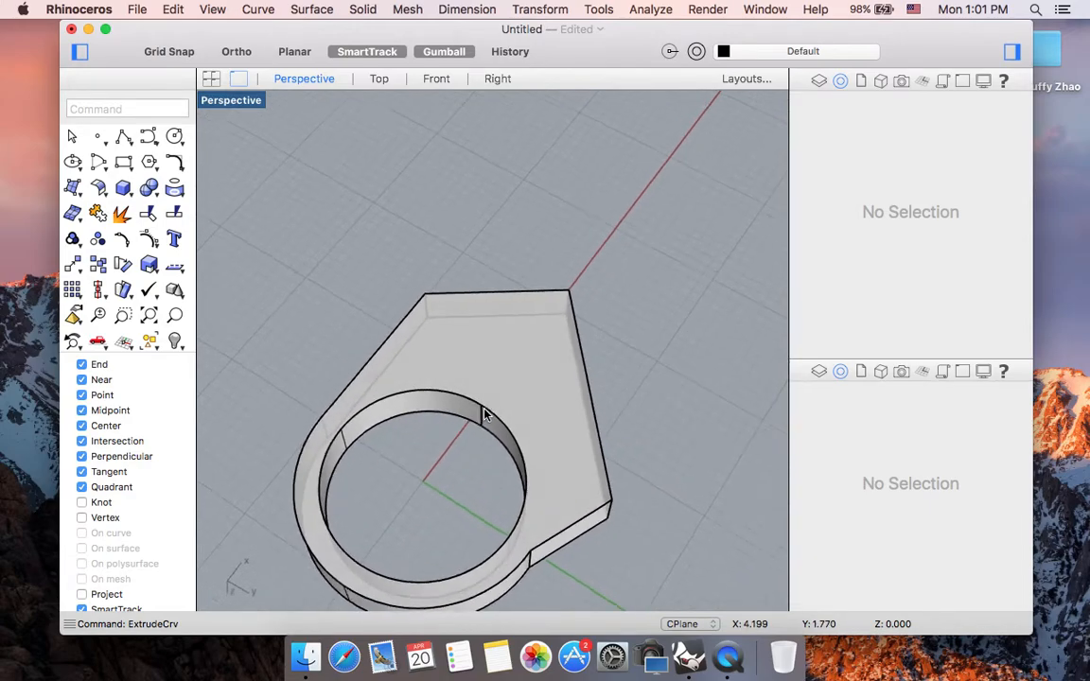
scroll(484, 414, "down", 4, "shift")
scroll(485, 414, "down", 3, "shift")
scroll(485, 414, "right", 2)
scroll(484, 414, "left", 3)
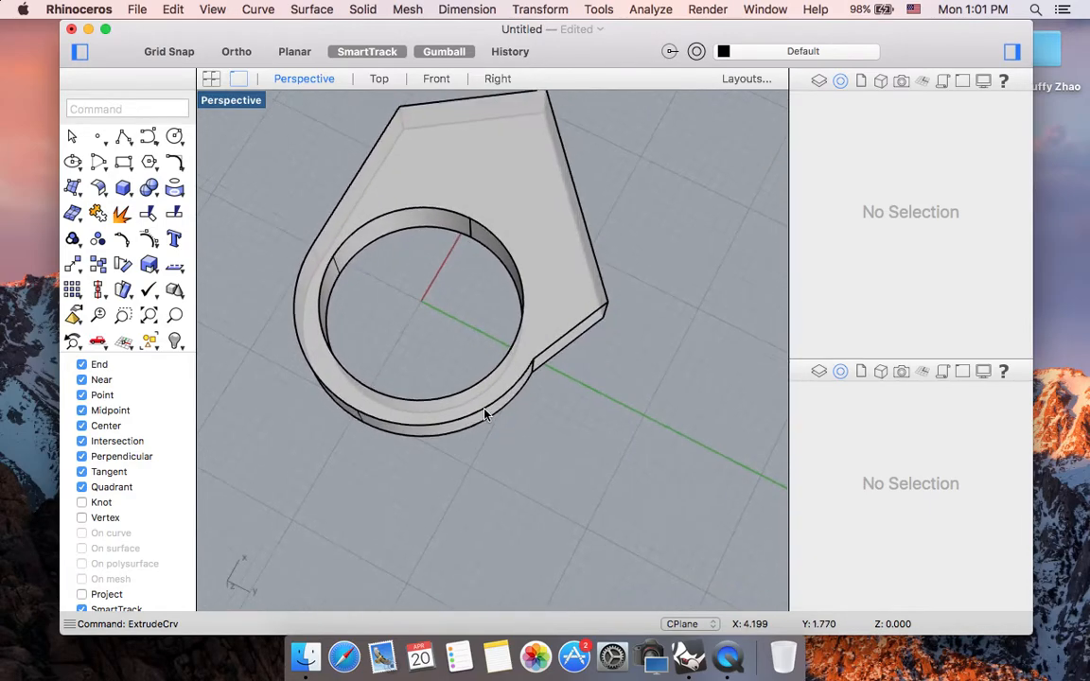
Step: Inspect the ring solid from above and from the opposite side, checking its pointed top, edges and finger hole
scroll(484, 414, "up", 6, "shift")
scroll(484, 414, "down", 5)
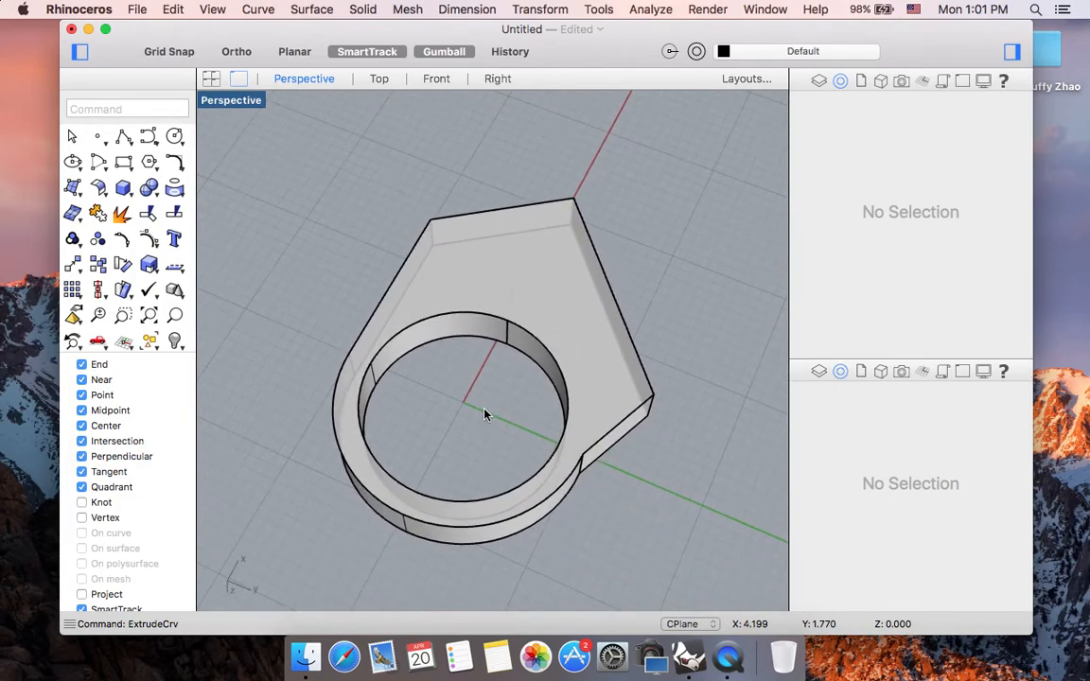
scroll(485, 415, "down", 5)
scroll(484, 415, "left", 4)
scroll(485, 415, "up", 5)
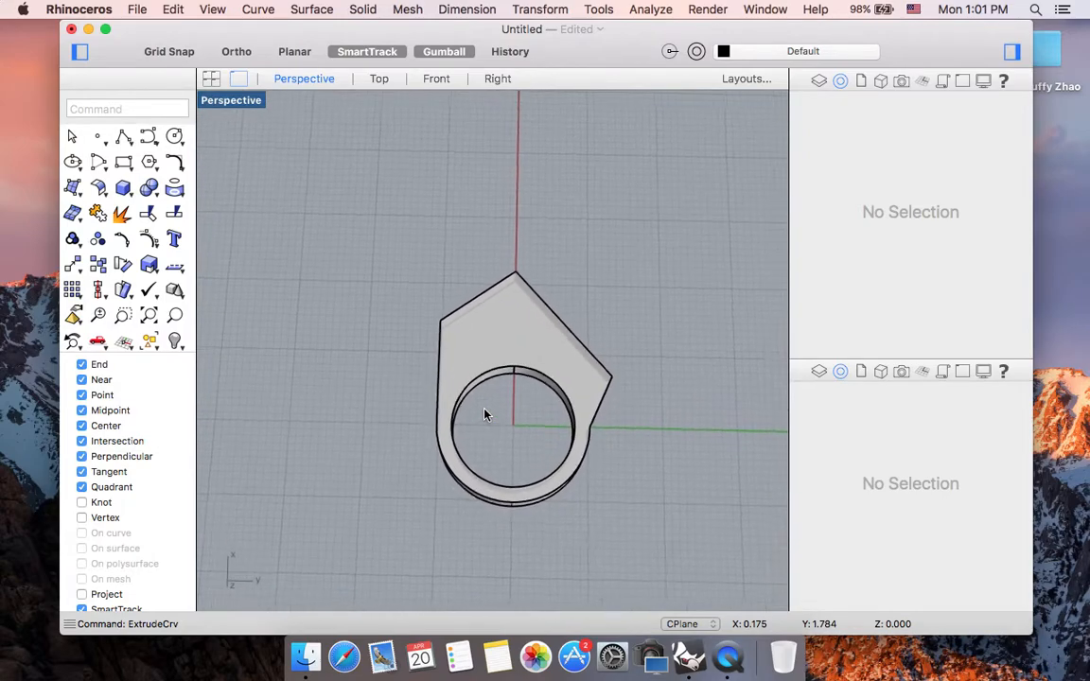
scroll(555, 410, "right", 3, "shift")
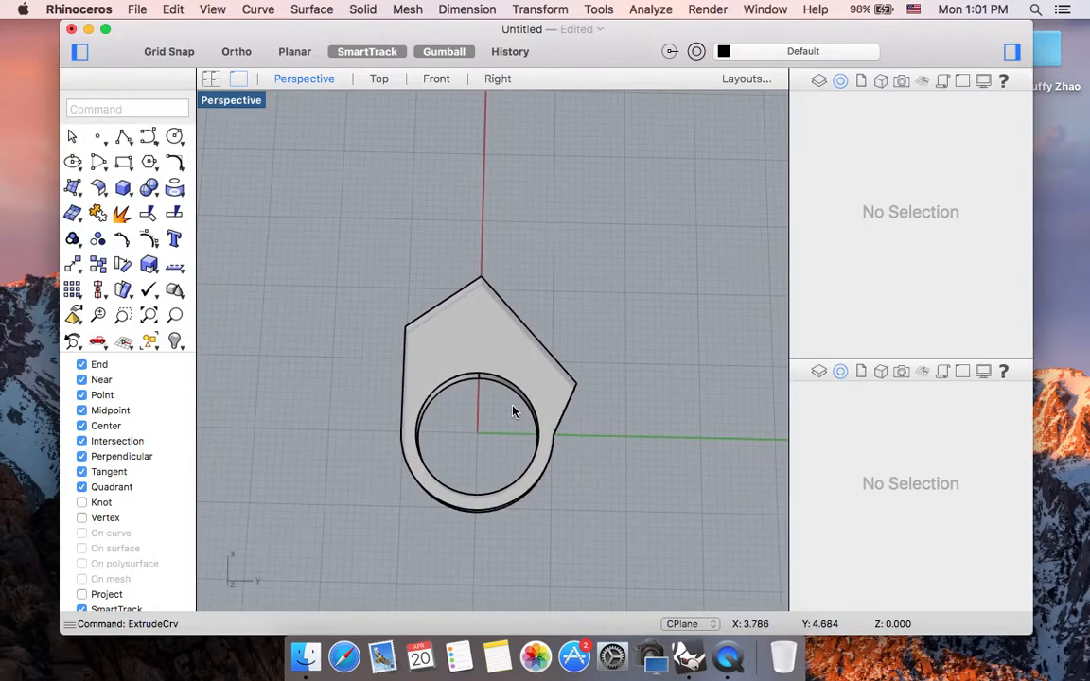
scroll(514, 412, "up", 5)
scroll(514, 412, "right", 2)
scroll(514, 412, "left", 3)
scroll(514, 412, "right", 2)
scroll(514, 412, "left", 4)
scroll(513, 412, "down", 5)
scroll(514, 412, "left", 3)
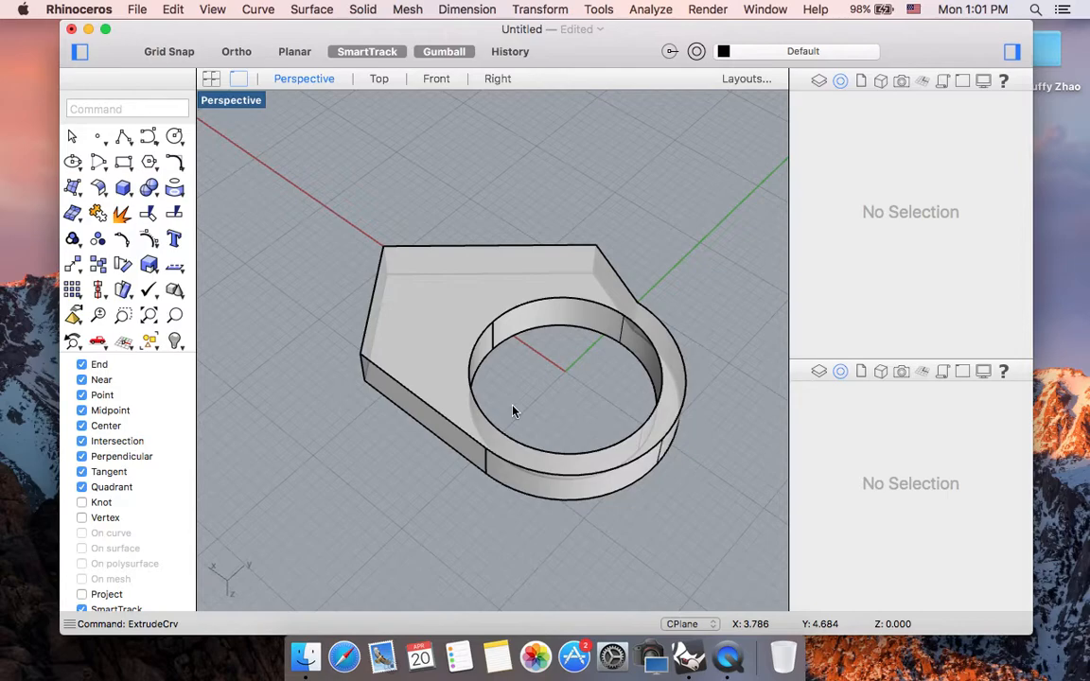
scroll(584, 295, "left", 4)
scroll(584, 295, "up", 3)
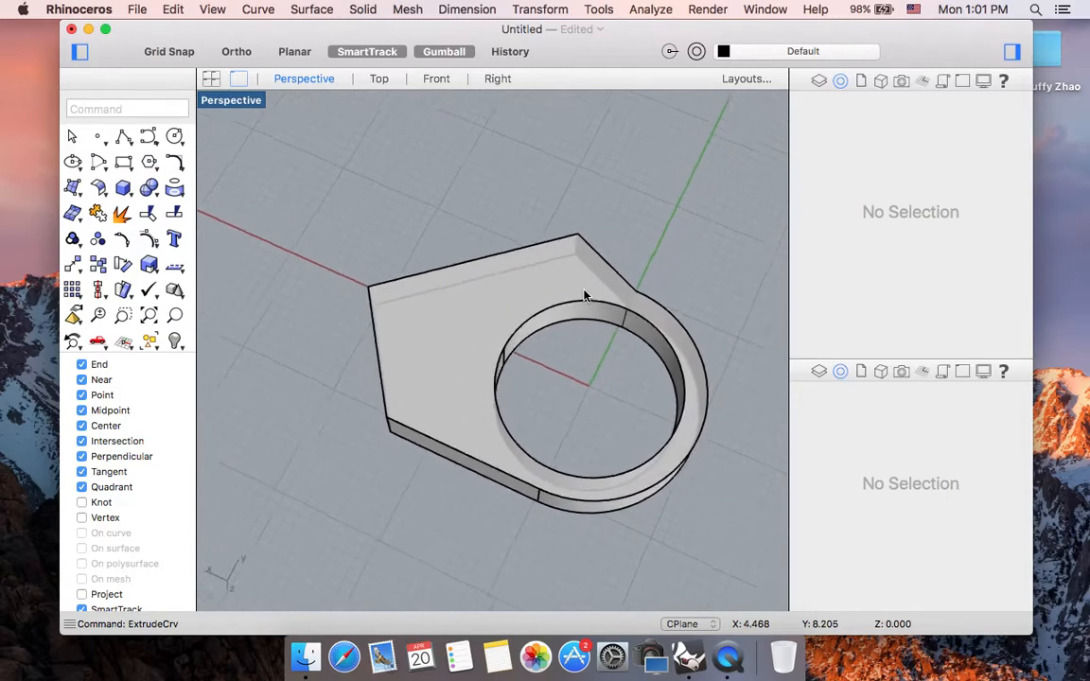
scroll(584, 295, "right", 6)
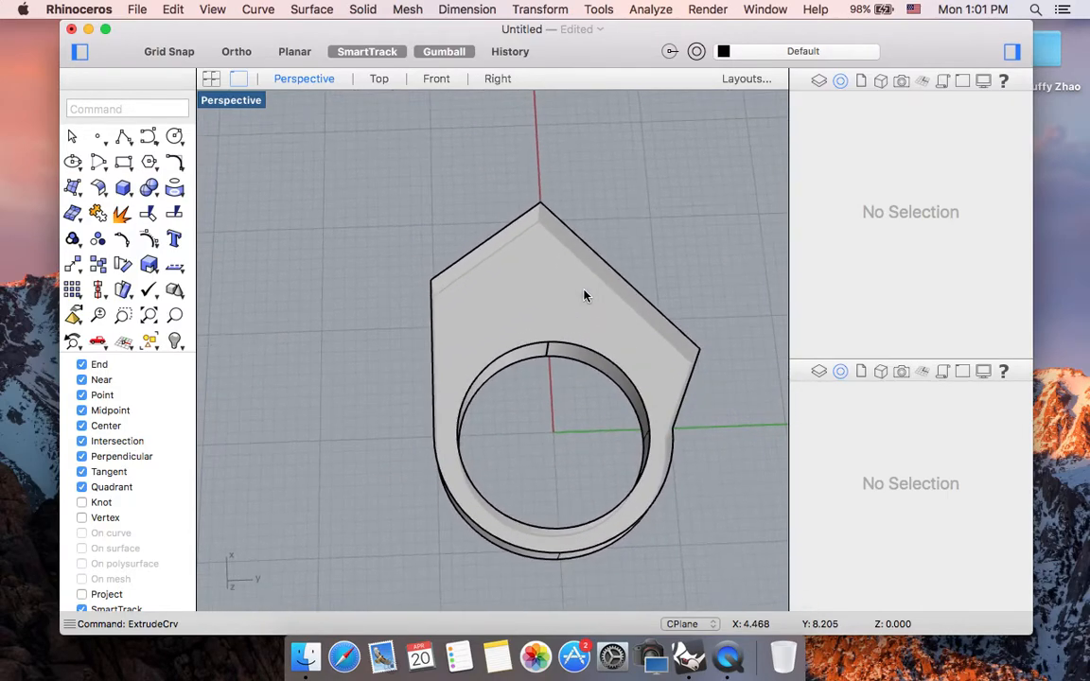
scroll(584, 295, "right", 3, "shift")
scroll(584, 296, "down", 2, "shift")
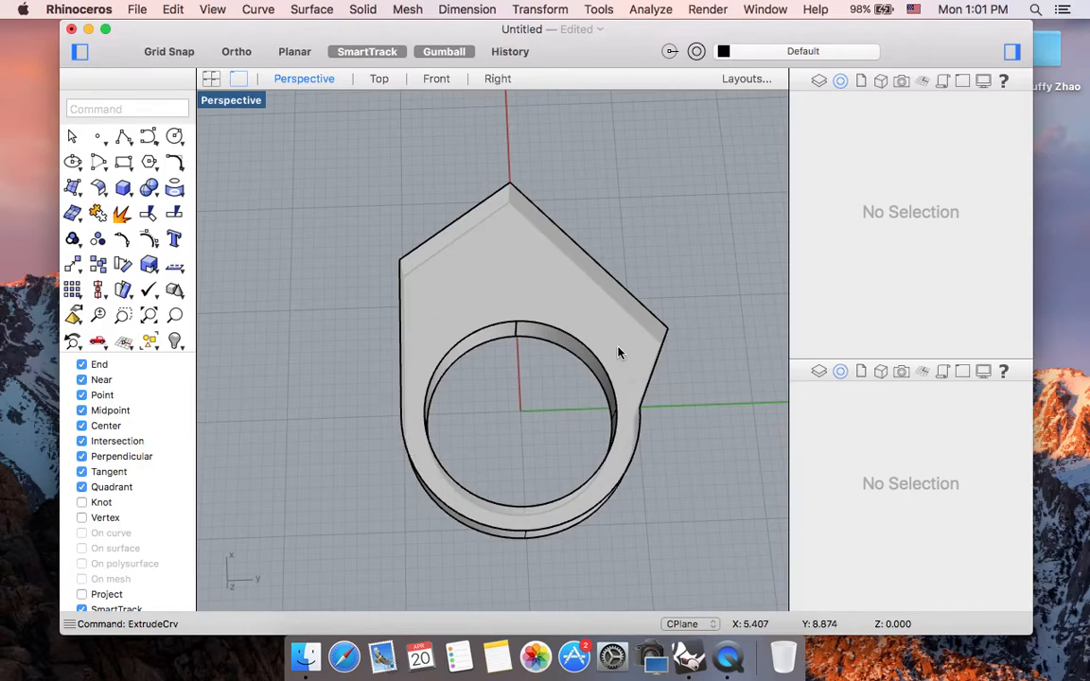
Step: Hide the extruded ring solid so that only its outline and inner circle are shown
left_click(617, 457)
scroll(616, 457, "right", 3)
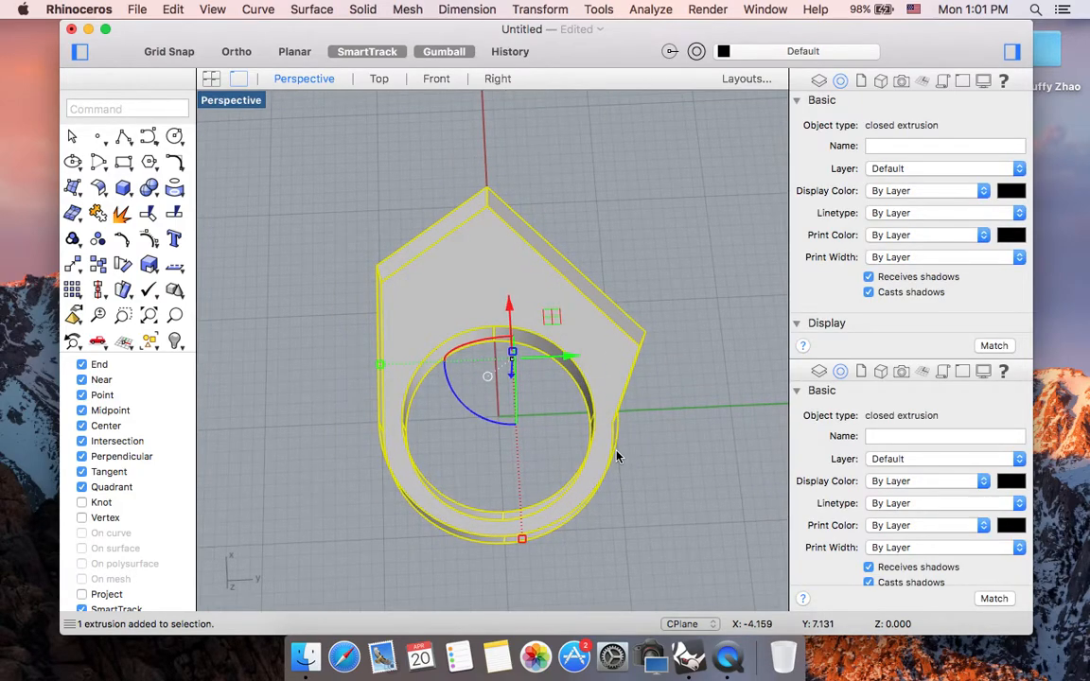
scroll(616, 457, "left", 1)
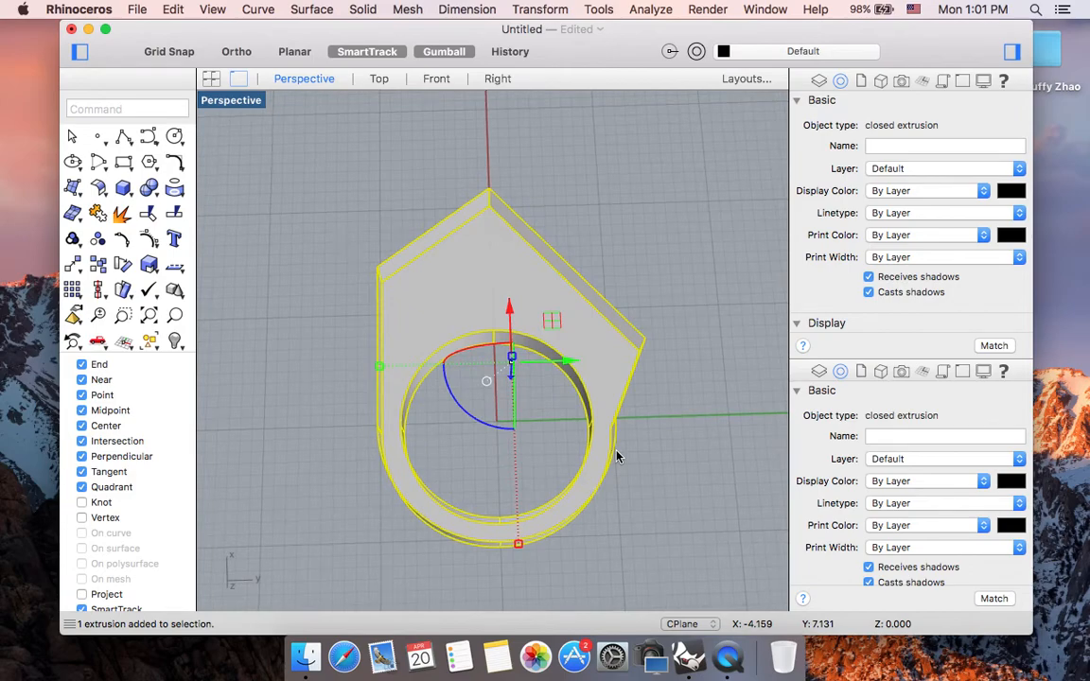
type("Hide")
key("Return")
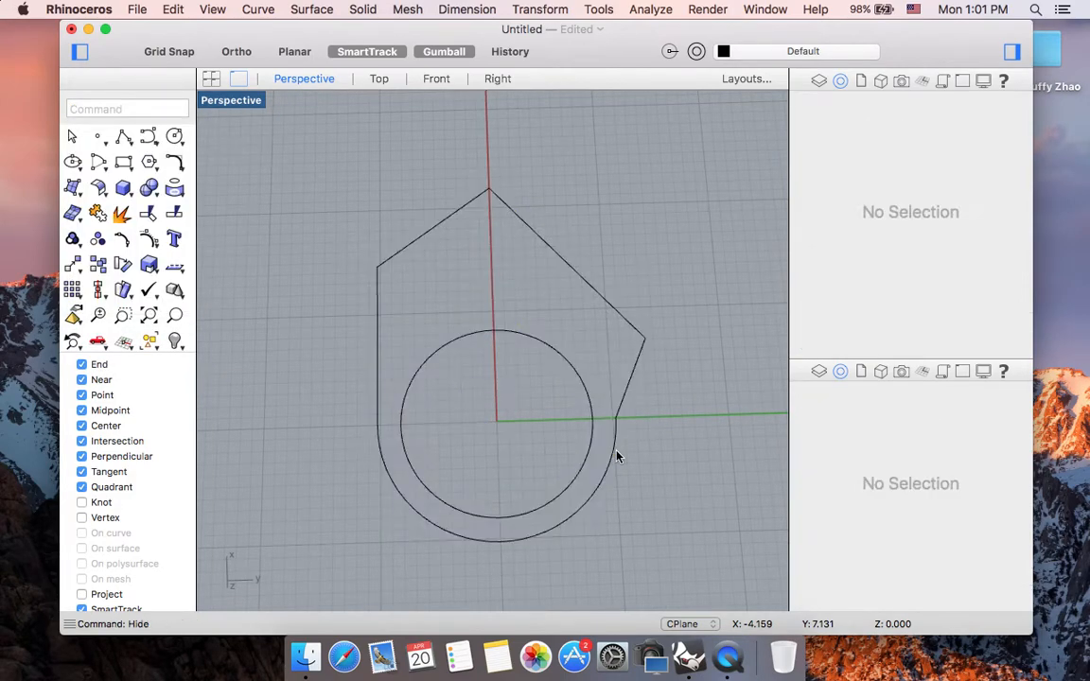
Step: Offset the inner circle outward by a distance of 1, with sharp corners
scroll(591, 438, "up", 2)
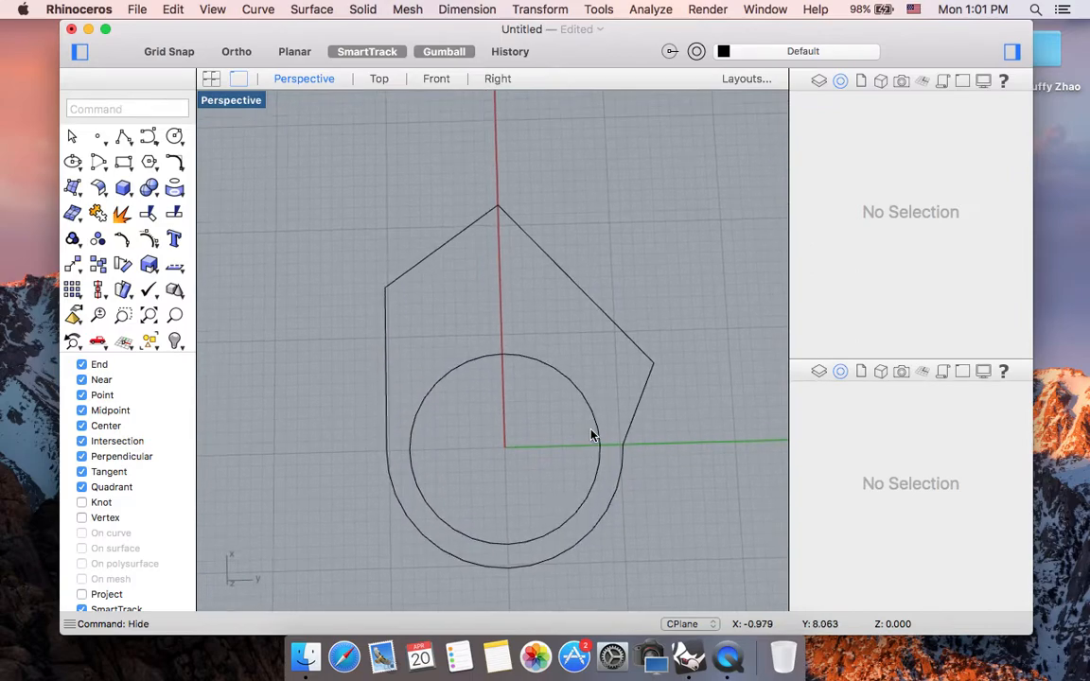
scroll(547, 431, "up", 3)
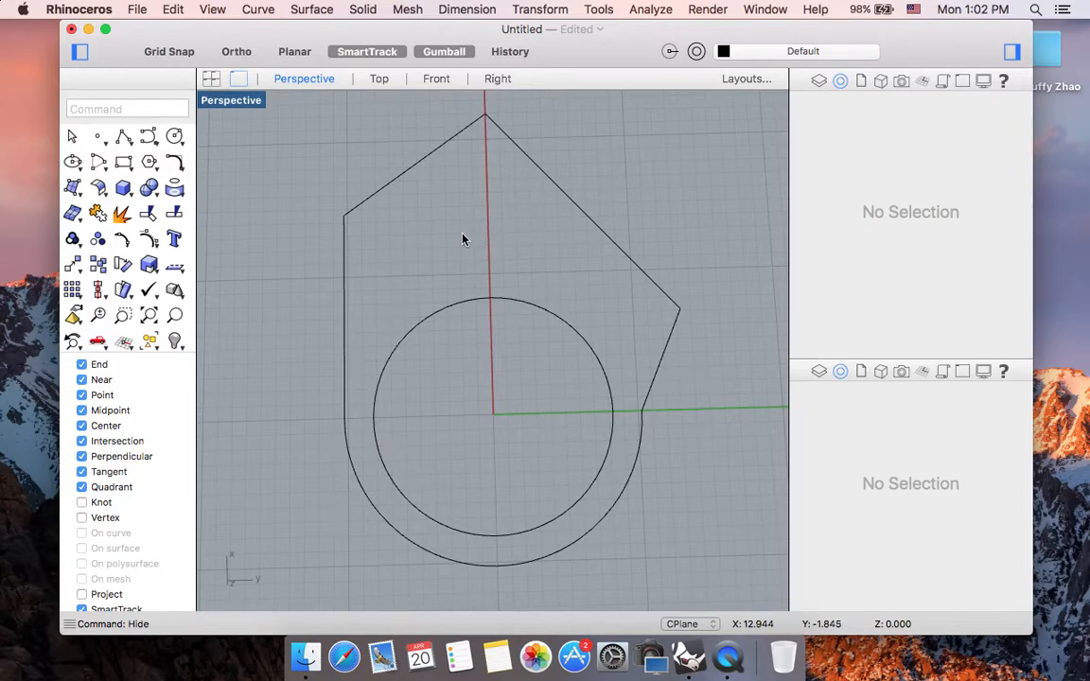
left_click(490, 302)
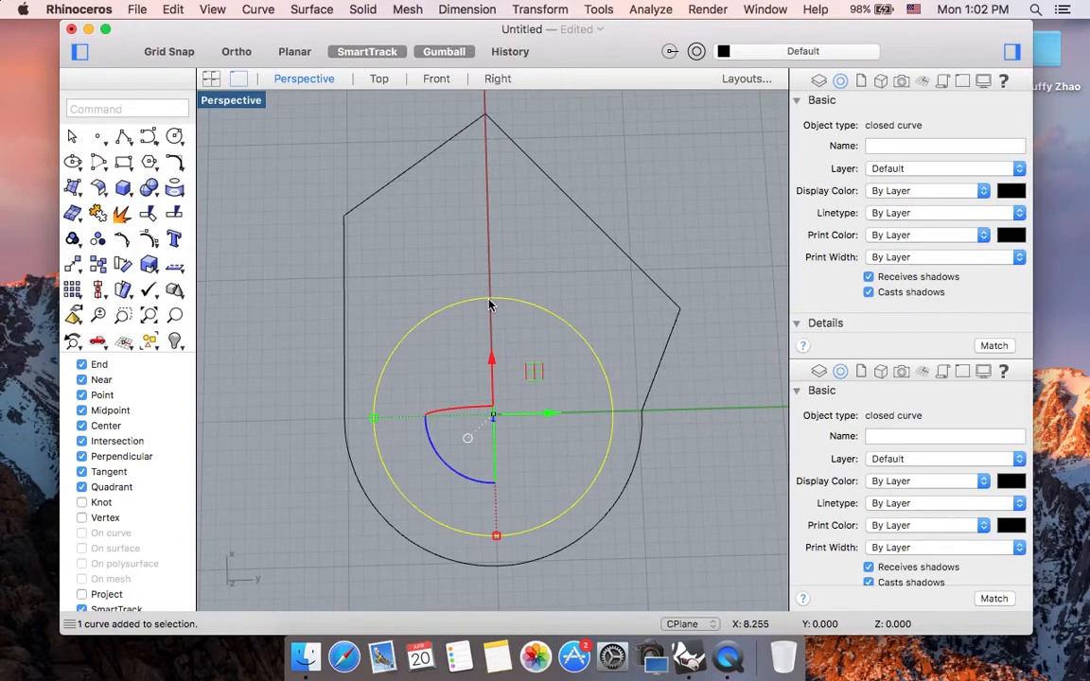
type("Offset")
key("Return")
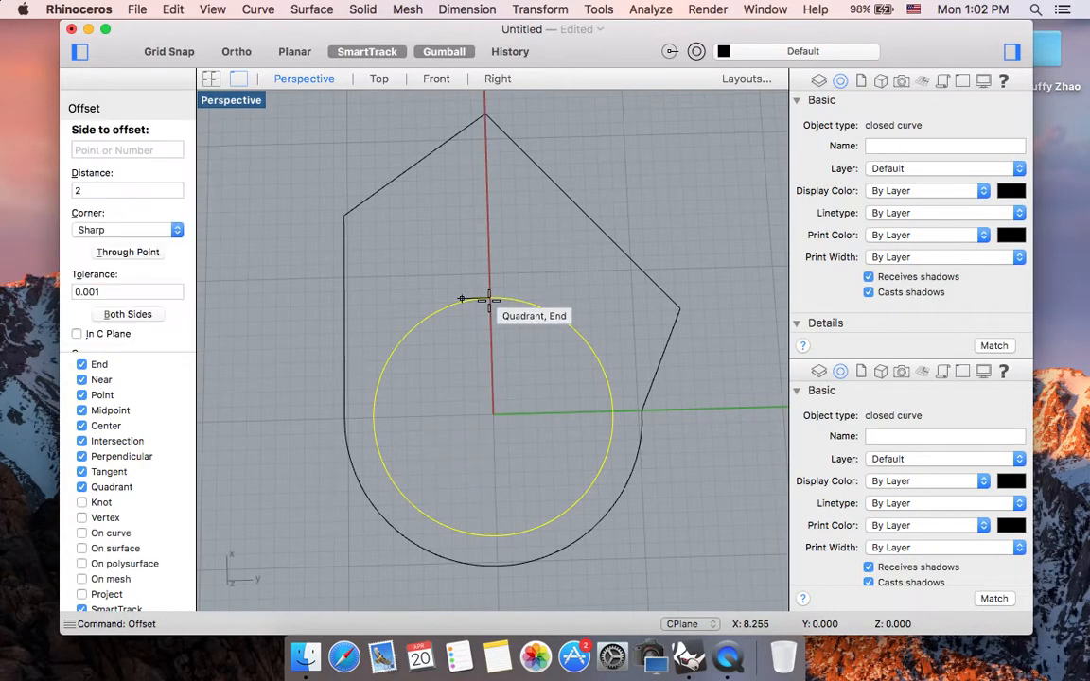
double_click(120, 192)
type("1")
key("Return")
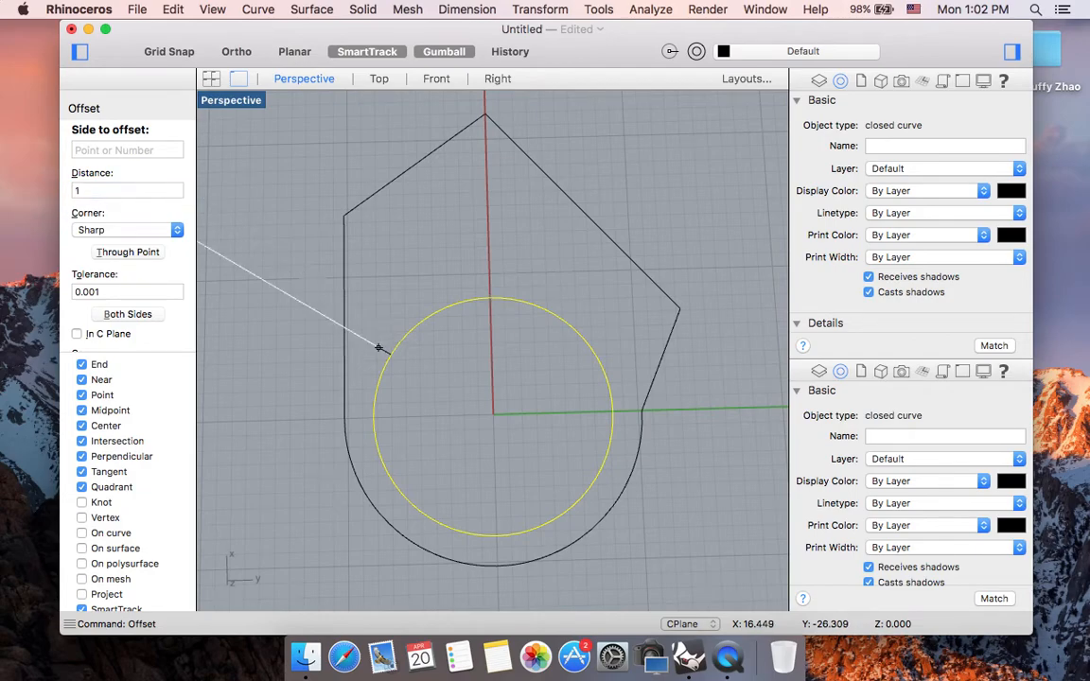
left_click(371, 322)
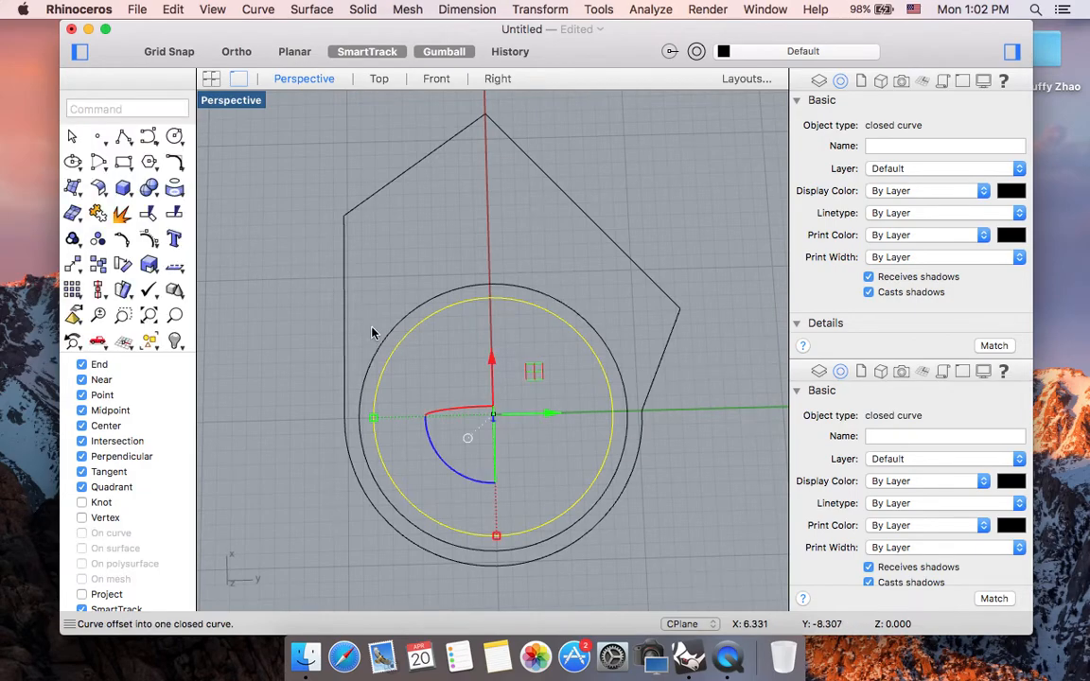
Step: Extrude the inner circle and its offset circle together as a solid band, on one side only, with a distance of 2
left_click(597, 338, "shift")
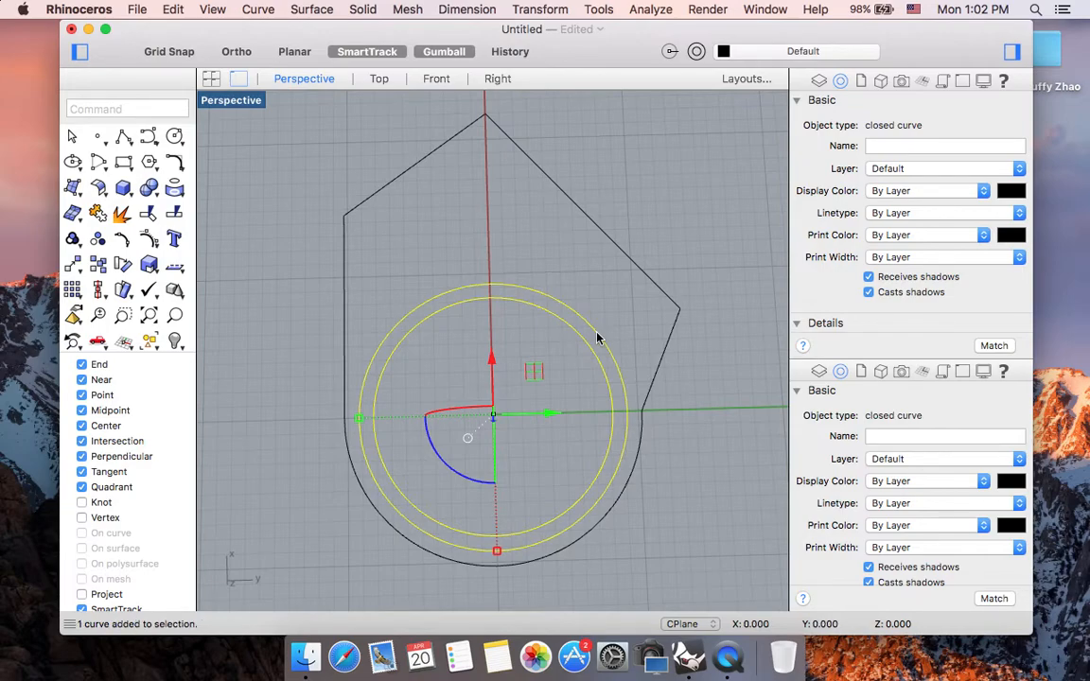
type("ExtrudeCrv")
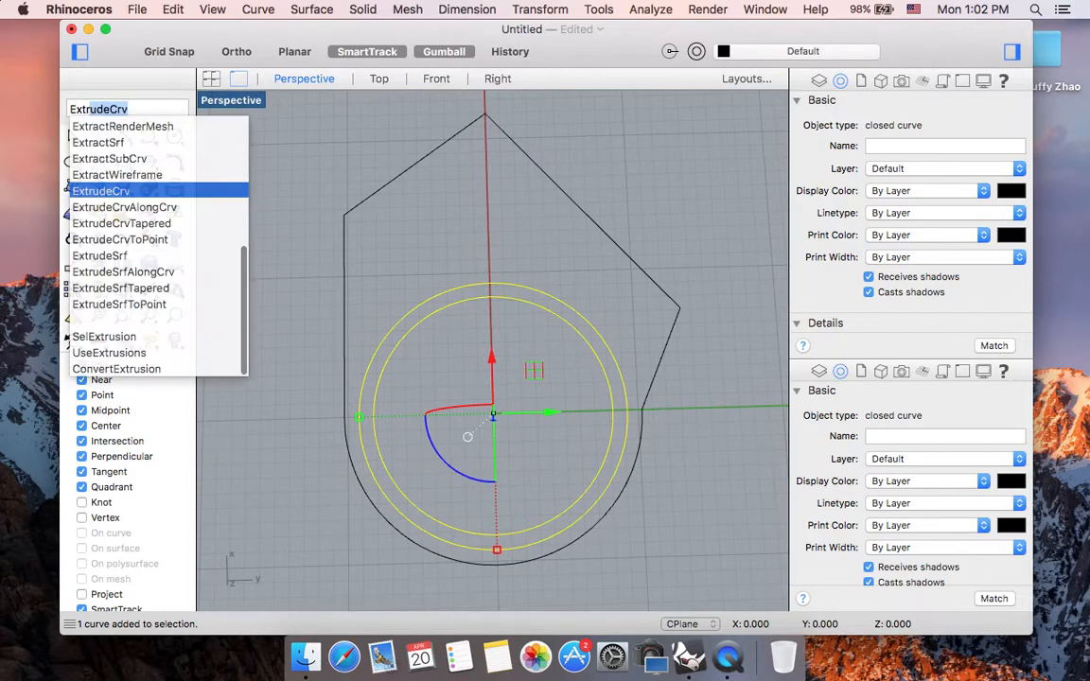
key("Return")
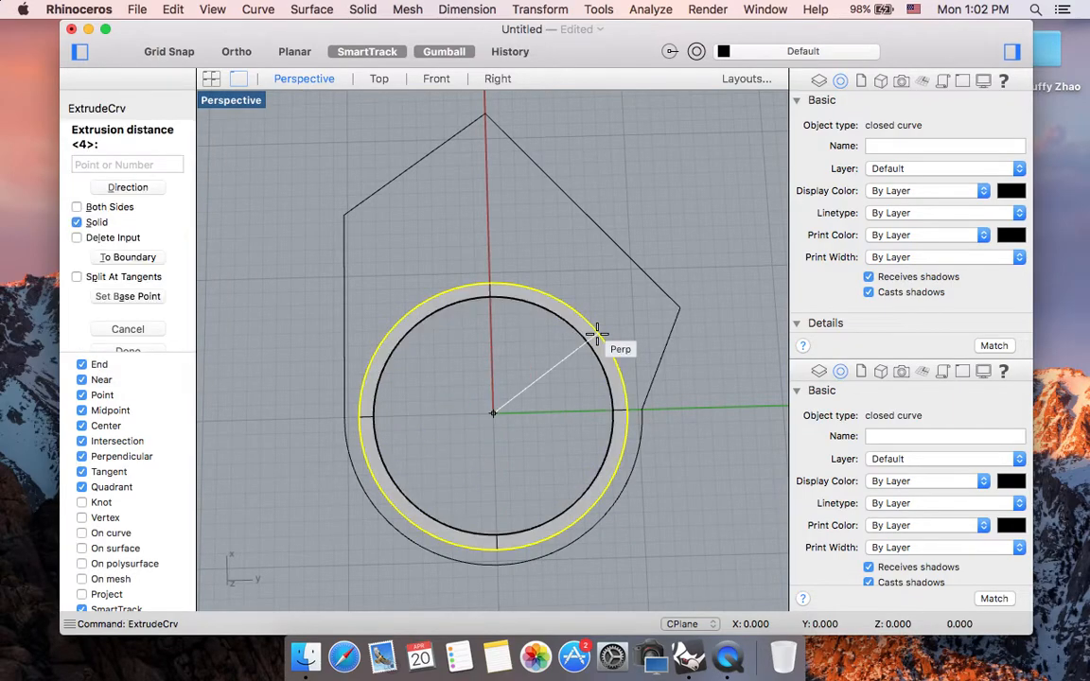
type("2")
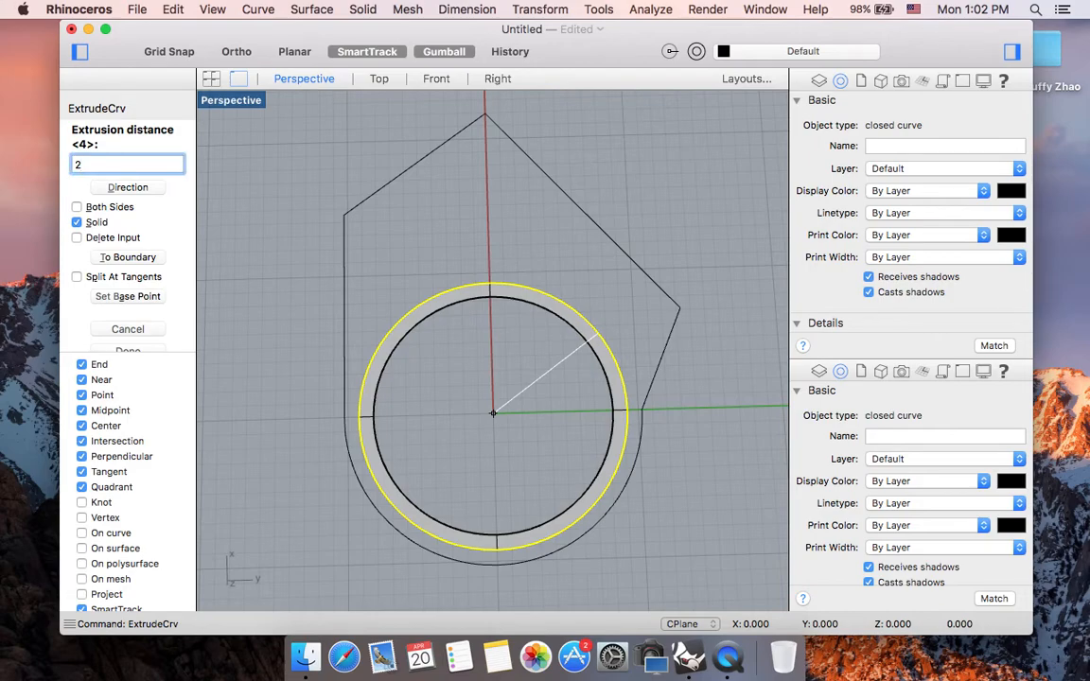
key("Return")
left_click(720, 485)
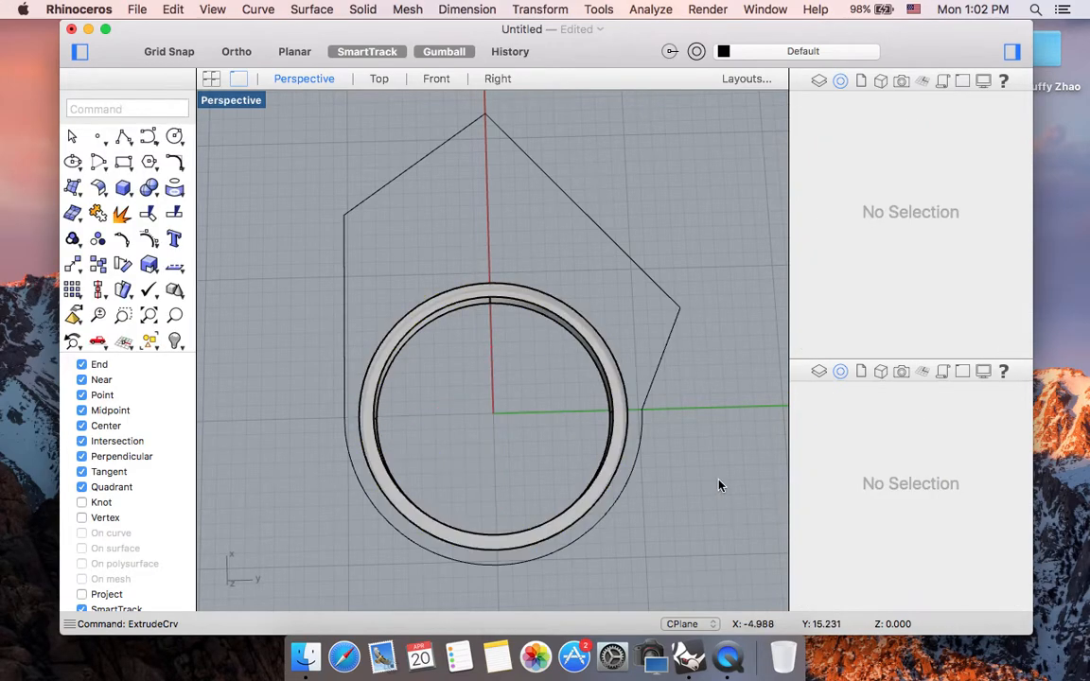
Step: Show all hidden objects again alongside the new circular band
scroll(719, 485, "down", 10)
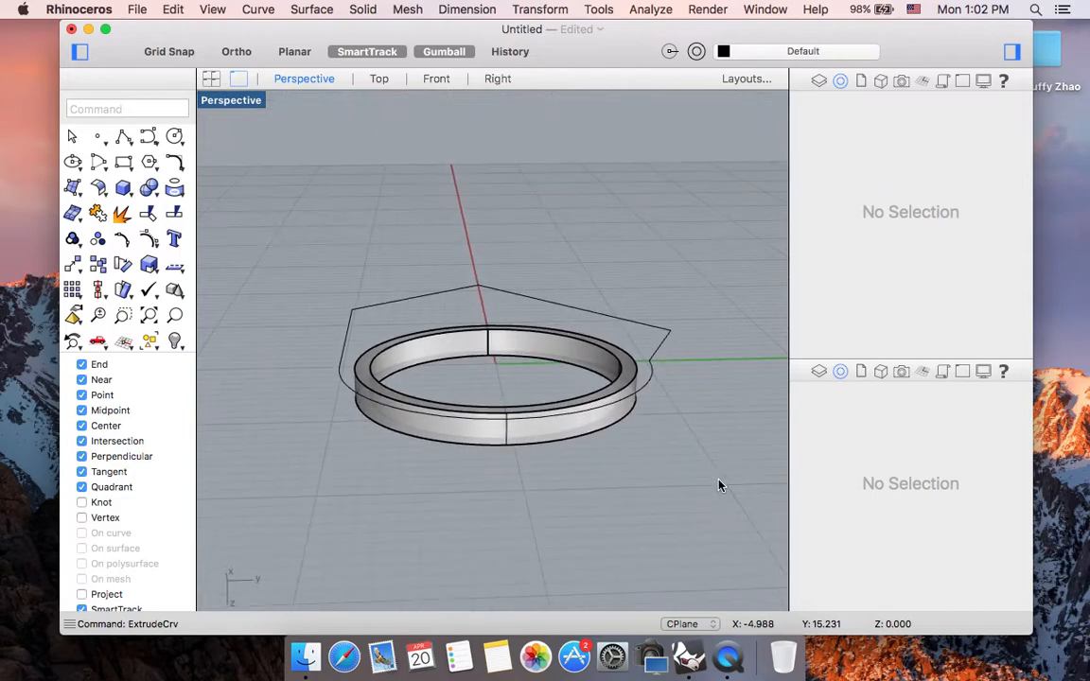
scroll(719, 485, "up", 5)
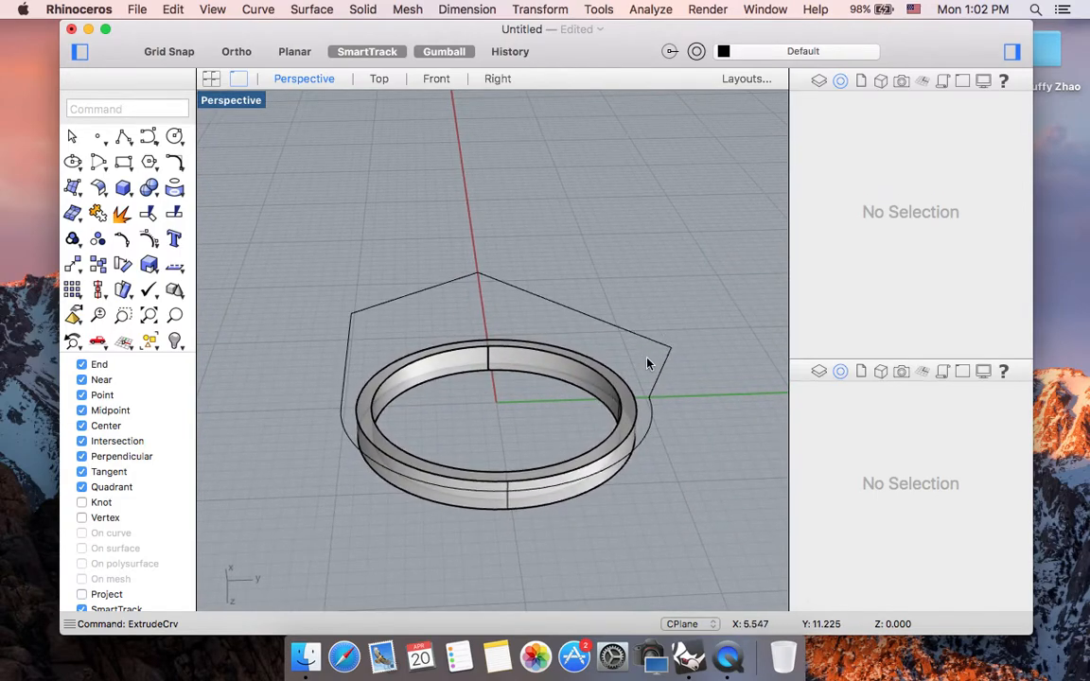
scroll(648, 363, "down", 3)
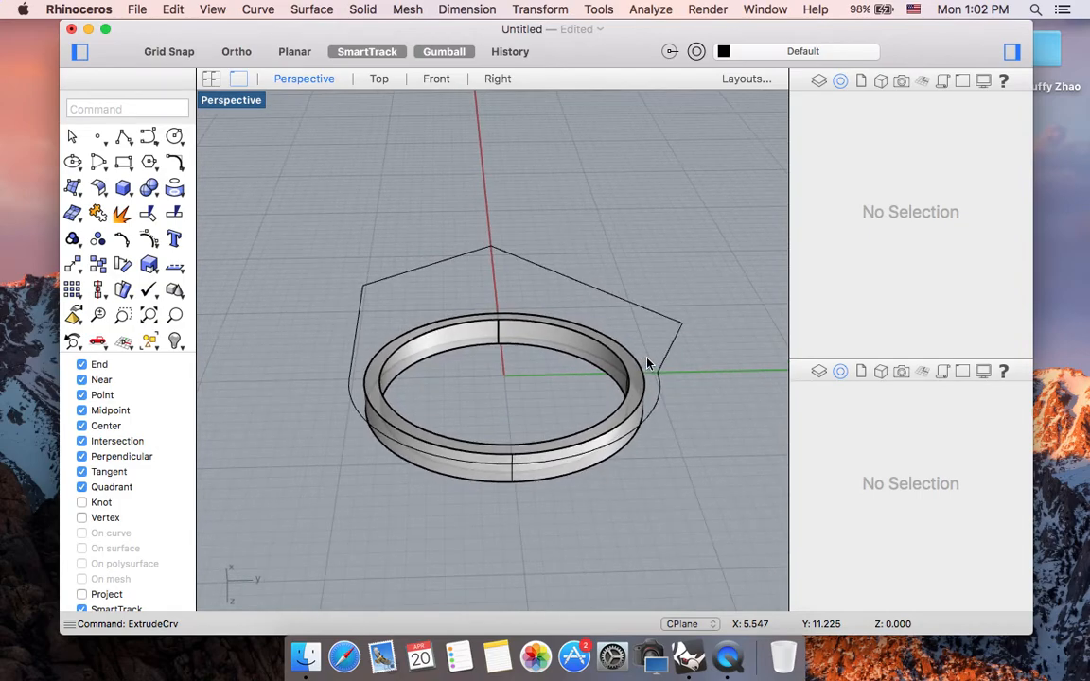
type("Show")
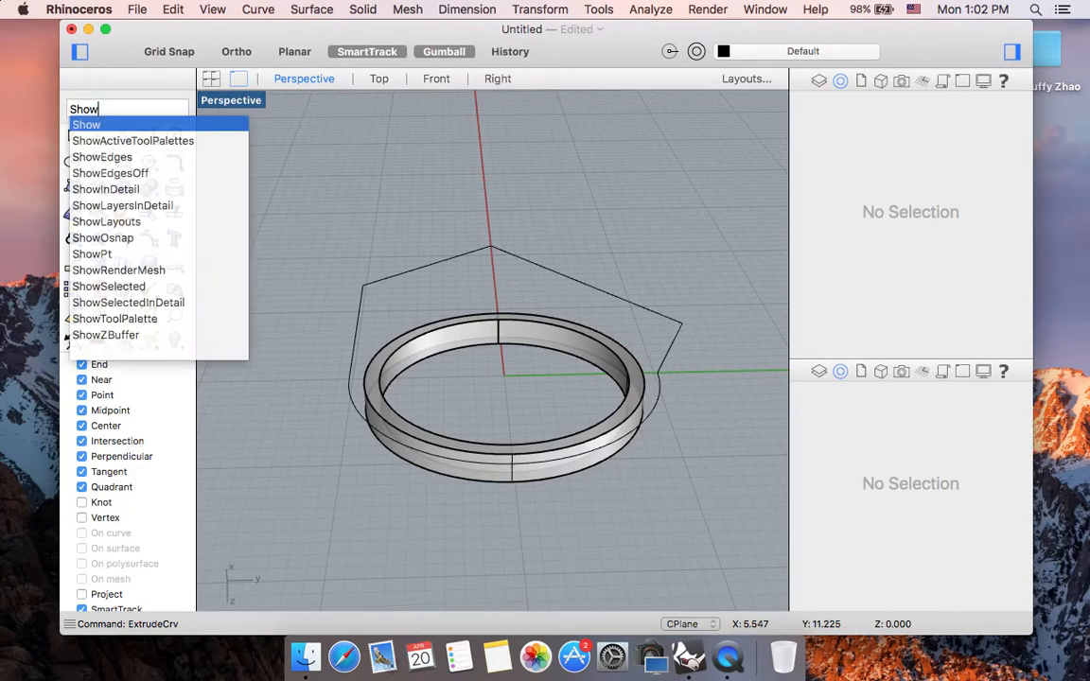
key("Return")
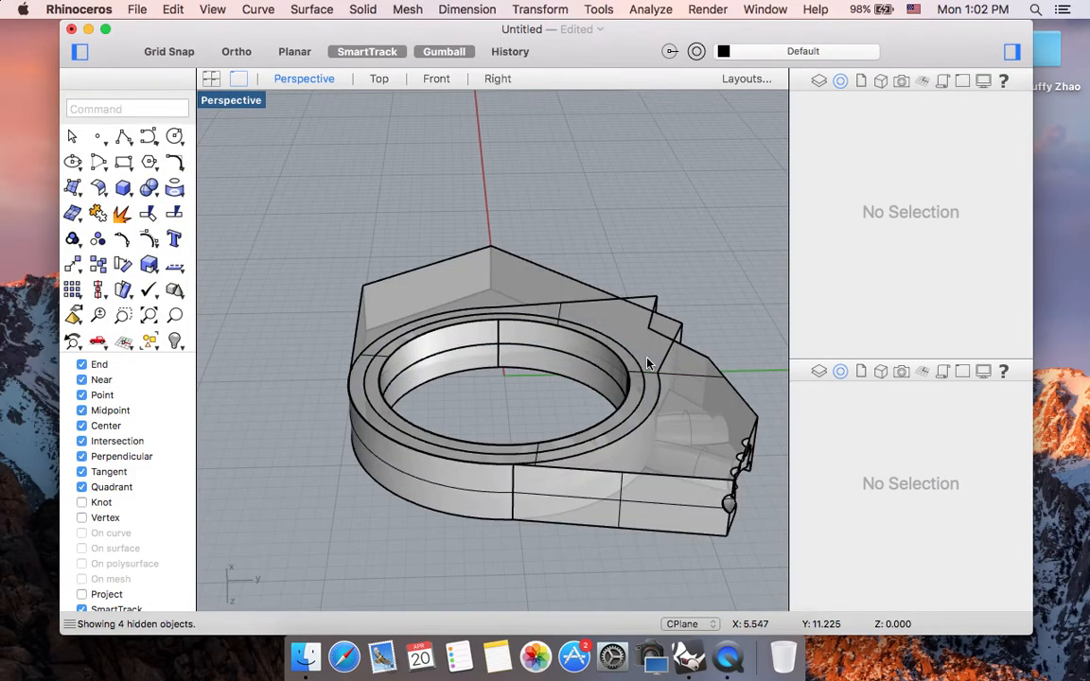
Step: Delete the older ring polysurface with the jagged side, along with its leftover outline curve
scroll(649, 363, "up", 5)
scroll(648, 363, "down", 3)
scroll(649, 364, "down", 3)
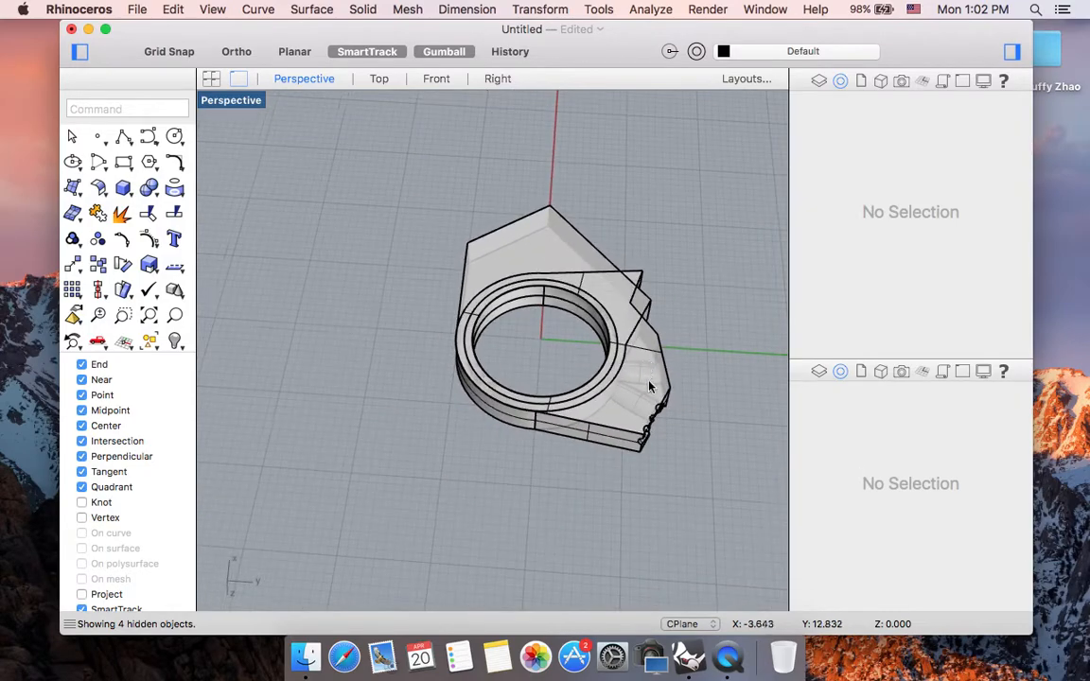
left_click(641, 416)
scroll(641, 419, "up", 2)
scroll(641, 419, "down", 3)
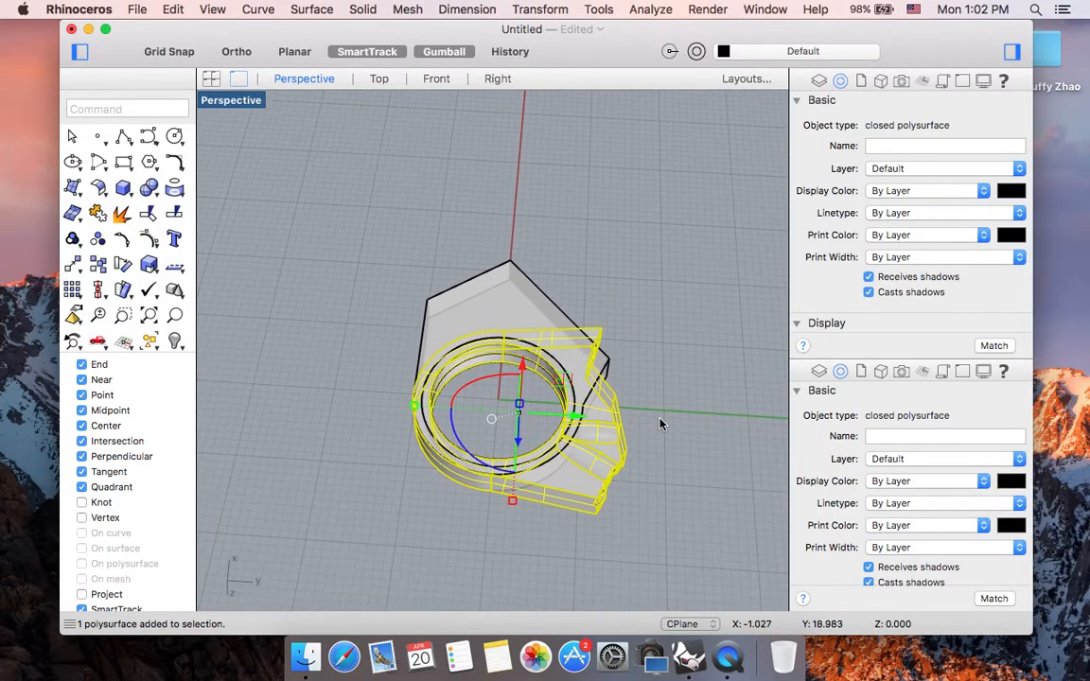
key("Delete")
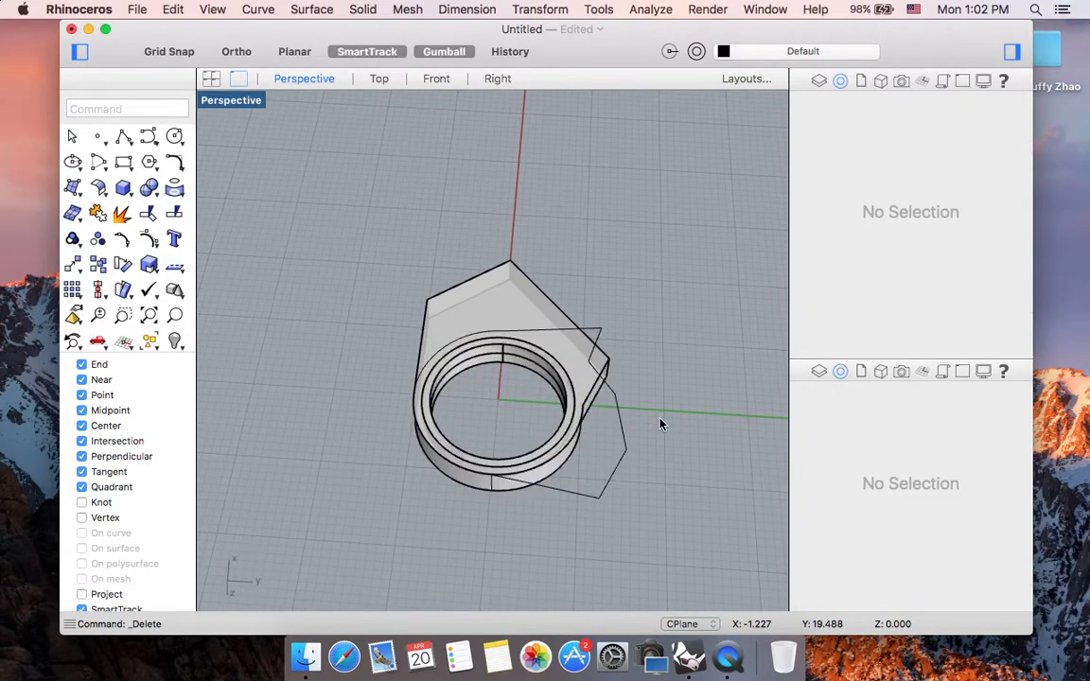
left_click(615, 475)
key("Delete")
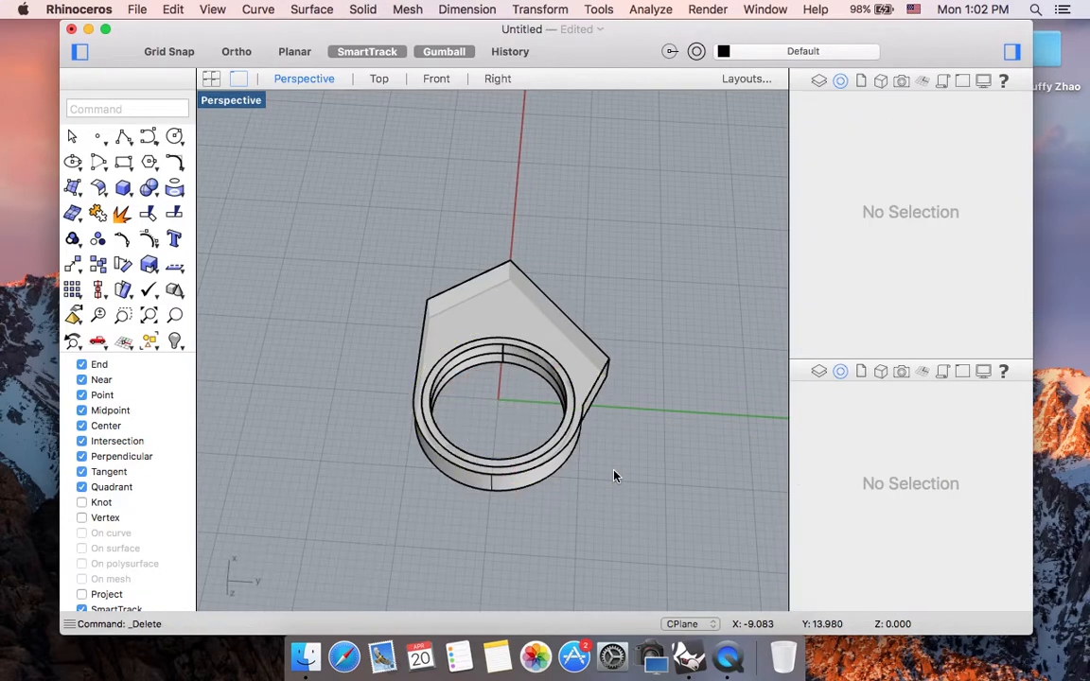
Step: Move the circular band by 2 along its inner seam, from its lower endpoint to the ring body's face, so it rests on top
scroll(549, 402, "up", 3)
scroll(548, 399, "up", 2)
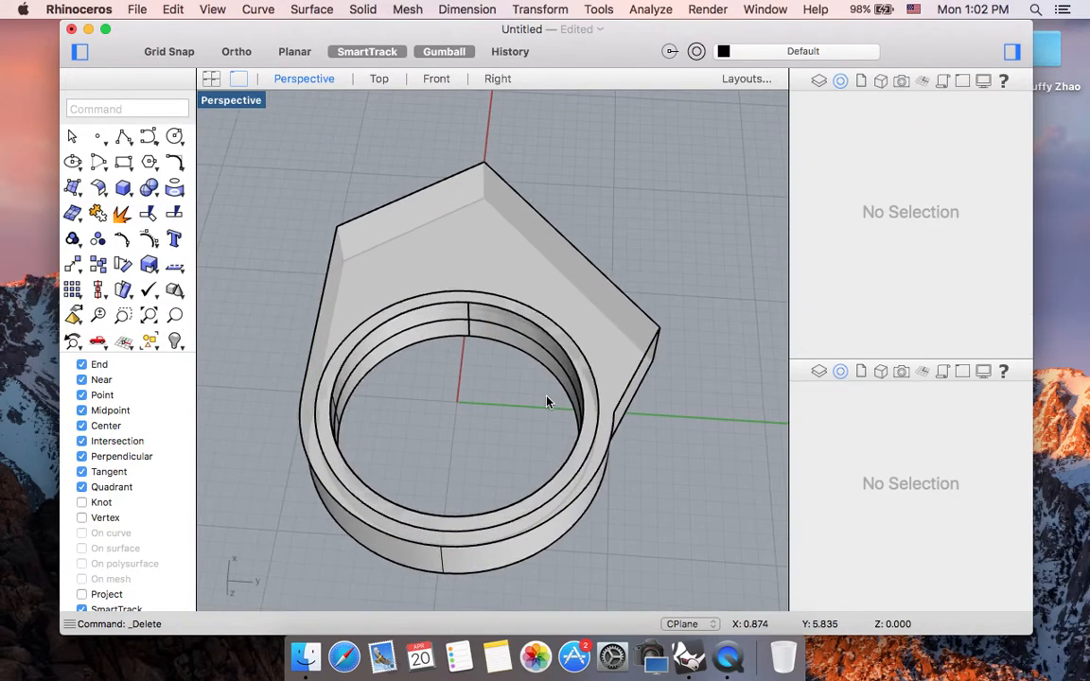
scroll(547, 399, "up", 2, "shift")
scroll(547, 399, "down", 3)
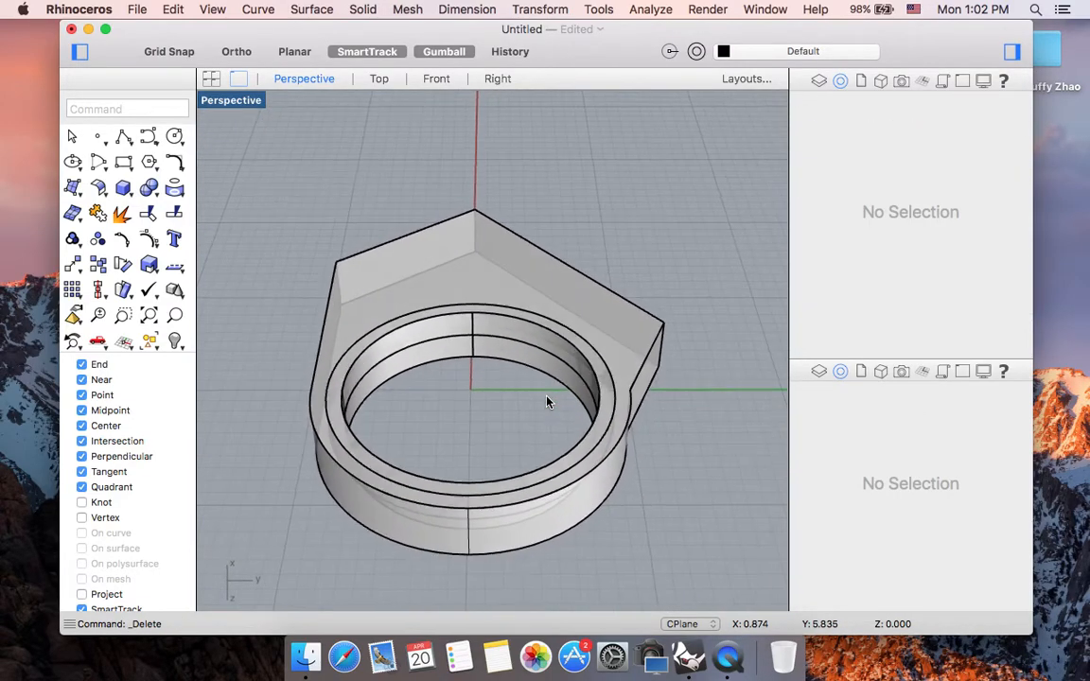
left_click(596, 356)
left_click(655, 396)
scroll(659, 398, "left", 5)
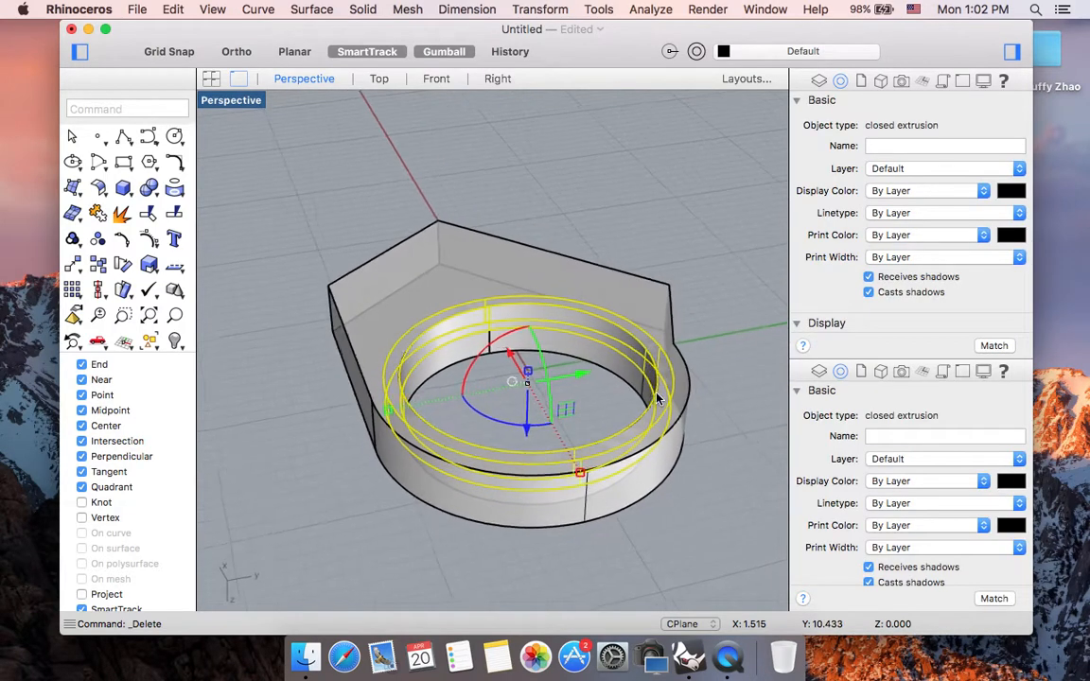
scroll(659, 399, "up", 3, "shift")
scroll(659, 399, "down", 3)
scroll(659, 399, "up", 1)
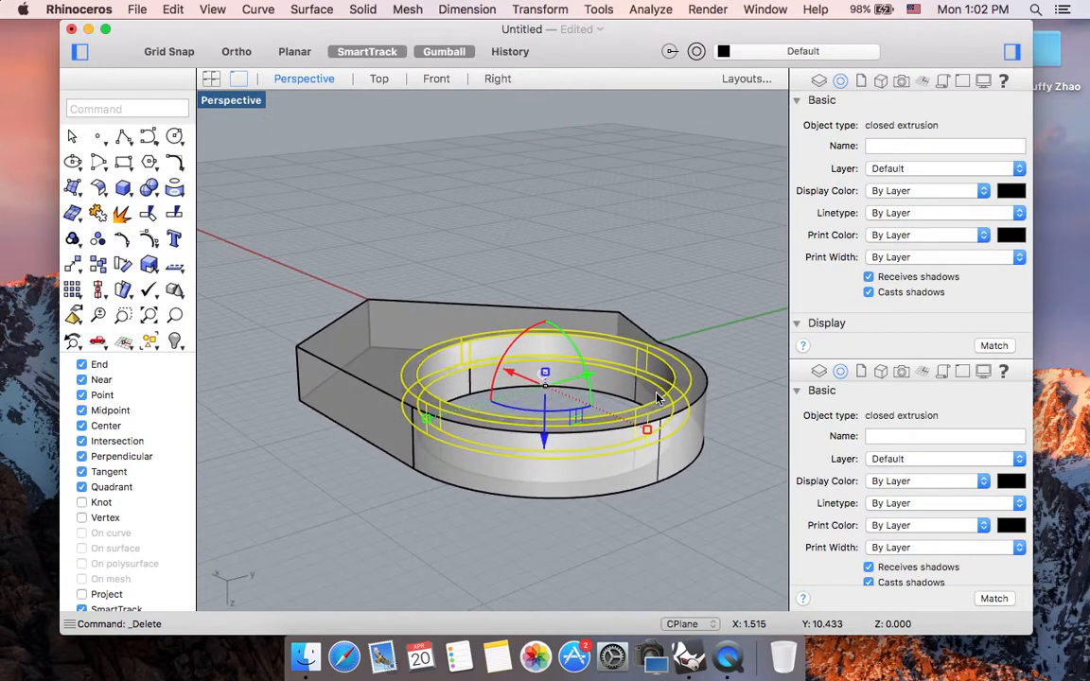
scroll(659, 399, "up", 5)
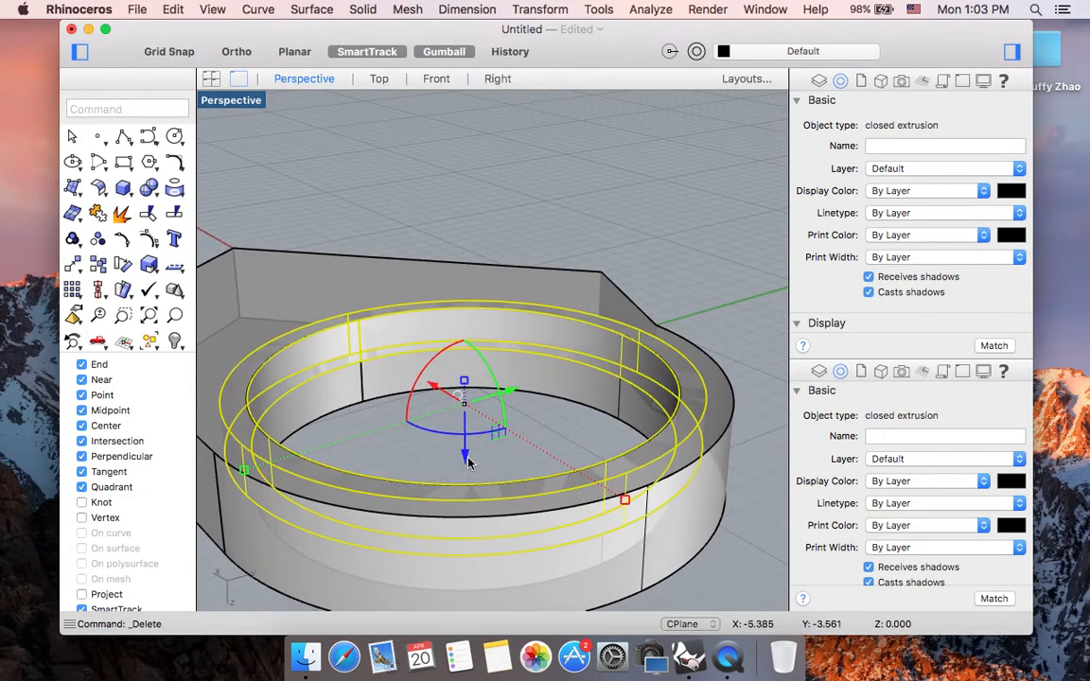
scroll(469, 461, "up", 5)
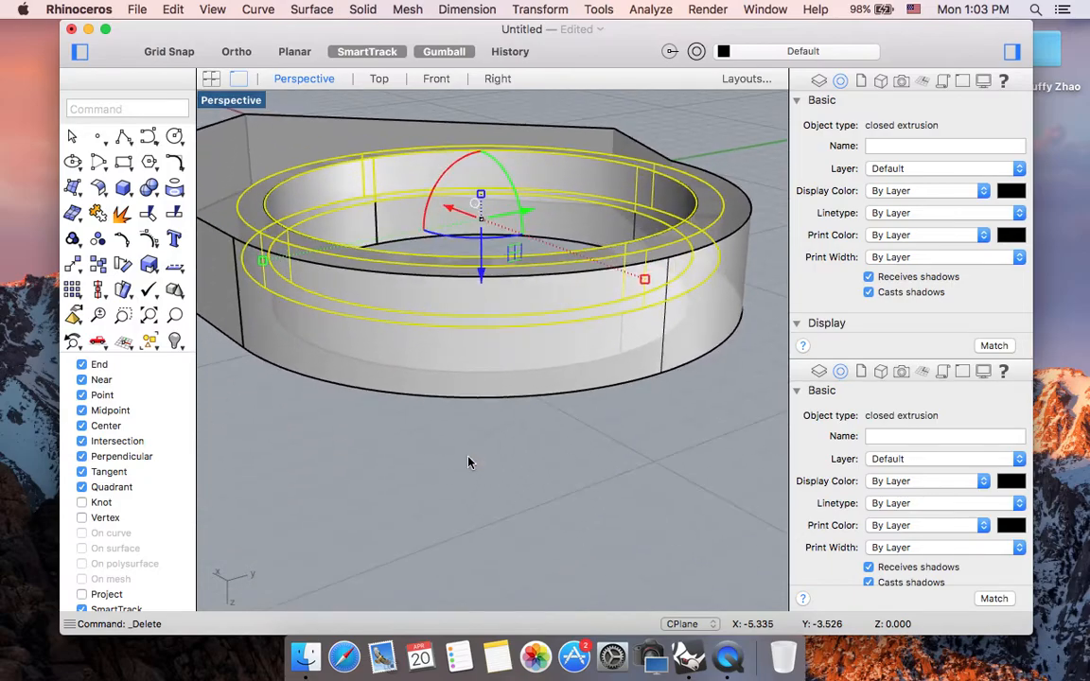
scroll(468, 461, "left", 4)
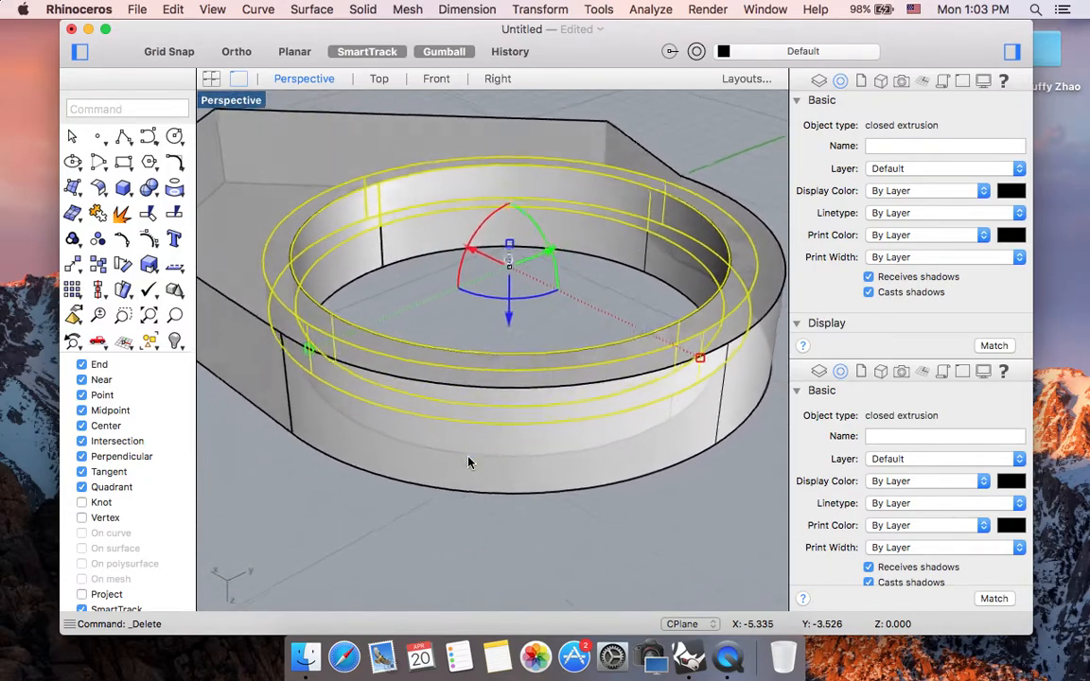
scroll(468, 461, "up", 5, "shift")
scroll(468, 461, "left", 5)
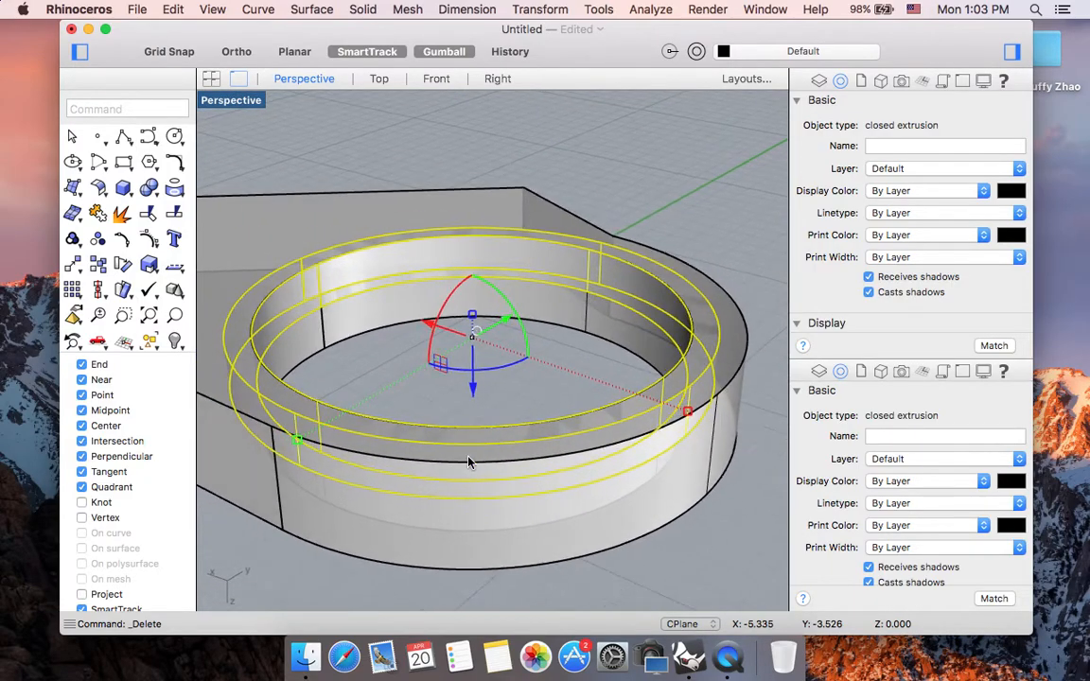
scroll(469, 461, "up", 5, "shift")
scroll(468, 461, "down", 6)
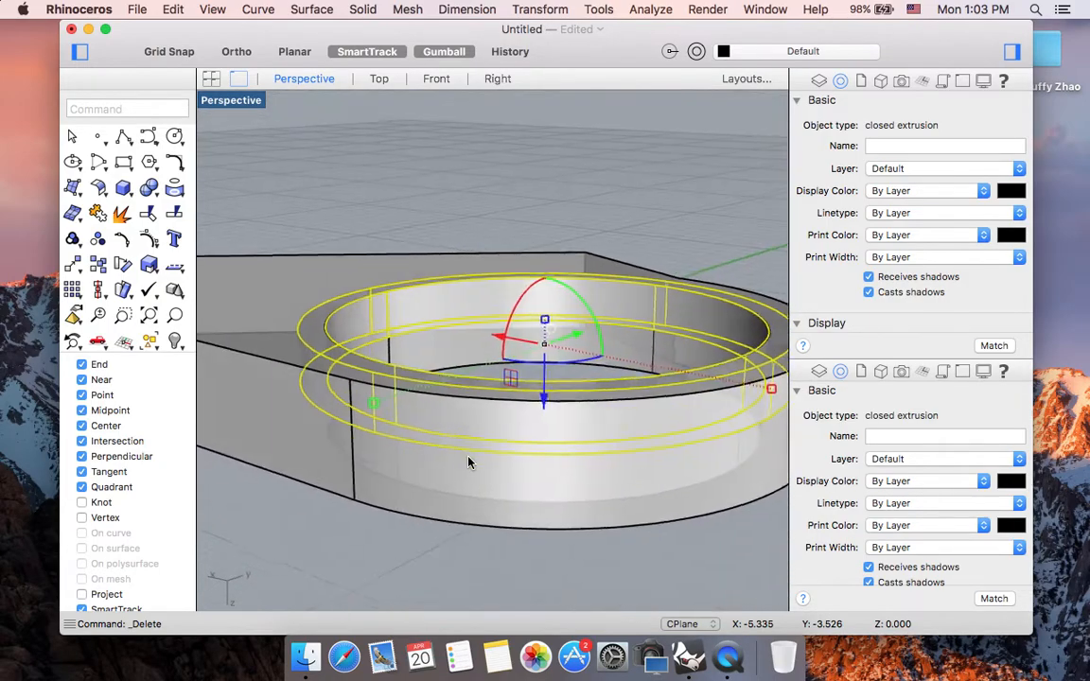
scroll(469, 461, "down", 6)
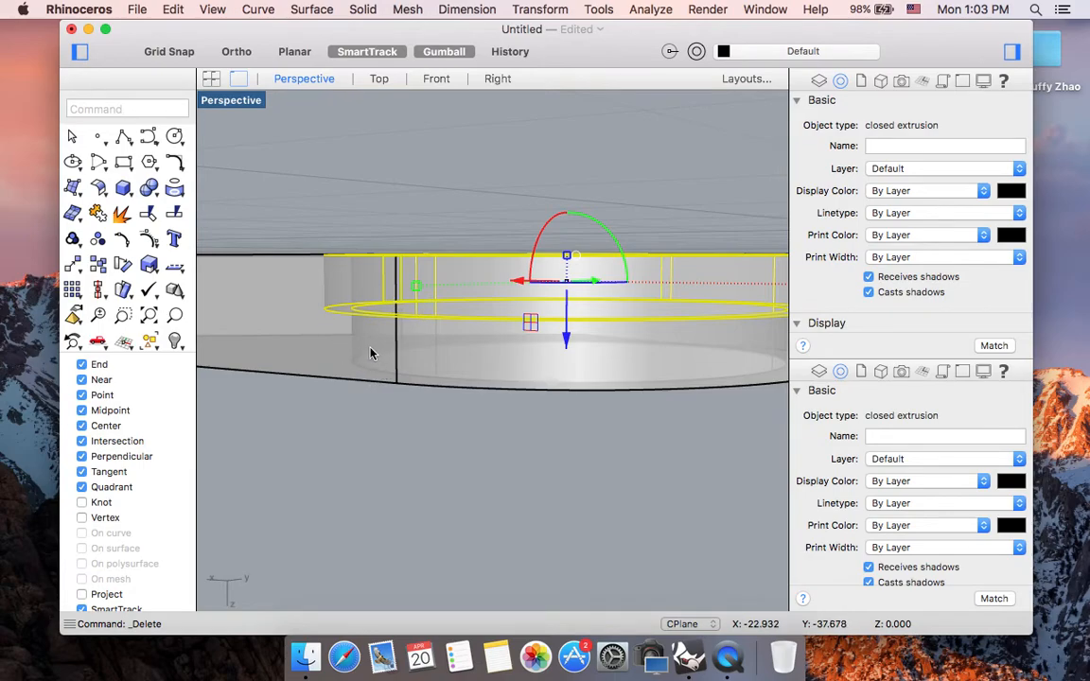
scroll(371, 354, "up", 5)
scroll(371, 354, "up", 6)
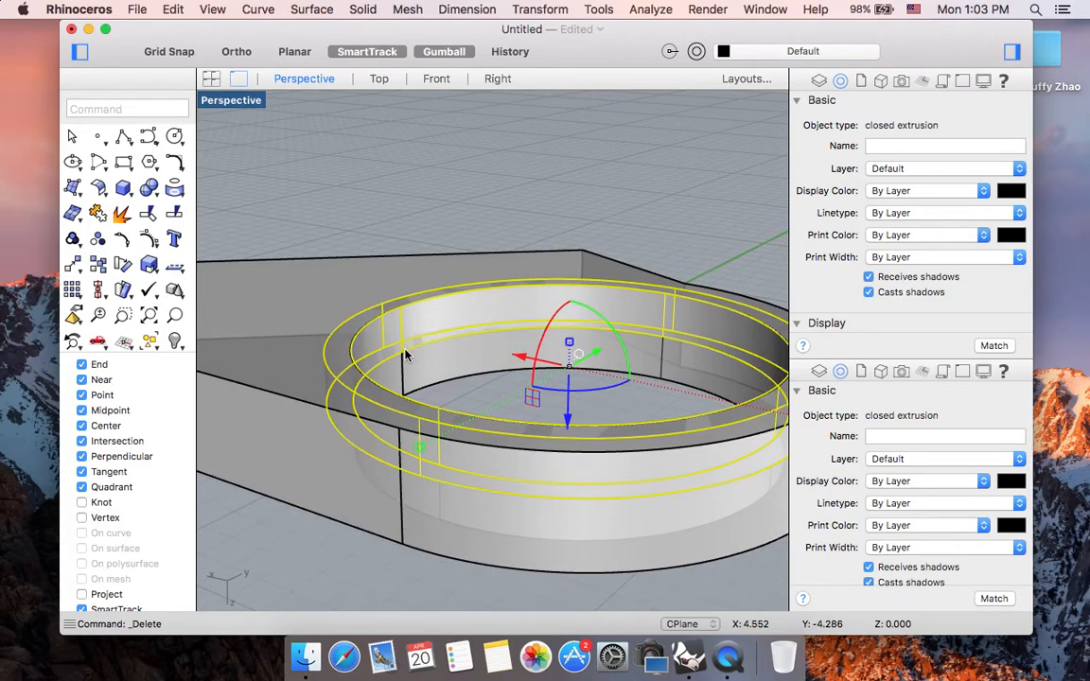
type("Move")
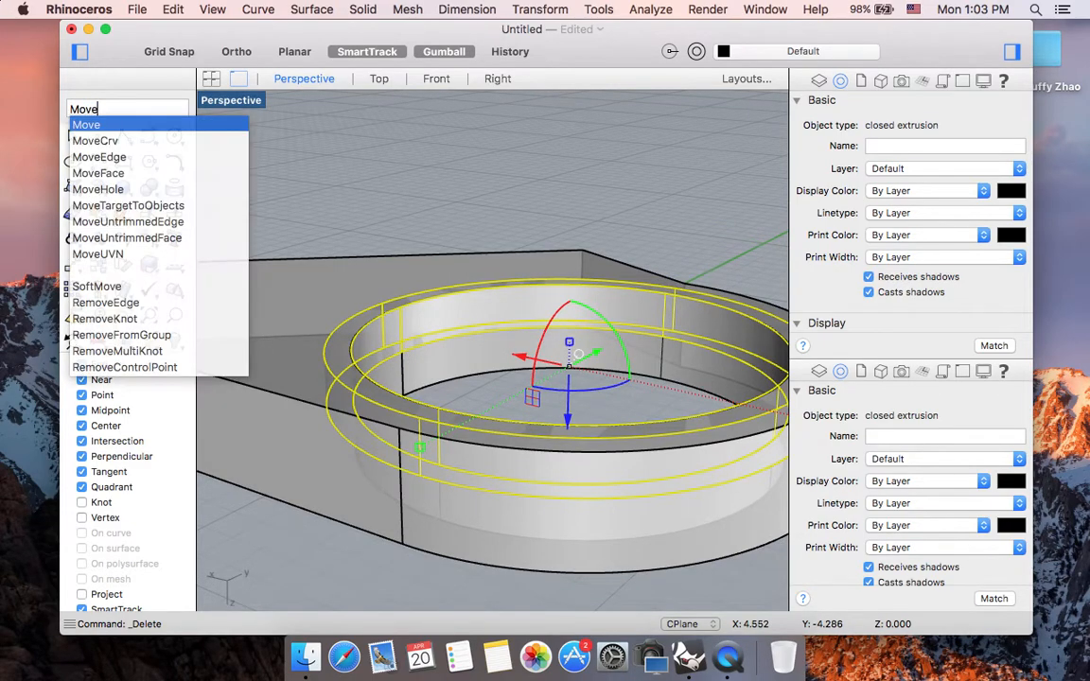
key("Return")
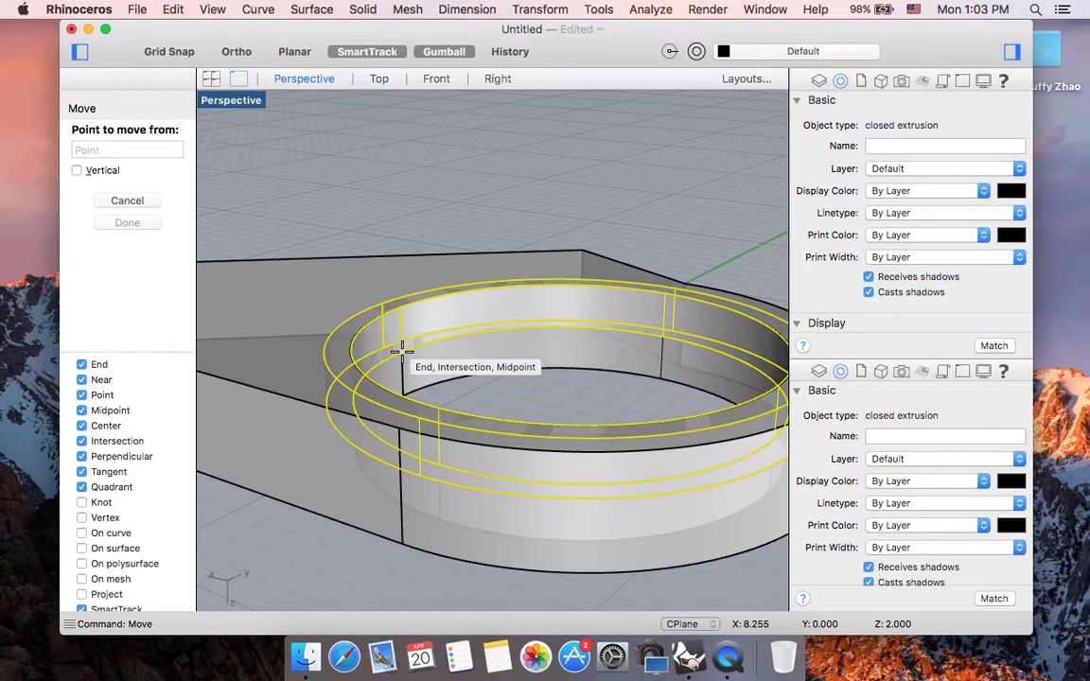
left_click(402, 350)
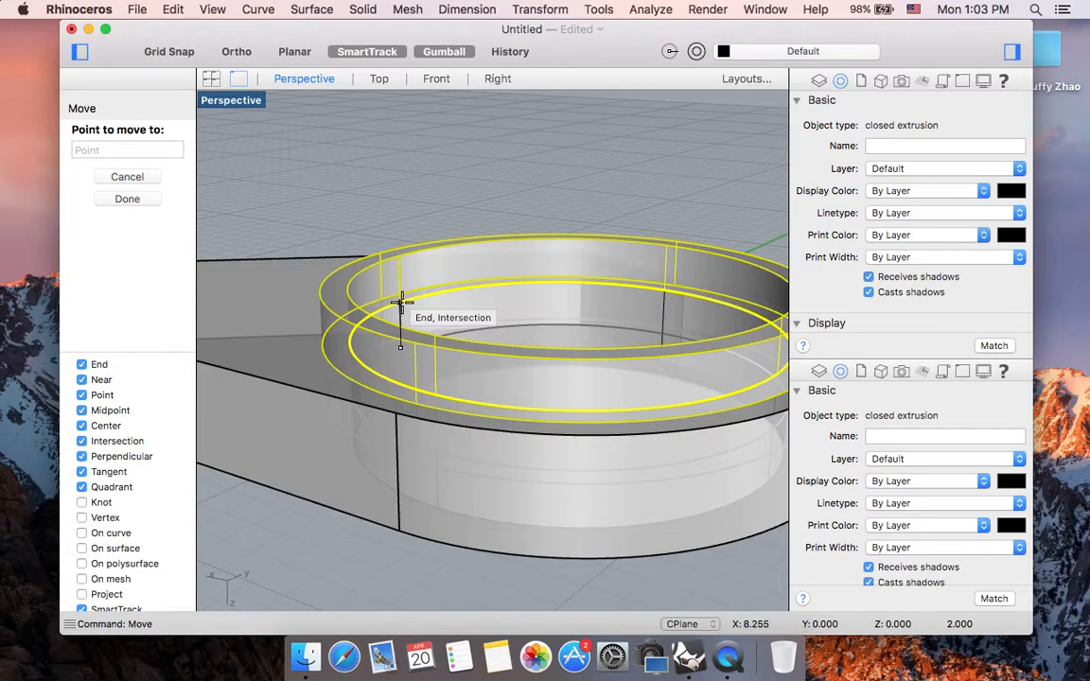
left_click(401, 301)
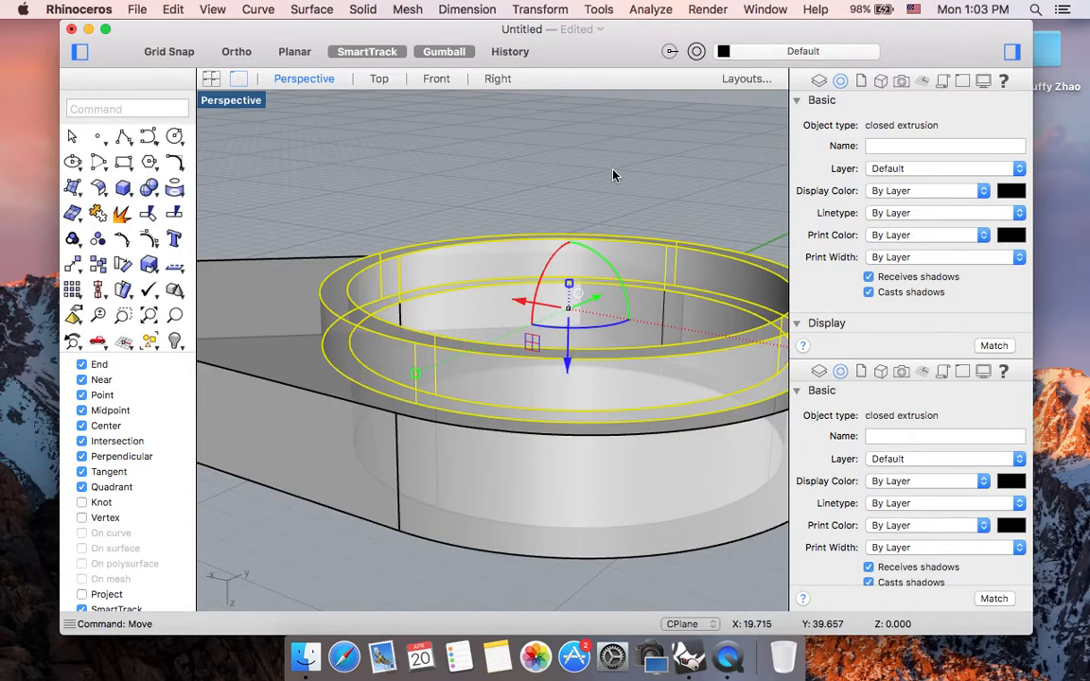
key("Escape")
Step: Examine how the circular band sits on the ring body from several angles and in the four-view layout
scroll(613, 175, "down", 3)
scroll(613, 175, "up", 10)
scroll(612, 175, "down", 10)
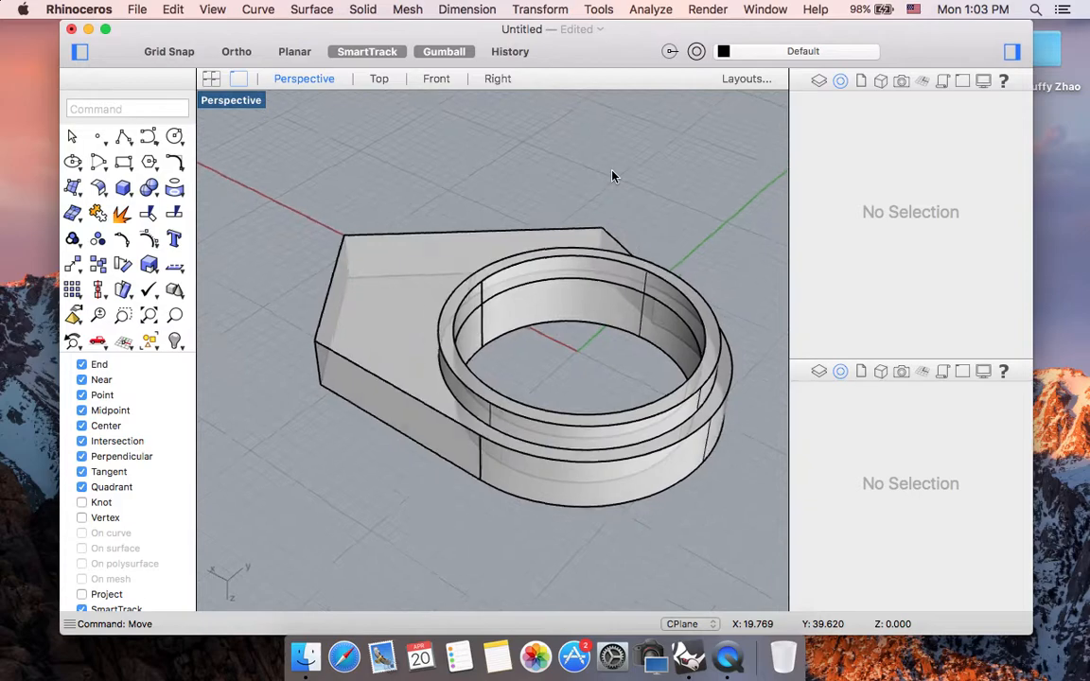
scroll(612, 175, "right", 10)
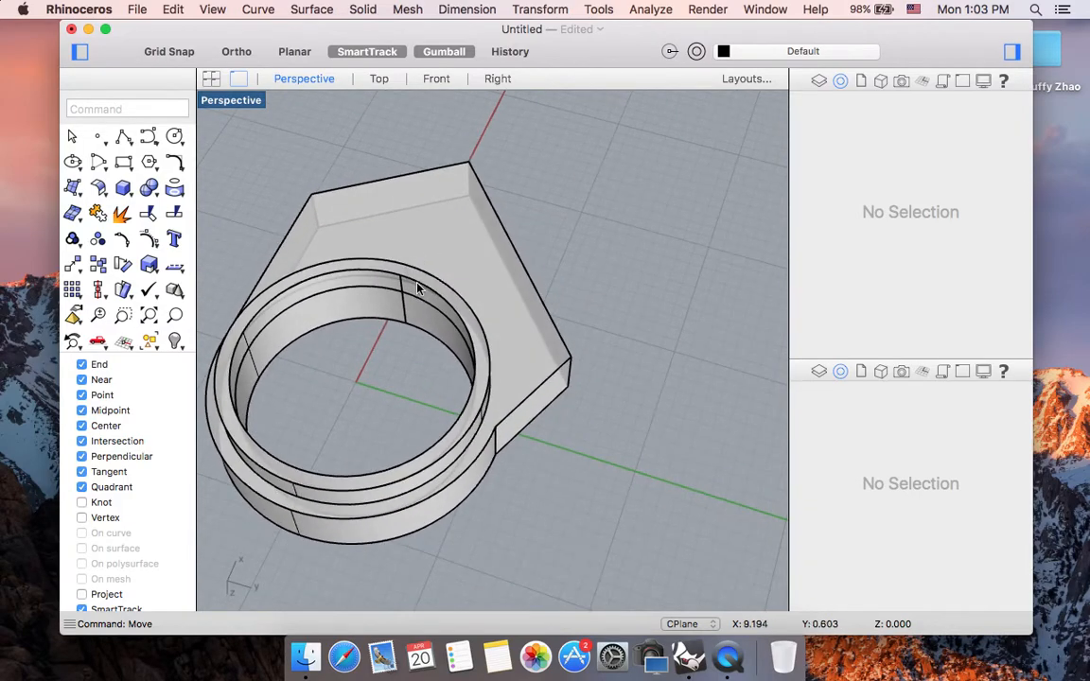
left_click(418, 288)
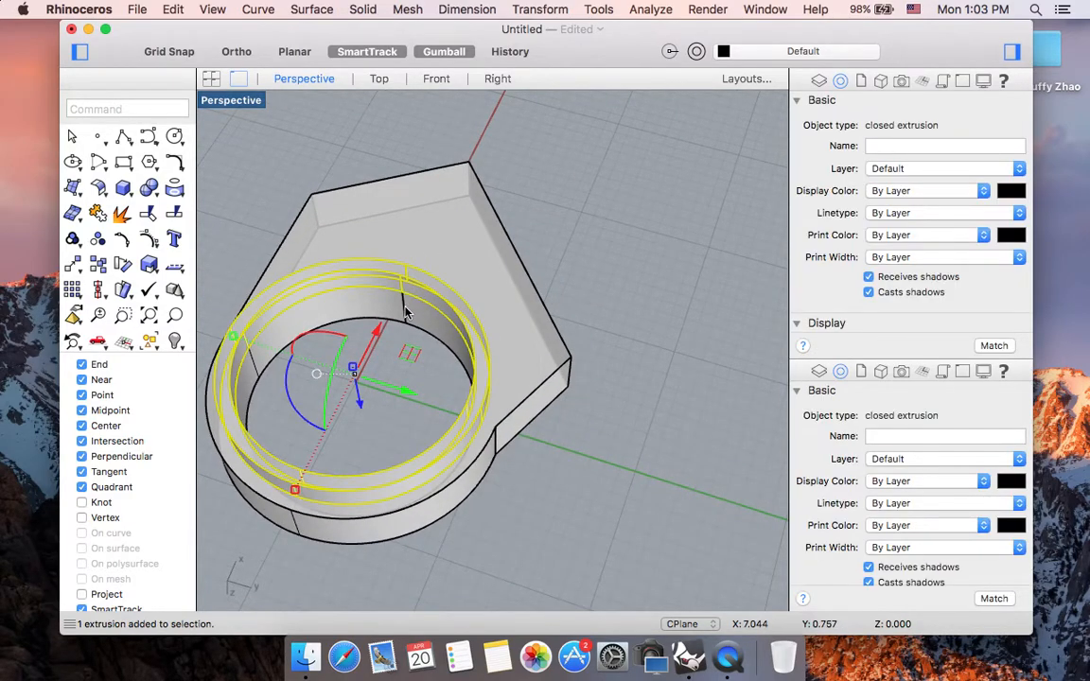
scroll(406, 312, "left", 5)
scroll(406, 312, "down", 5)
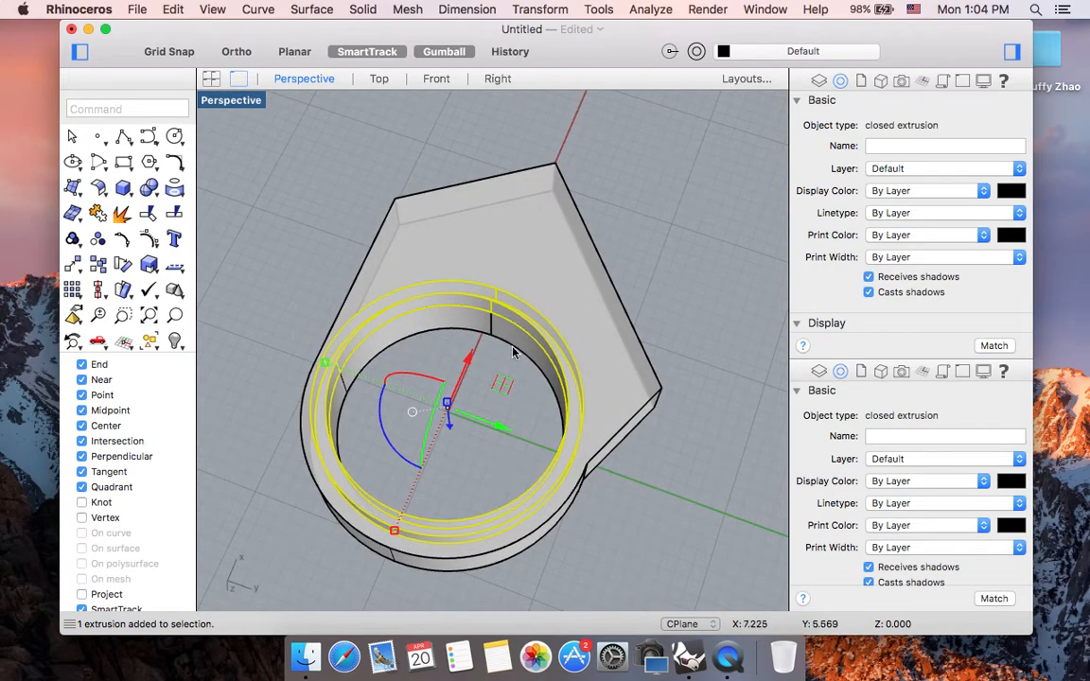
scroll(587, 395, "up", 5)
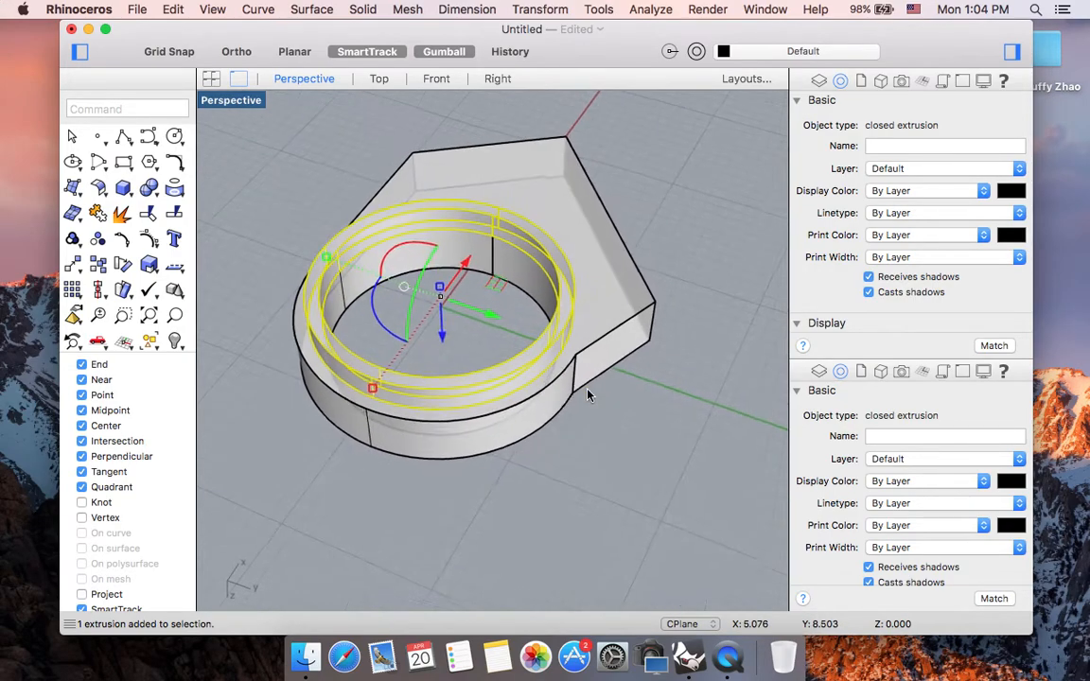
scroll(620, 313, "down", 5)
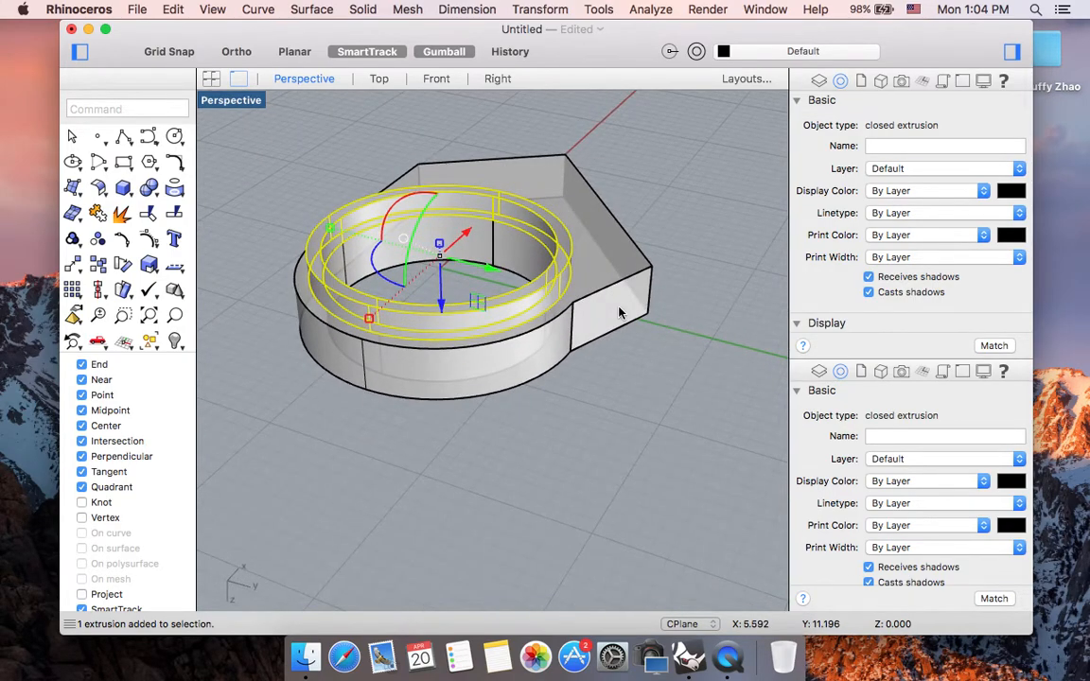
scroll(620, 312, "up", 2)
left_click(575, 371)
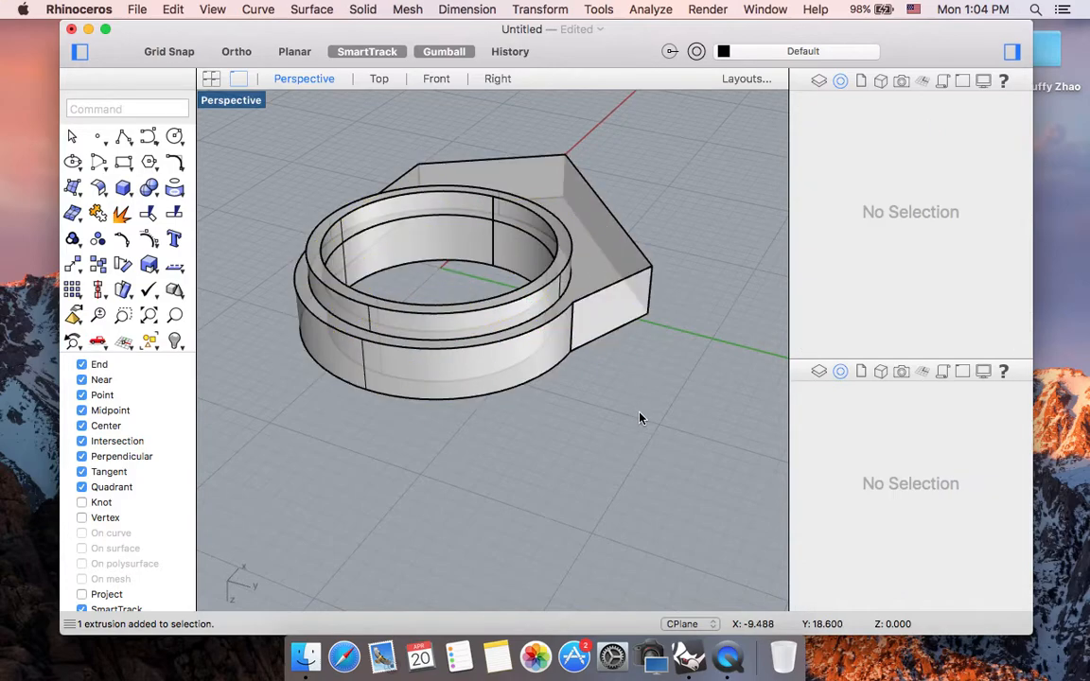
double_click(227, 102)
scroll(374, 500, "right", 3)
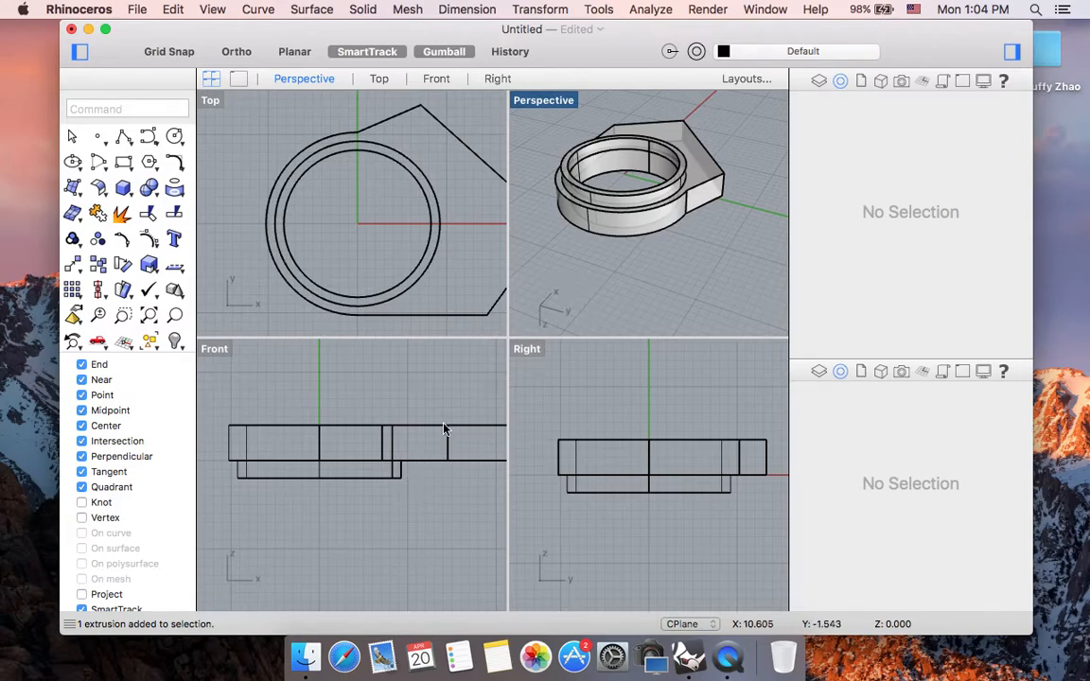
double_click(538, 102)
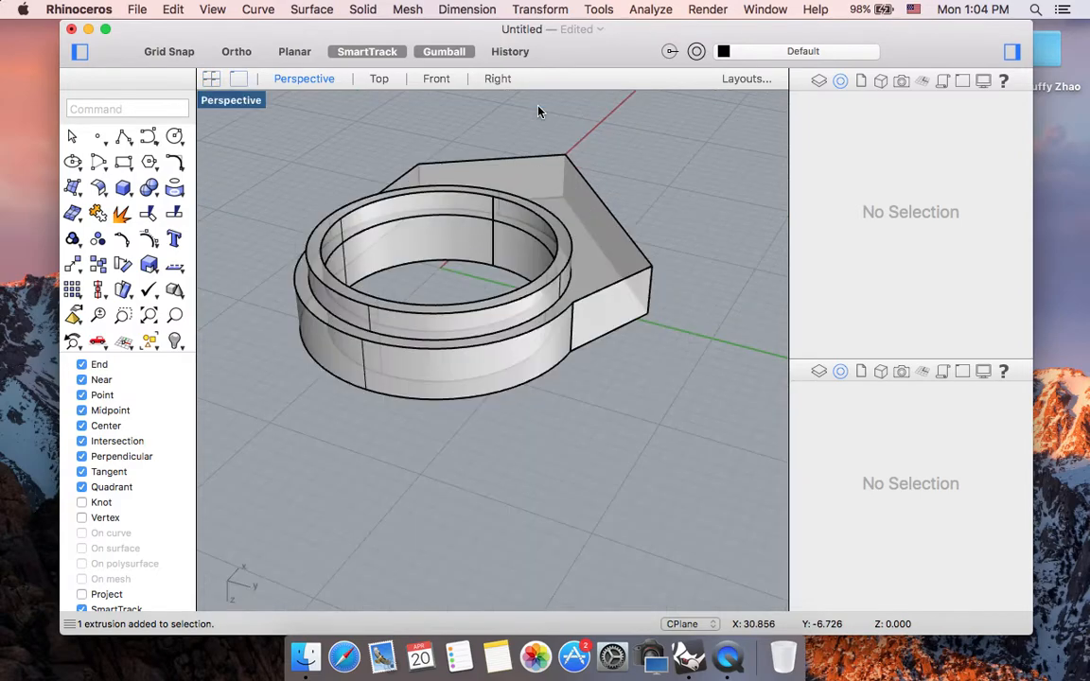
right_click_drag(477, 246, 470, 344)
scroll(471, 345, "up", 3)
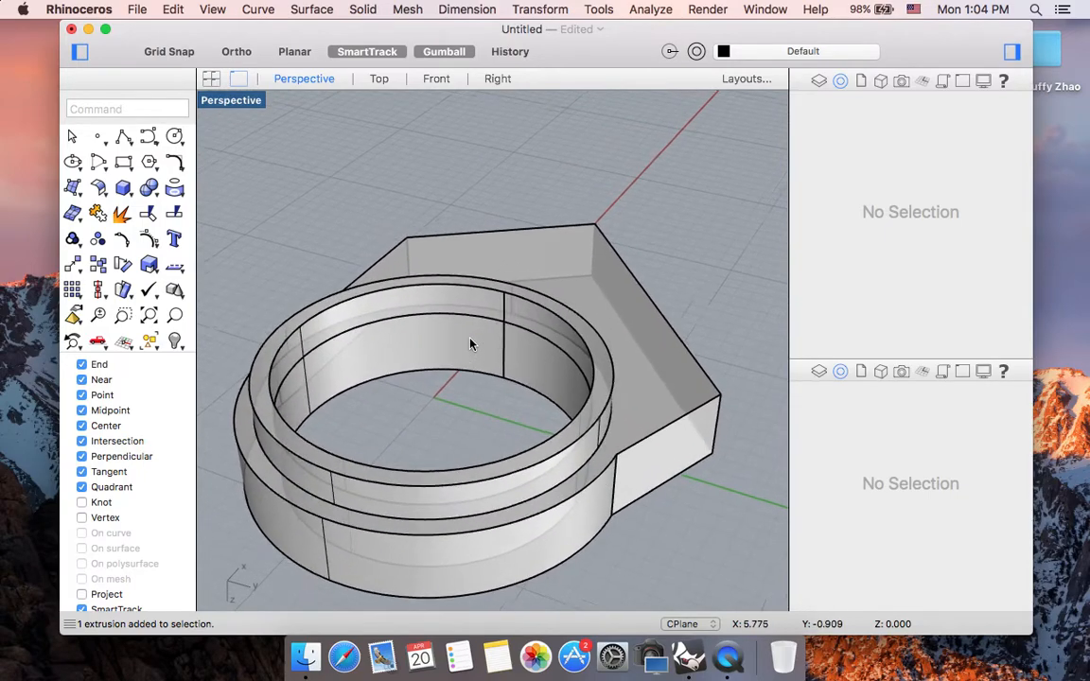
scroll(471, 345, "down", 5)
scroll(472, 348, "up", 3)
scroll(472, 346, "up", 5)
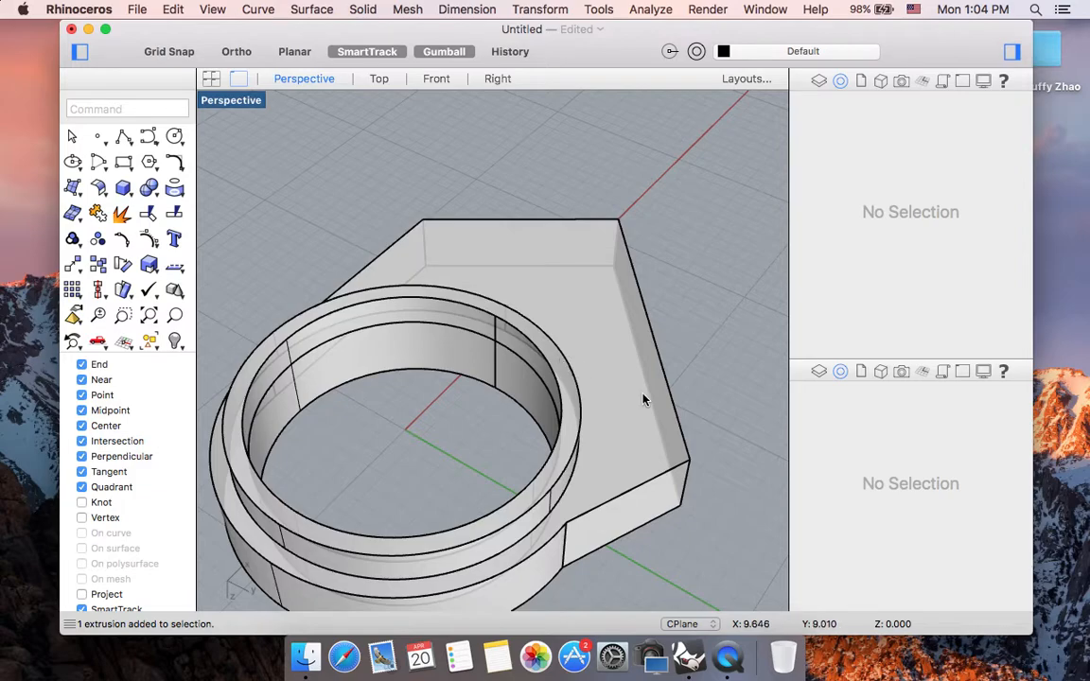
scroll(644, 398, "down", 4, "shift")
scroll(637, 431, "down", 4)
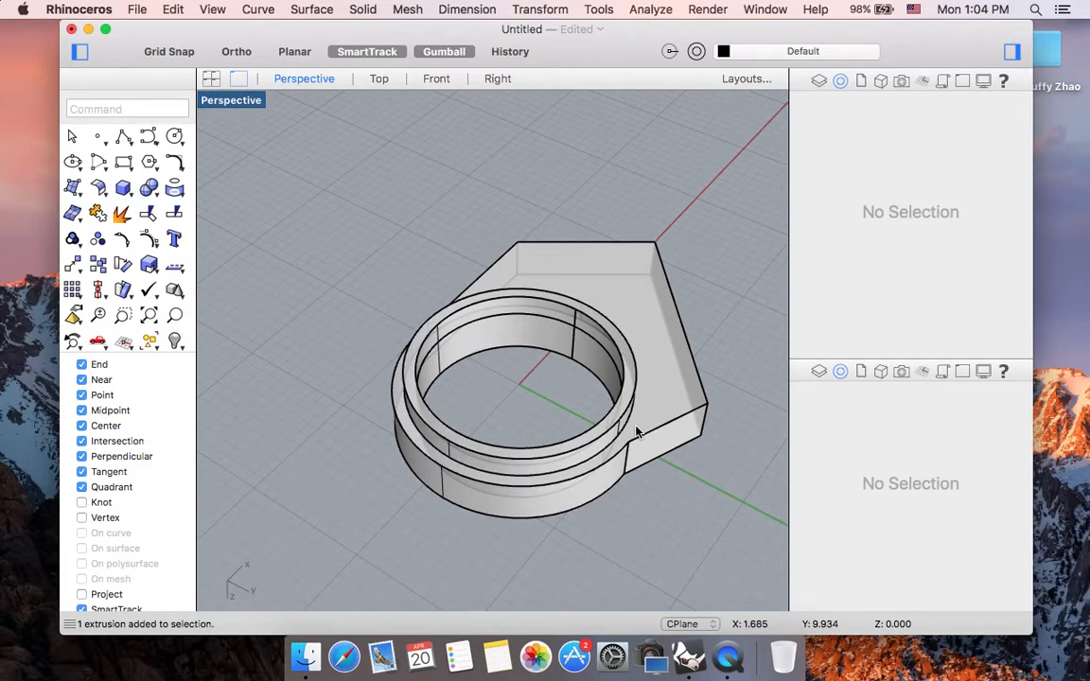
Step: Duplicate the pointed ring extrusion in place with copy and paste, leaving out its outline curve
left_click(660, 433)
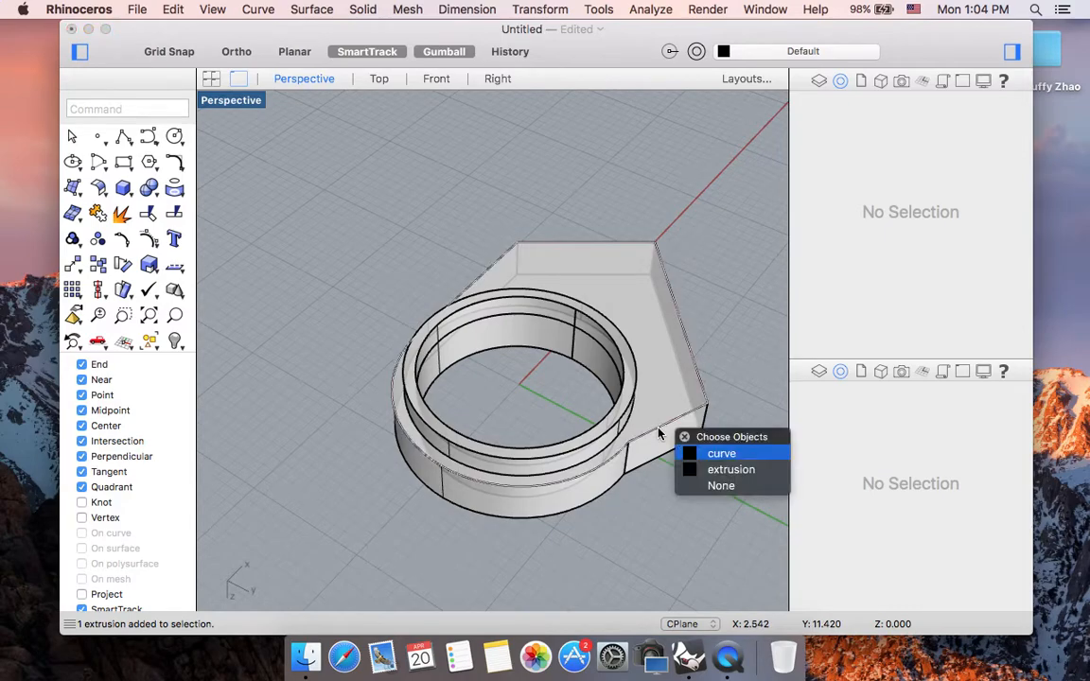
left_click(730, 470)
key("super+c")
key("super+v")
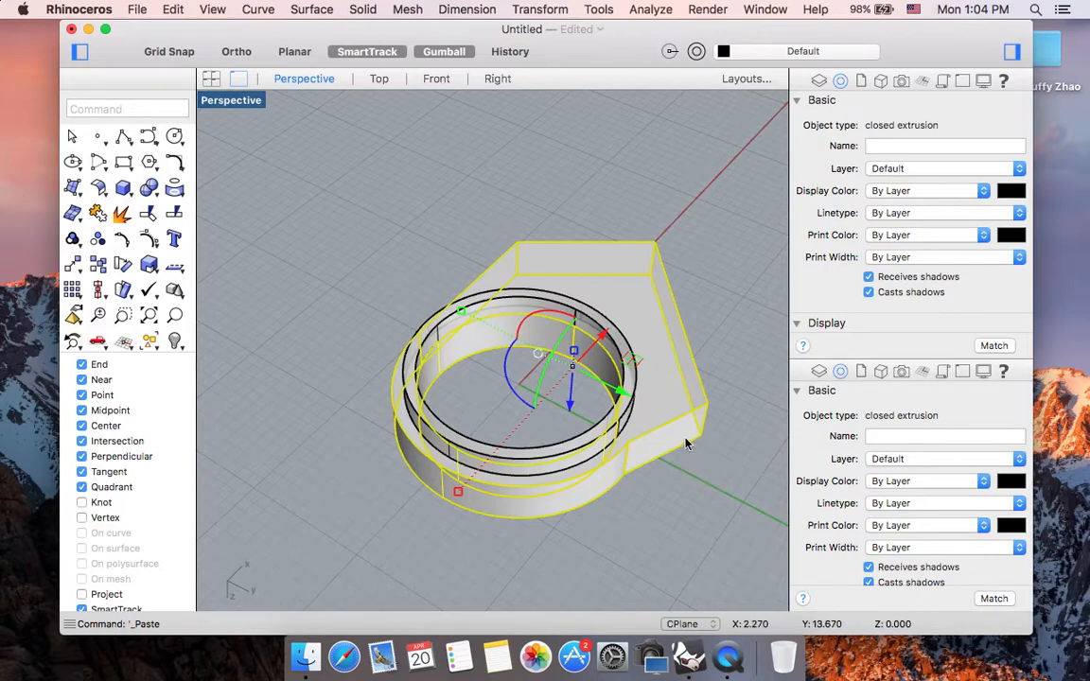
left_click(533, 553)
Step: Move the duplicated pointed ring body by 6 from its lower inner seam endpoint to the band's top edge, stacking it on the band
scroll(533, 553, "right", 10)
scroll(533, 552, "down", 6)
scroll(533, 553, "up", 5)
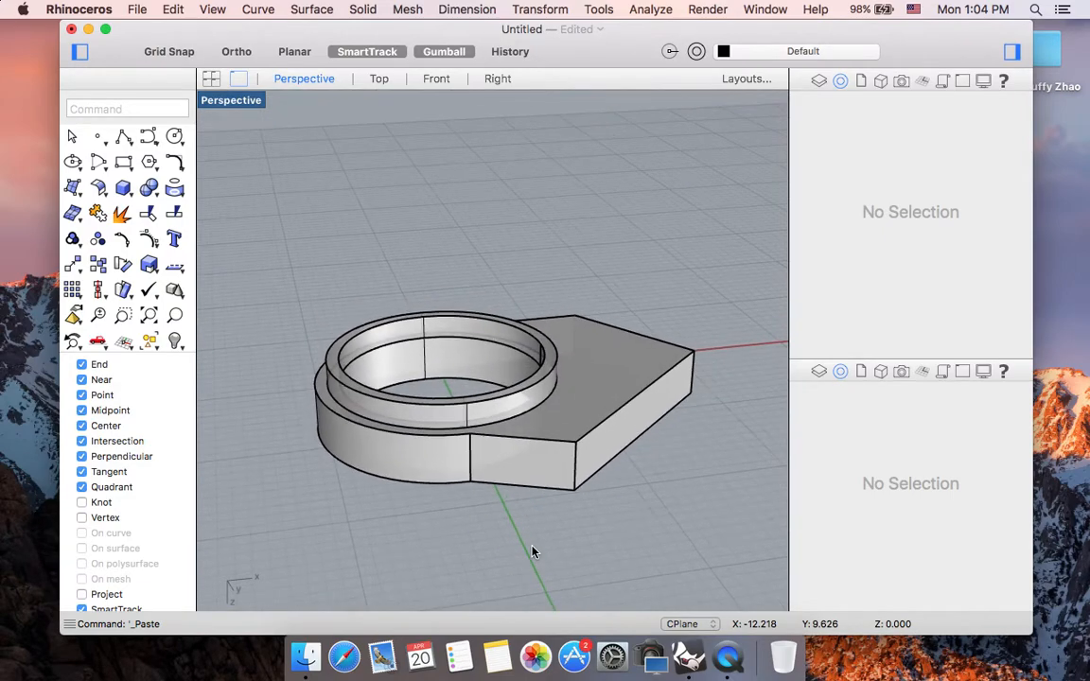
left_click(578, 417)
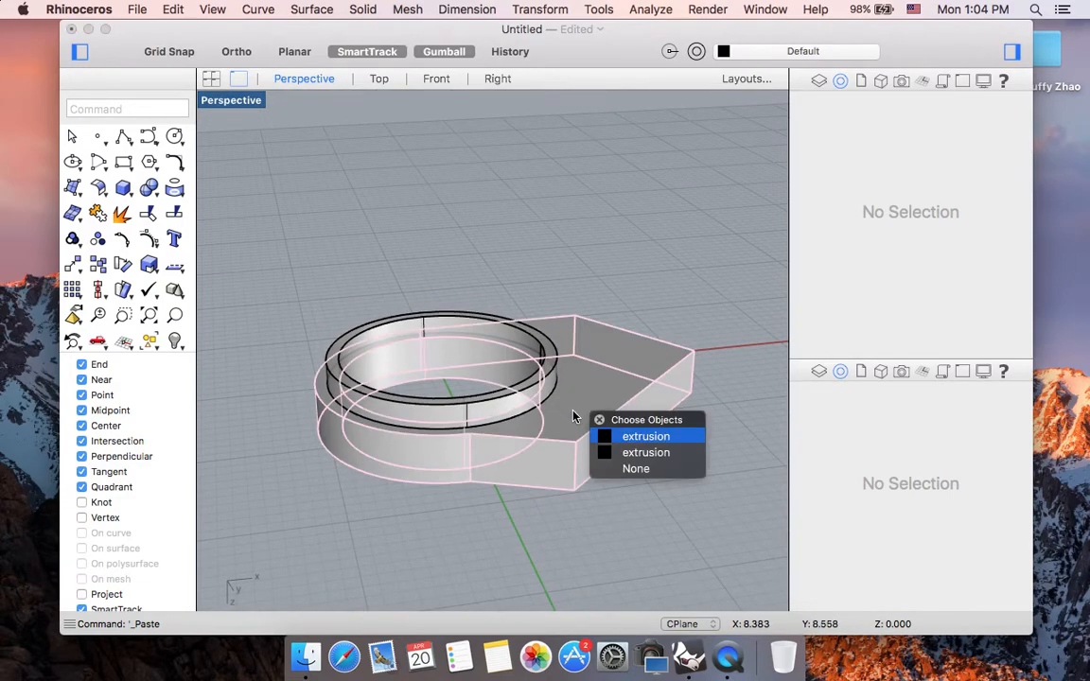
left_click(624, 438)
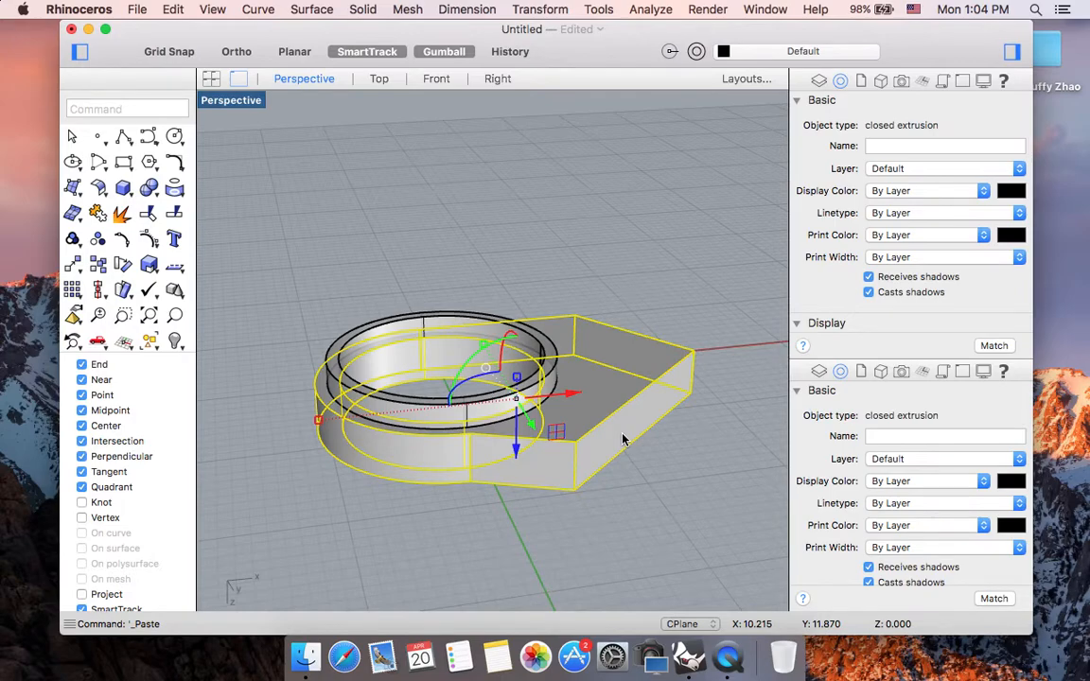
scroll(398, 331, "up", 3)
type("move")
key("Return")
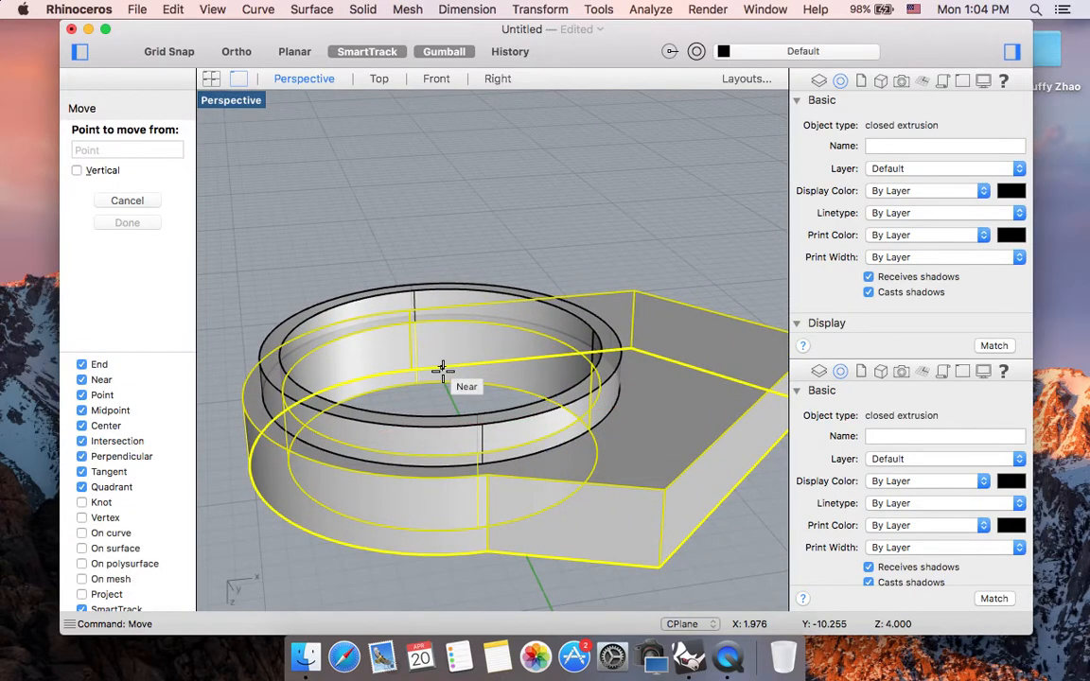
right_click_drag(443, 370, 443, 416)
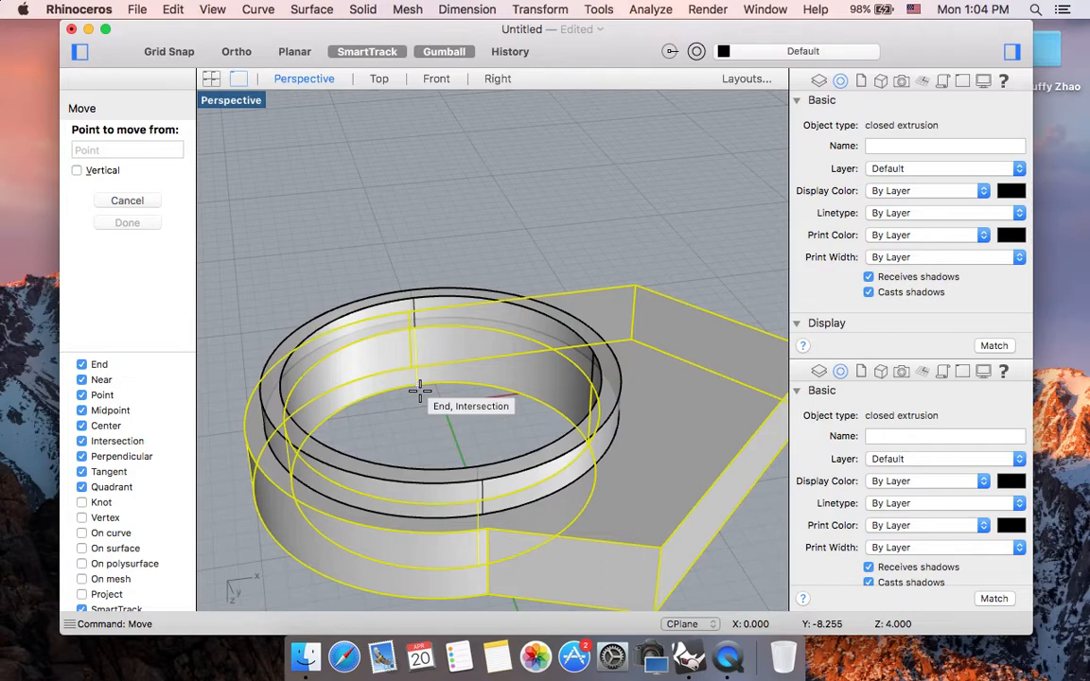
left_click(420, 389)
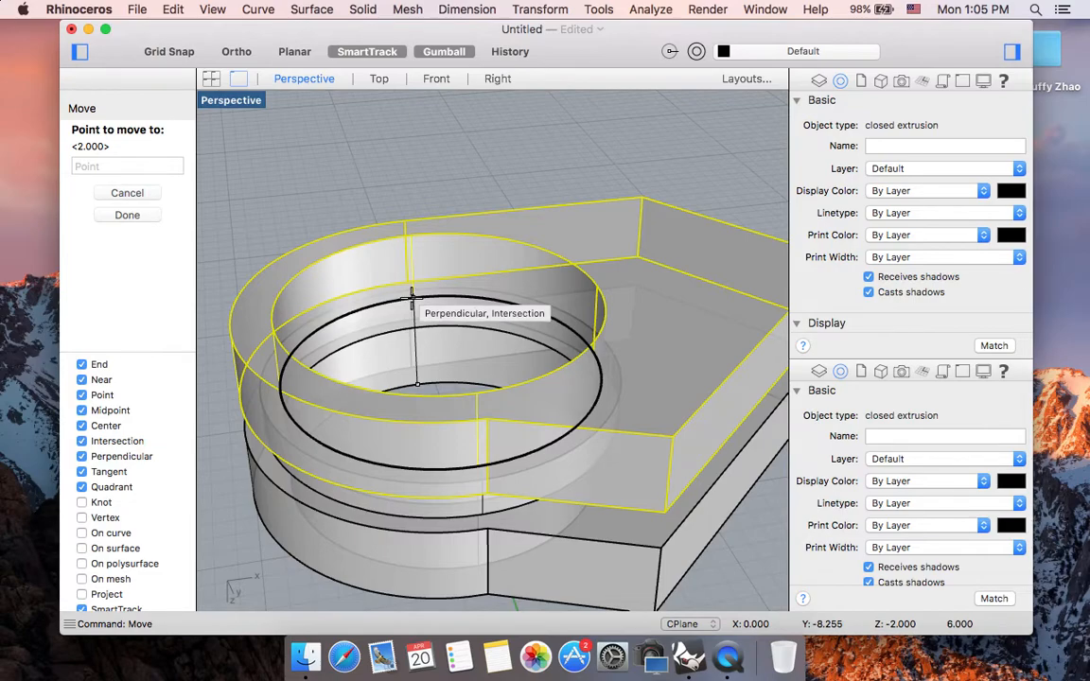
left_click(412, 299)
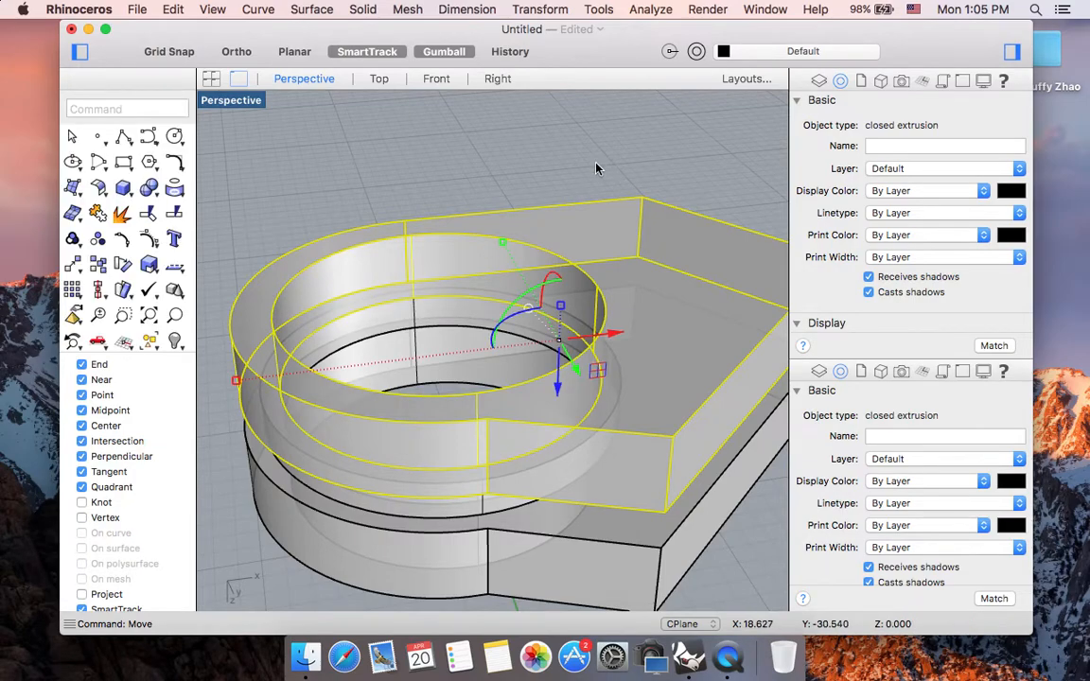
Step: Examine the two stacked ring bodies and the band between them from the side, from above and from below
left_click(596, 169)
scroll(609, 396, "down", 5)
scroll(609, 397, "down", 4)
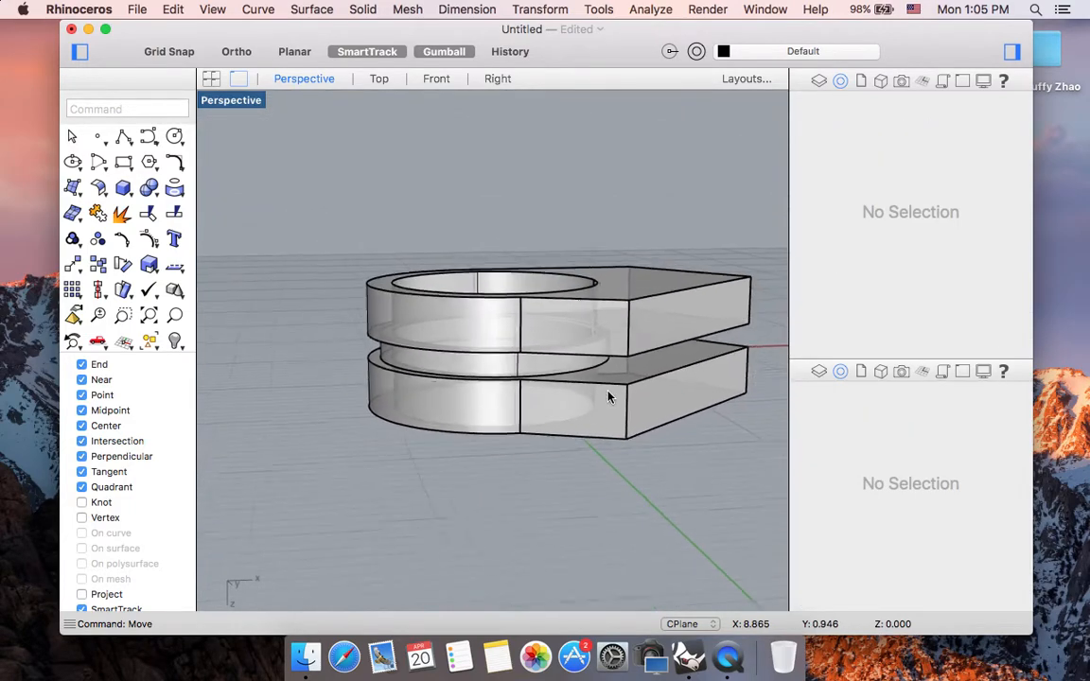
scroll(609, 397, "down", 3)
scroll(609, 397, "down", 3)
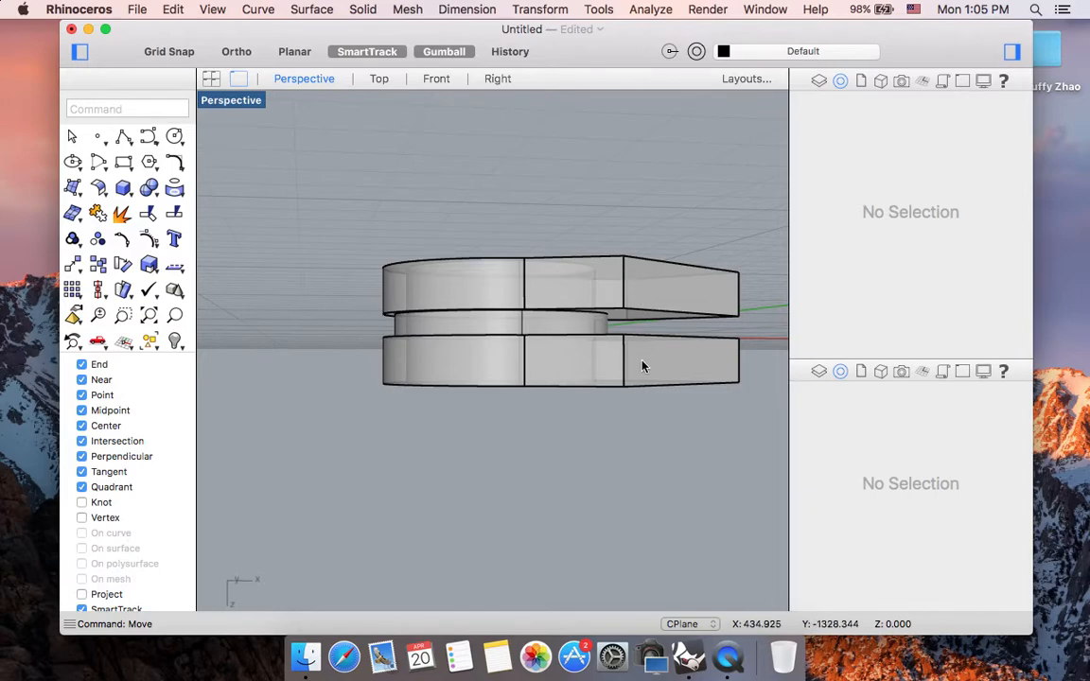
scroll(645, 383, "up", 8)
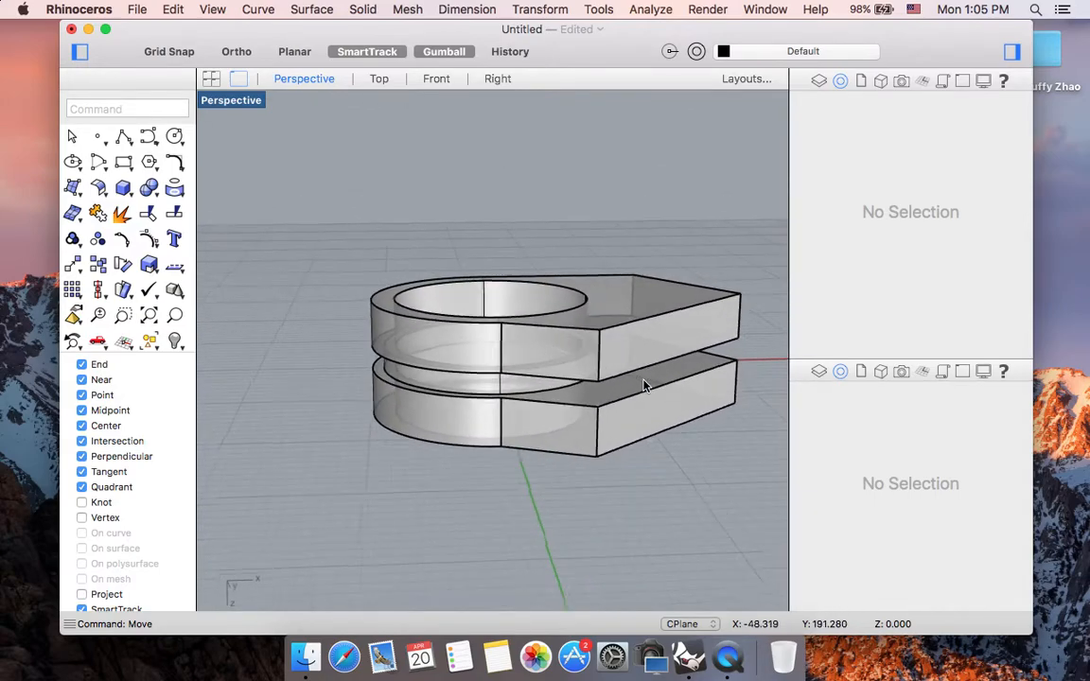
scroll(645, 385, "down", 3)
scroll(644, 385, "up", 10)
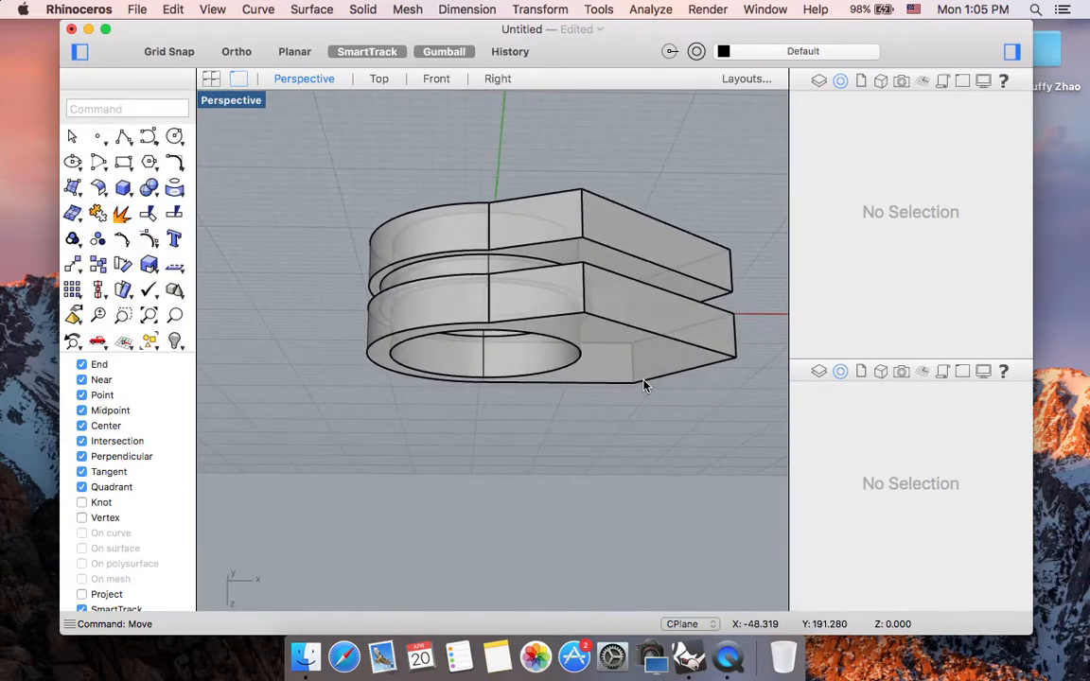
scroll(643, 386, "down", 10)
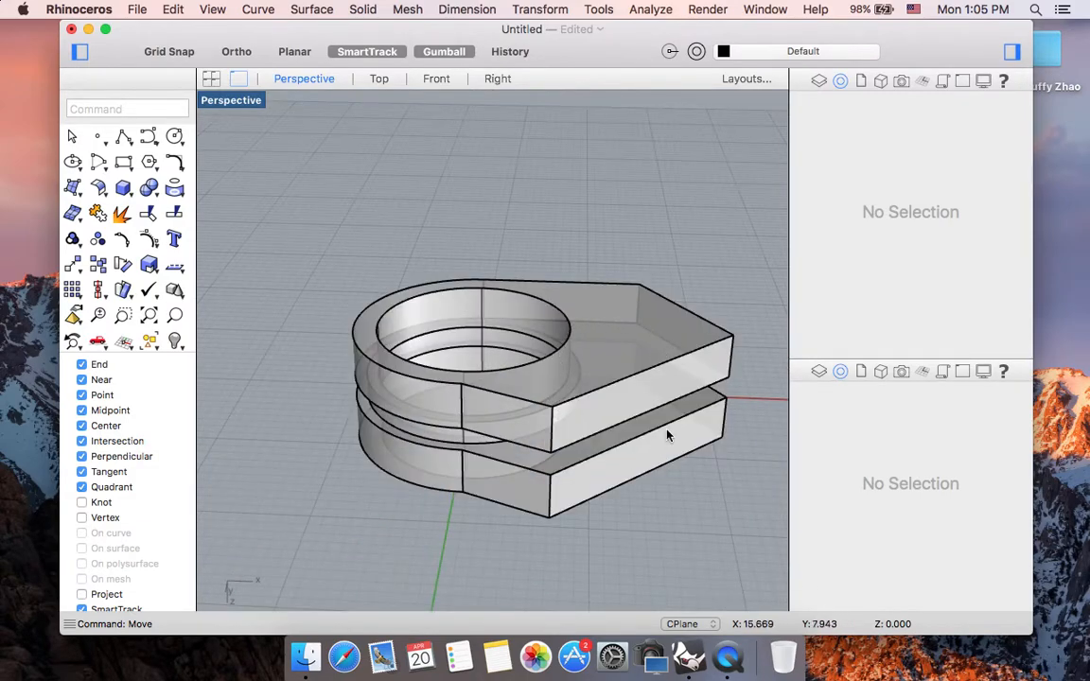
scroll(616, 347, "right", 3, "shift")
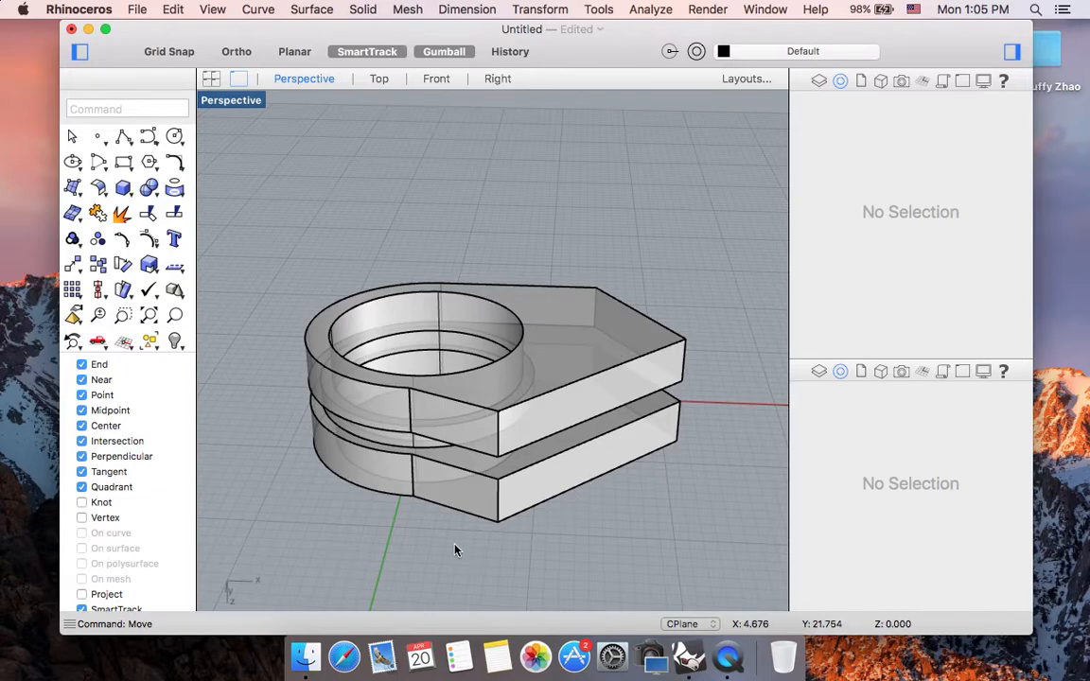
Step: Boolean-union both pointed ring bodies and the circular band, and select the result to check that it is one solid
left_click_drag(454, 547, 381, 407)
left_click(148, 189)
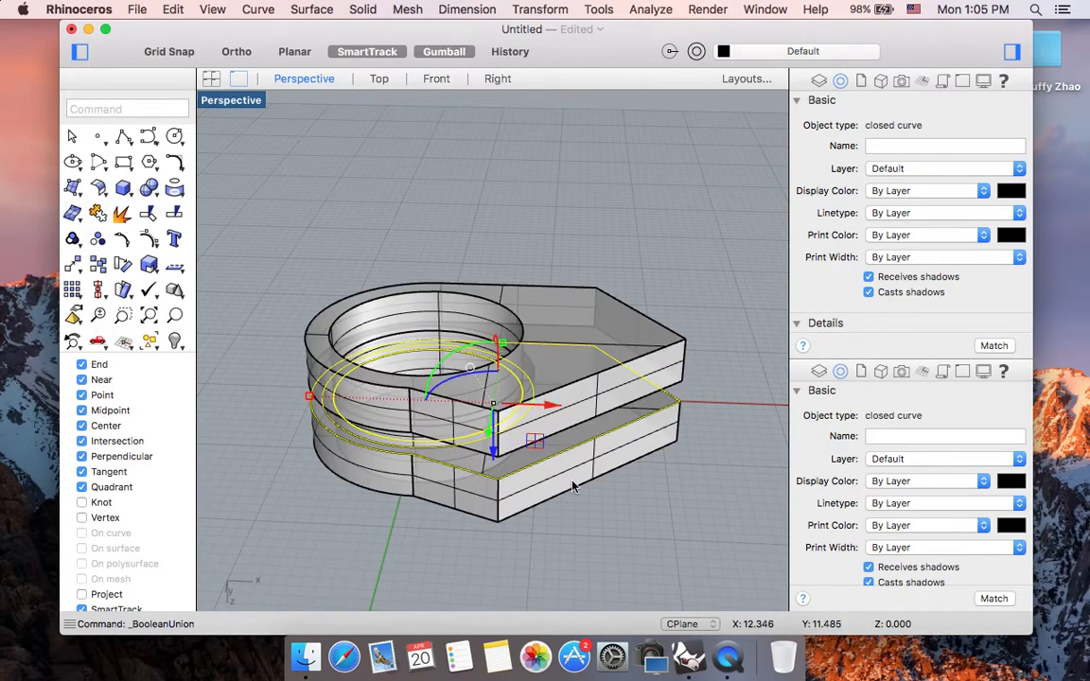
key("Escape")
left_click(584, 327)
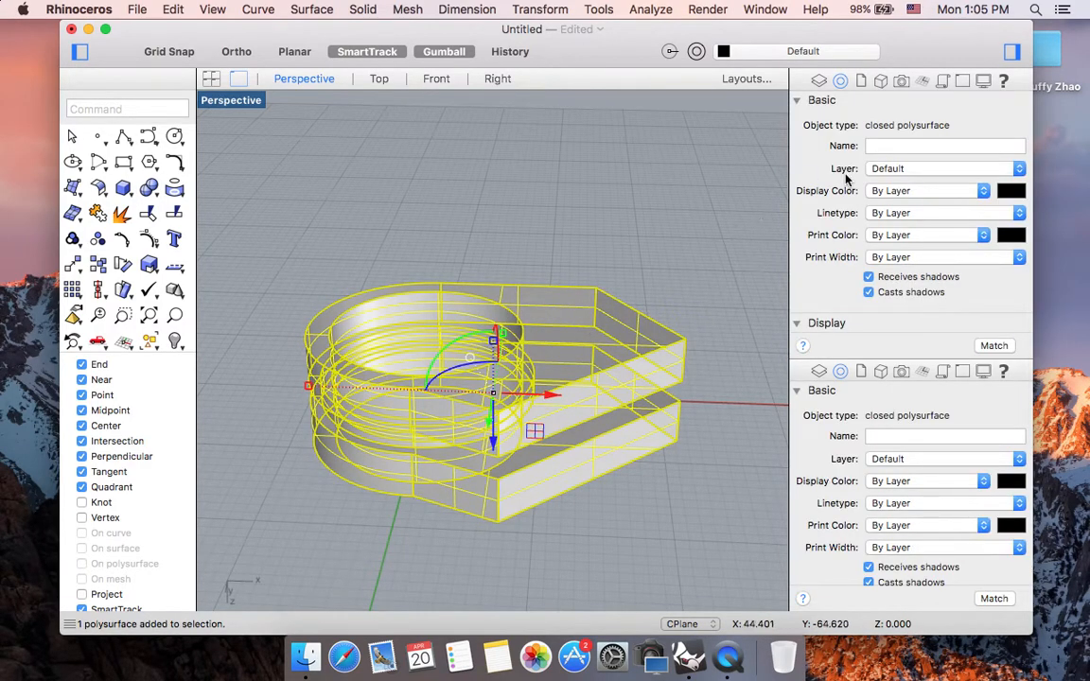
scroll(733, 365, "down", 5)
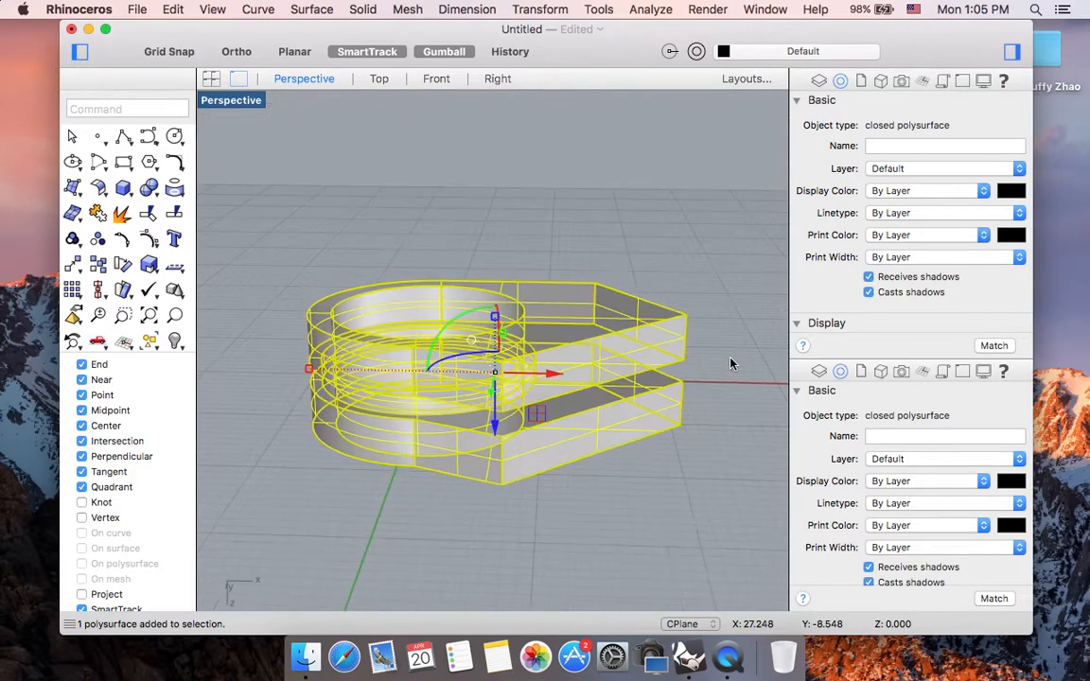
left_click(698, 481)
Step: Rotate the united ring a quarter turn about the green gumball axis so it stands upright with its point facing up
scroll(696, 481, "down", 5)
scroll(697, 481, "up", 10)
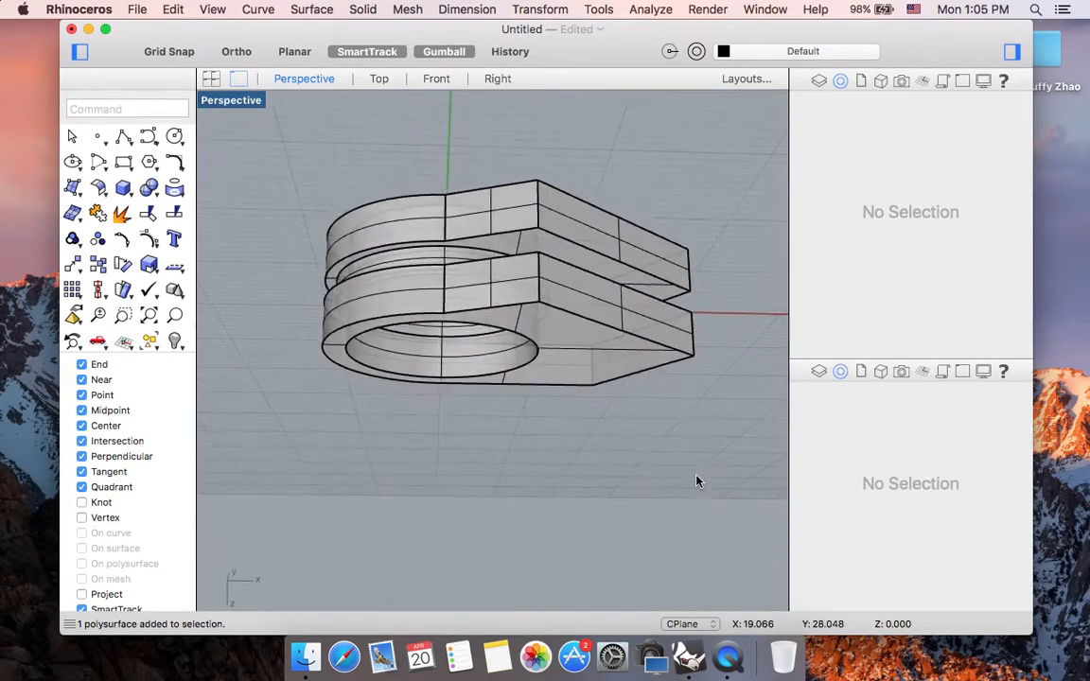
scroll(697, 481, "left", 10)
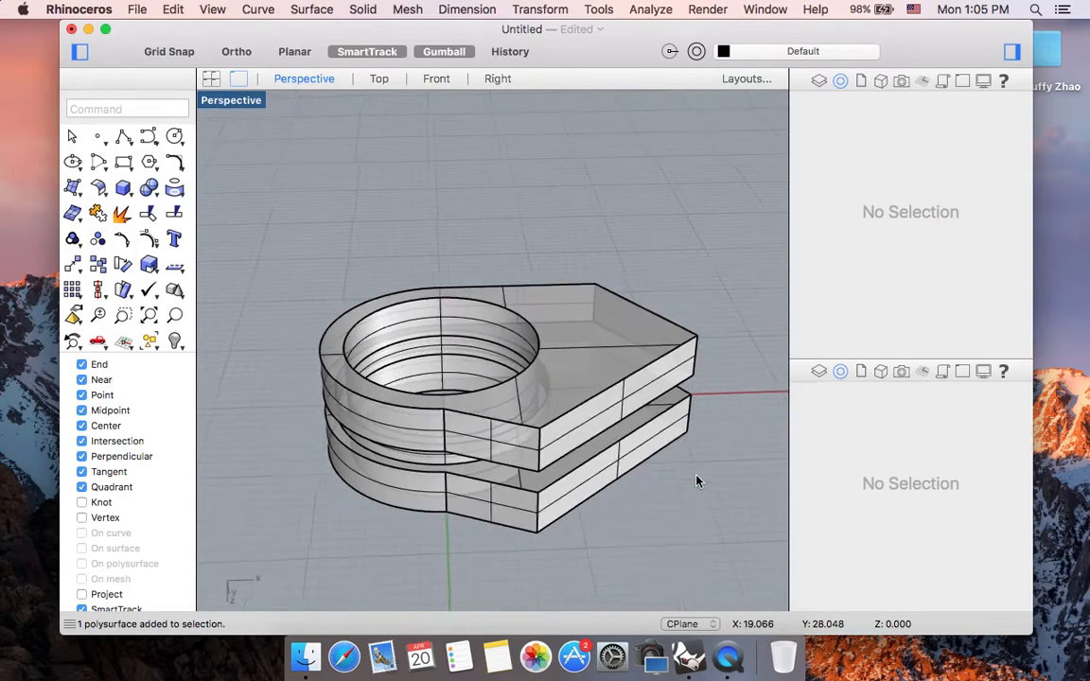
scroll(707, 559, "left", 5)
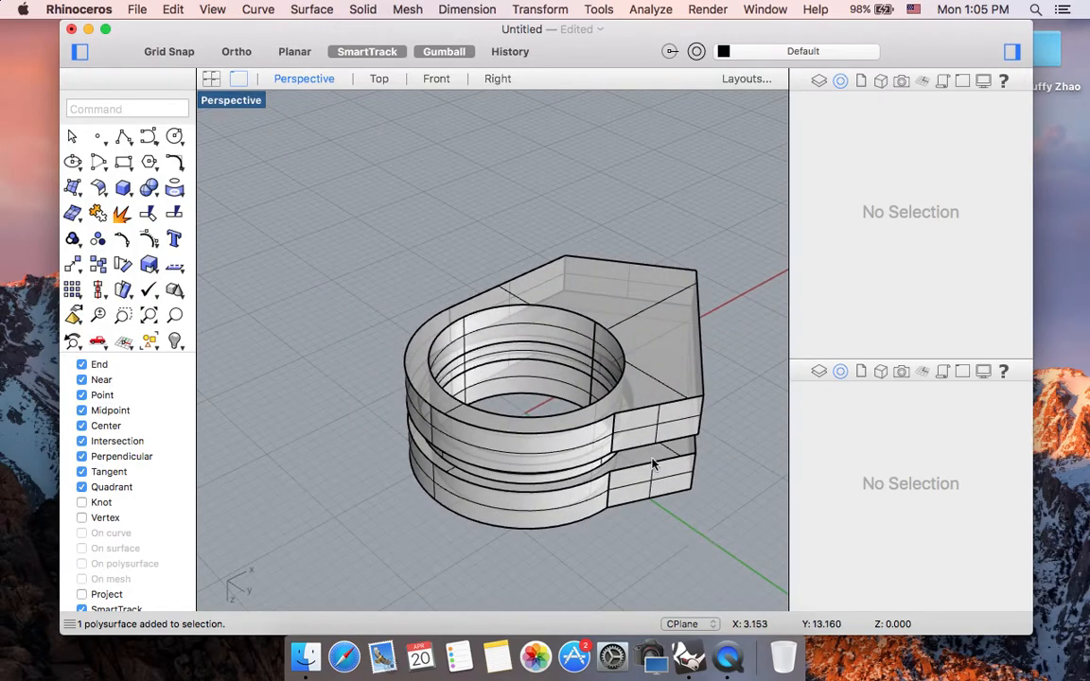
left_click(672, 475)
left_click(685, 509)
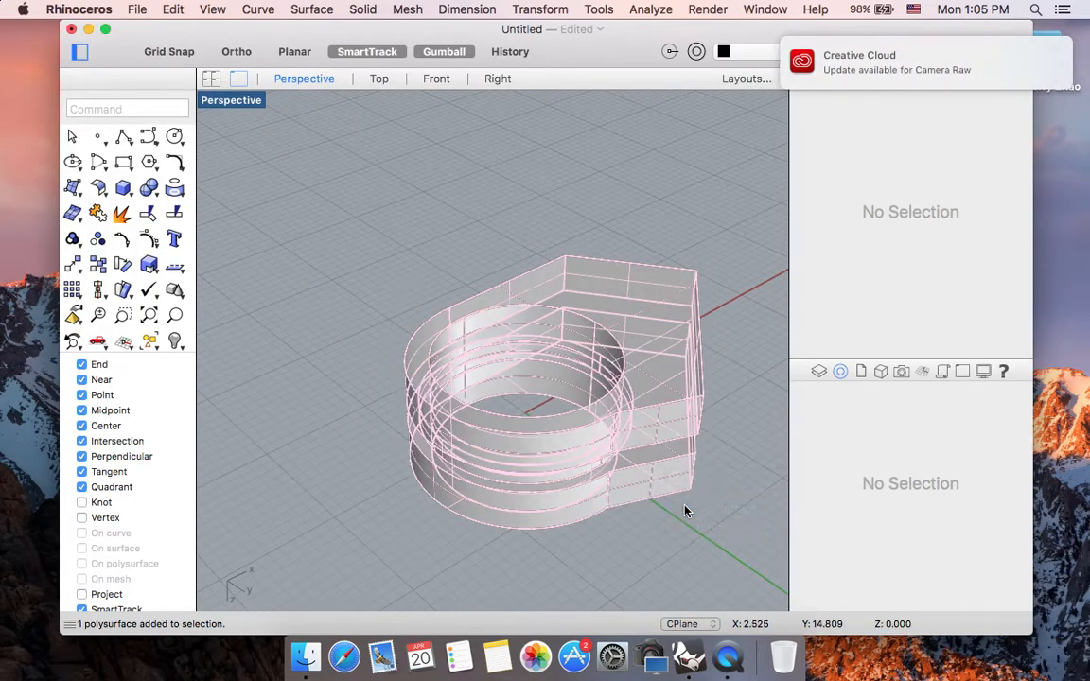
scroll(682, 506, "left", 3)
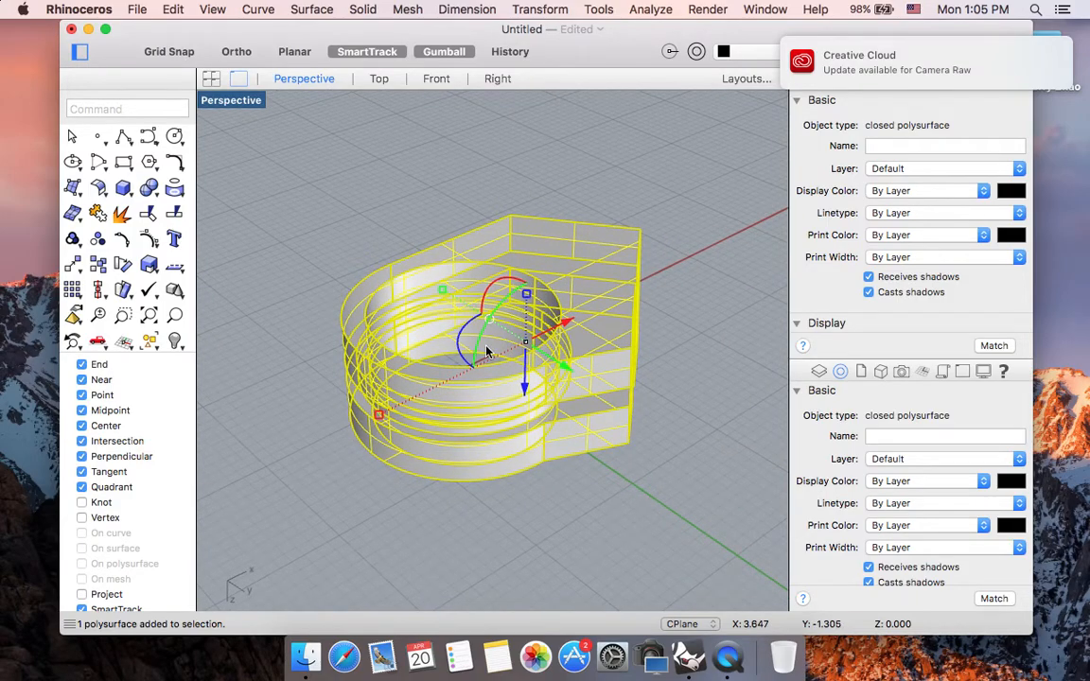
scroll(486, 350, "down", 10)
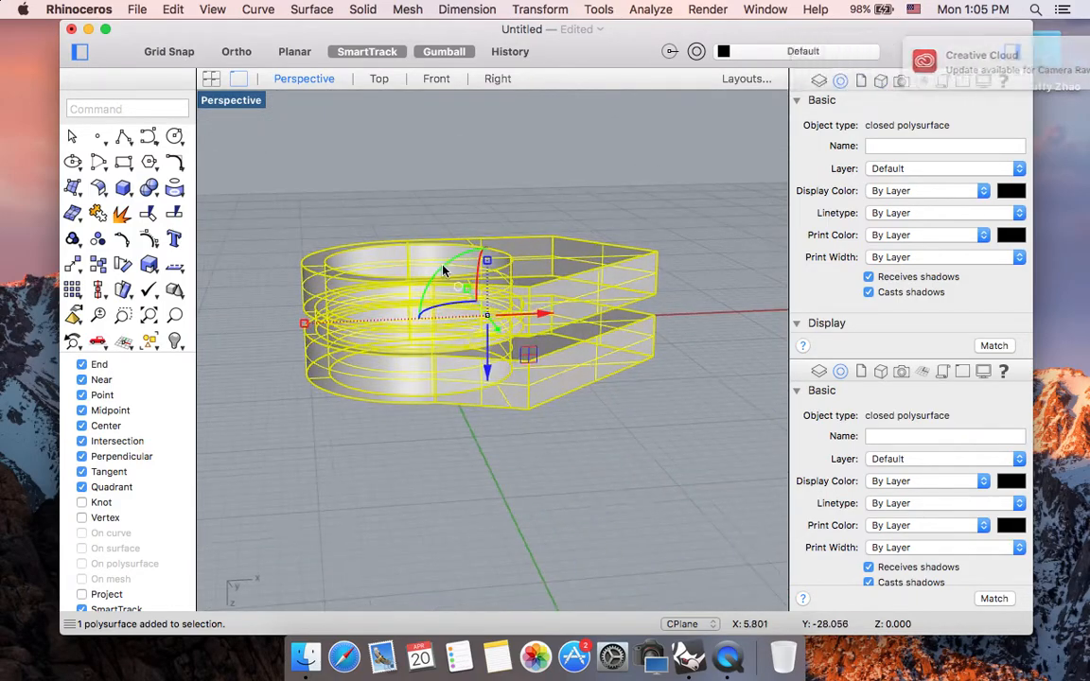
left_click_drag(445, 272, 461, 348)
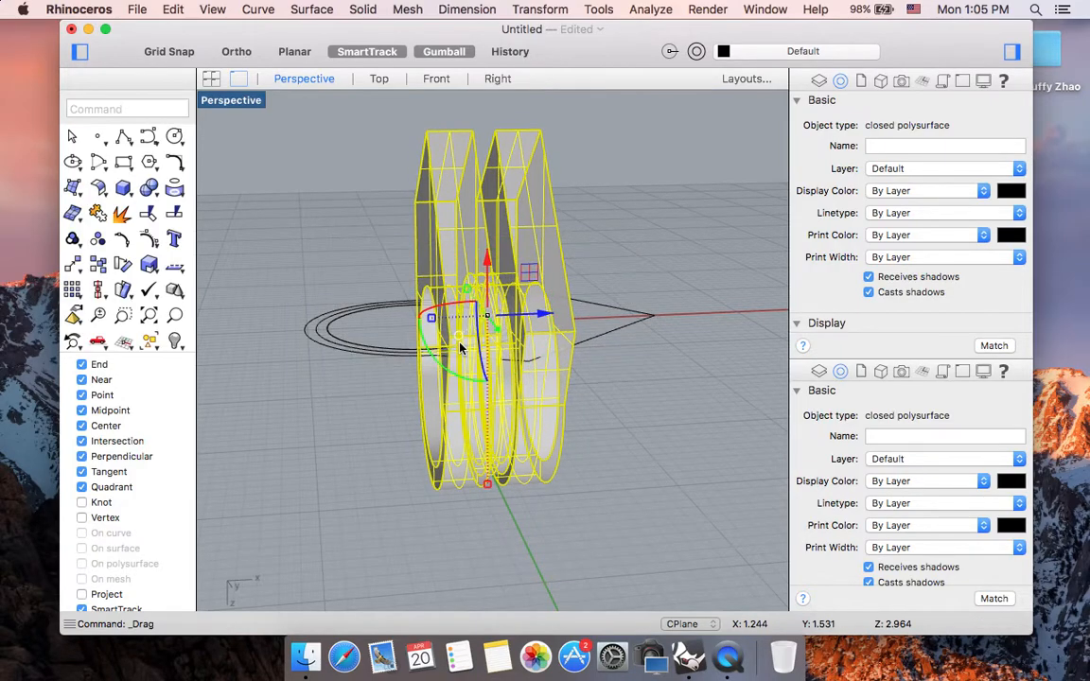
Step: Hide the leftover flat outline curves lying around the base of the upright ring
left_click(644, 389)
scroll(645, 390, "left", 10)
scroll(646, 390, "left", 3)
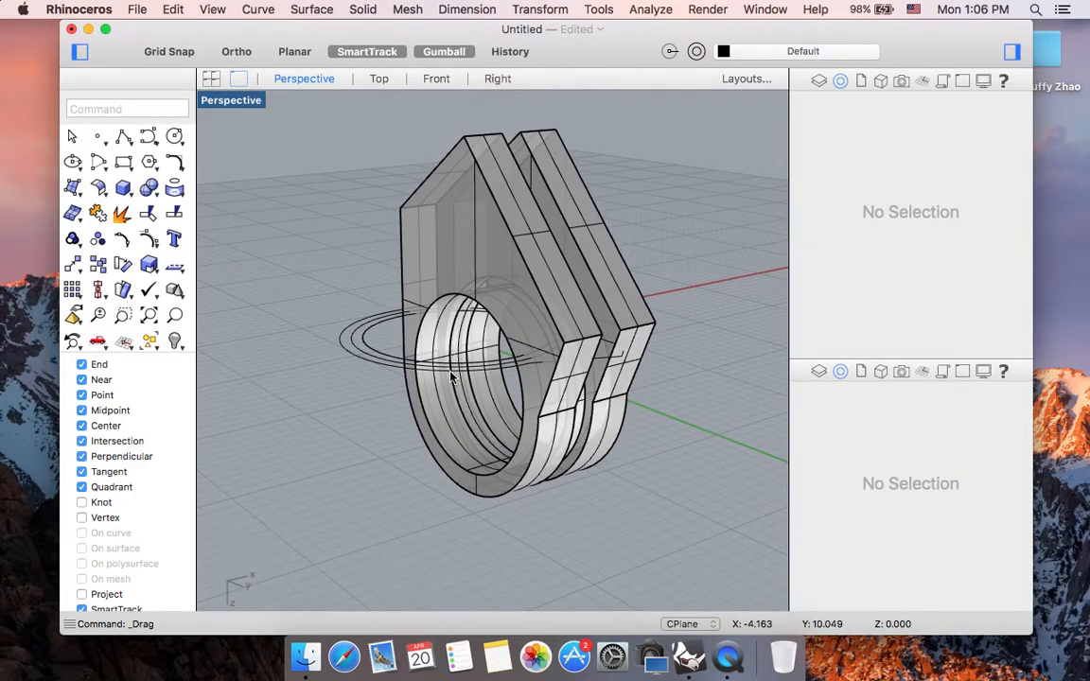
scroll(405, 398, "up", 5)
scroll(404, 396, "left", 5)
left_click_drag(405, 442, 346, 384)
type("hide")
key("Return")
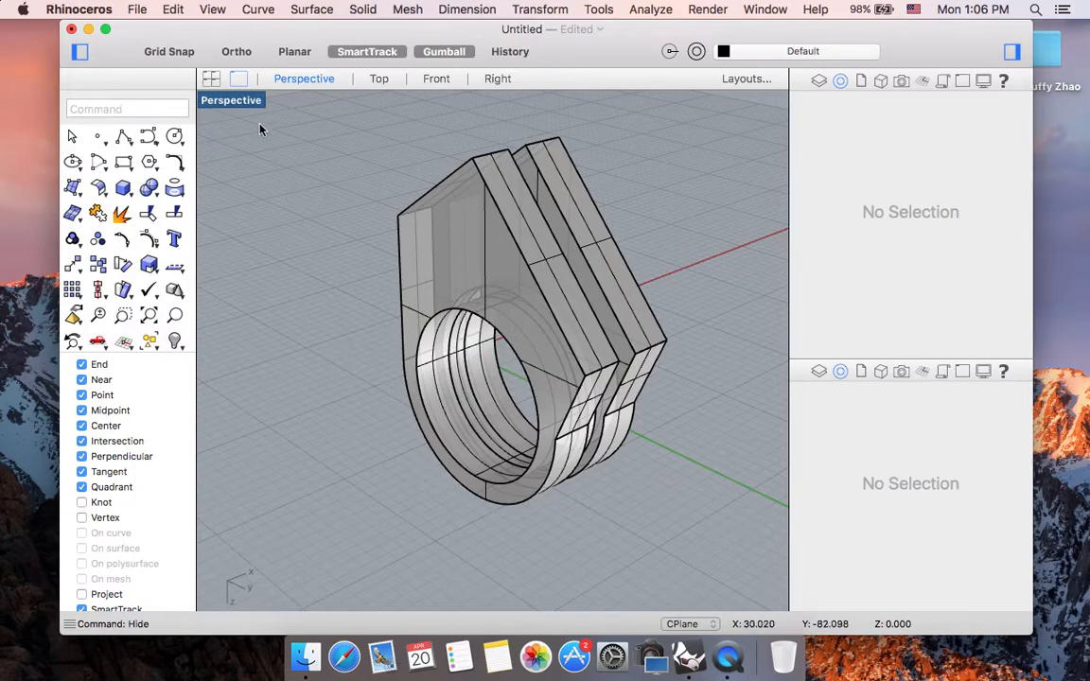
Step: Examine the upright ring from several sides in Rendered display mode, and return the perspective view to Ghosted
left_click(233, 101)
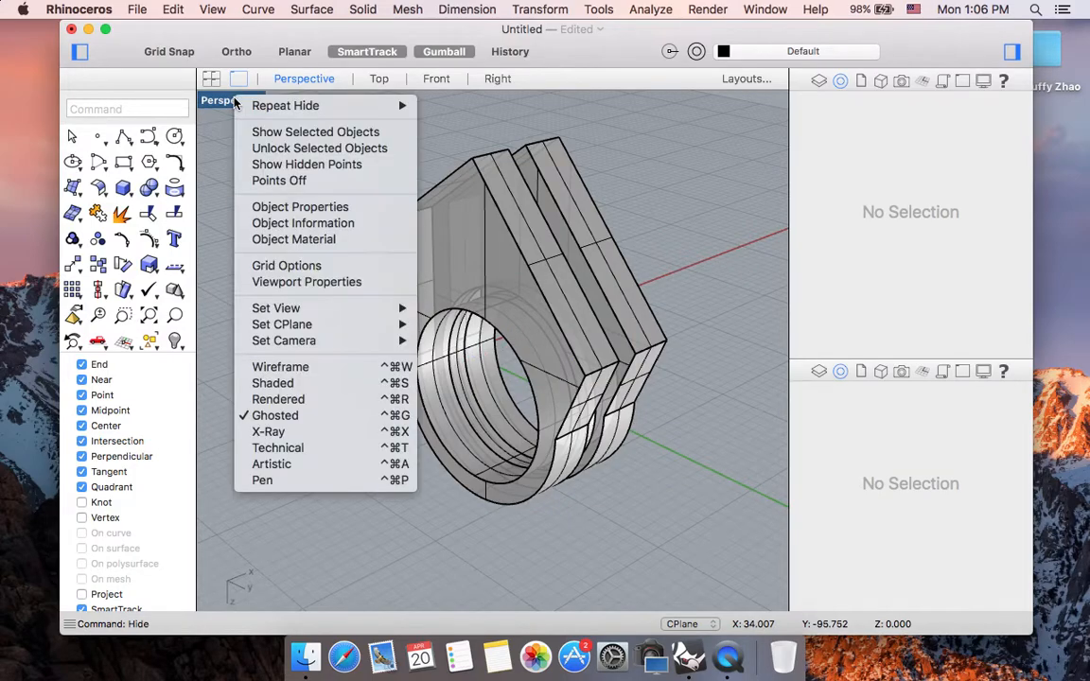
left_click(284, 399)
scroll(575, 386, "right", 10)
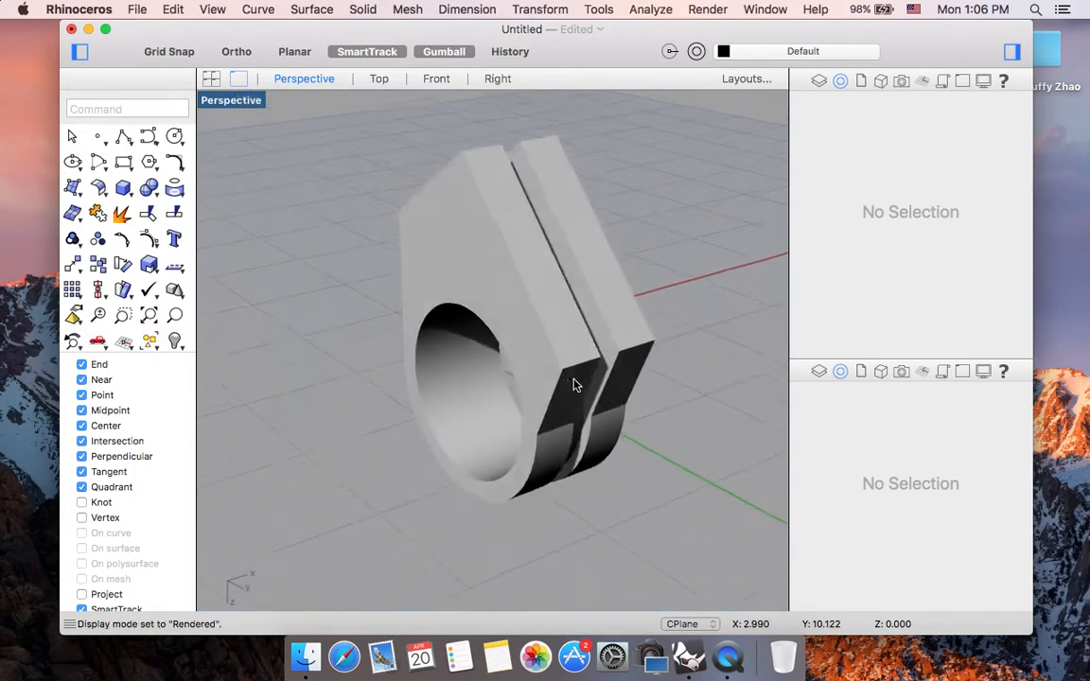
scroll(575, 385, "right", 10)
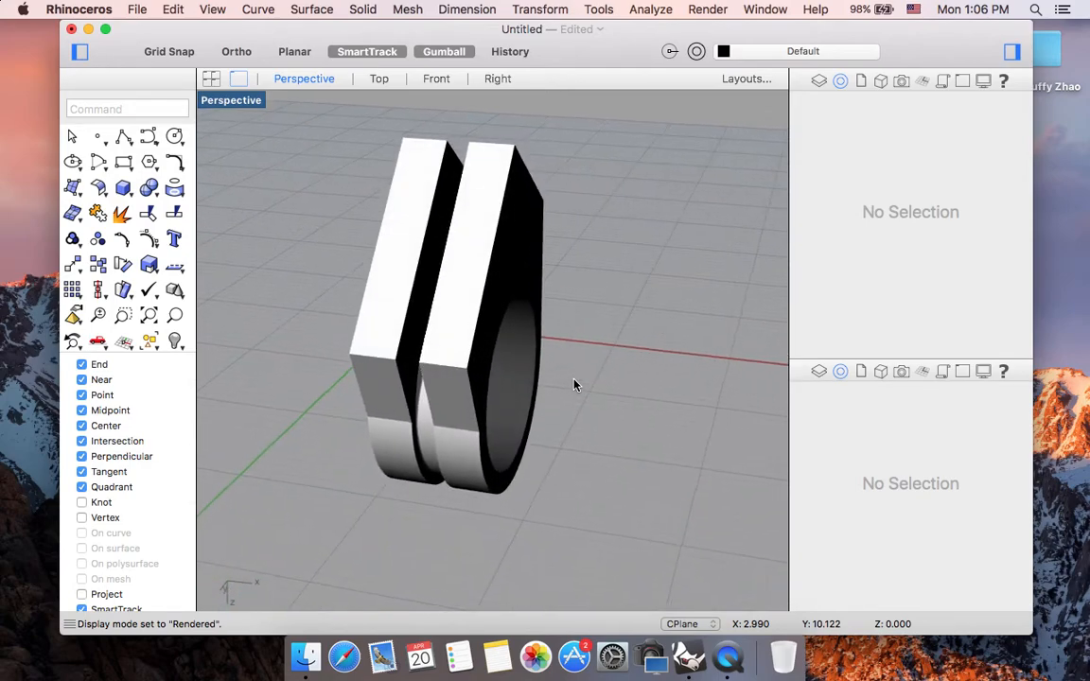
scroll(575, 385, "right", 10)
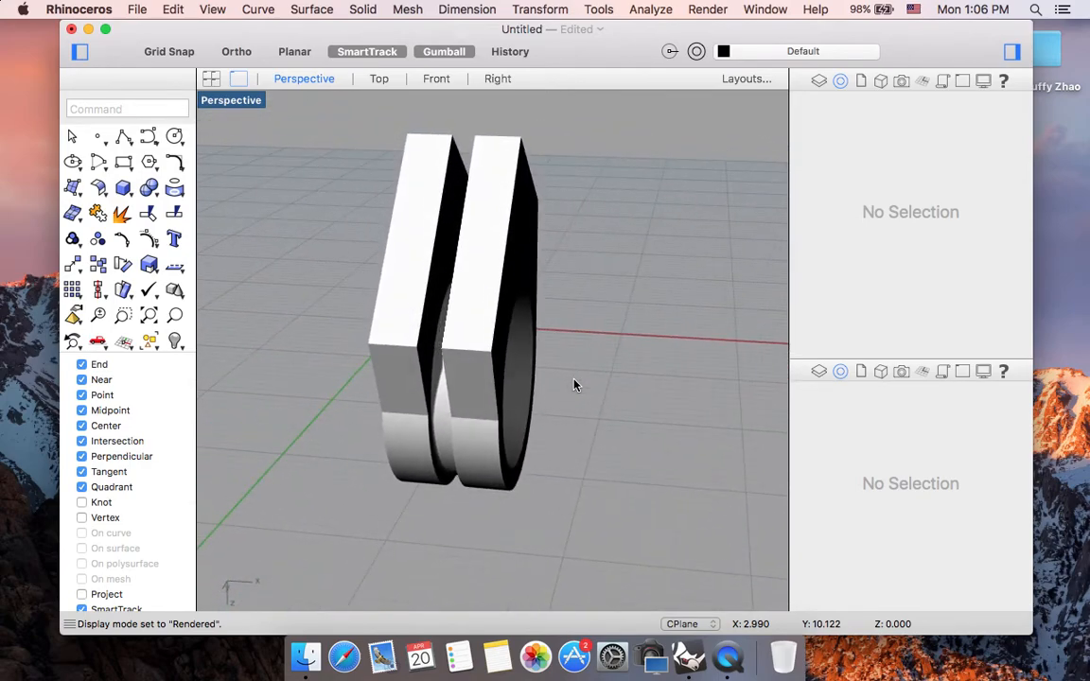
scroll(575, 385, "right", 10)
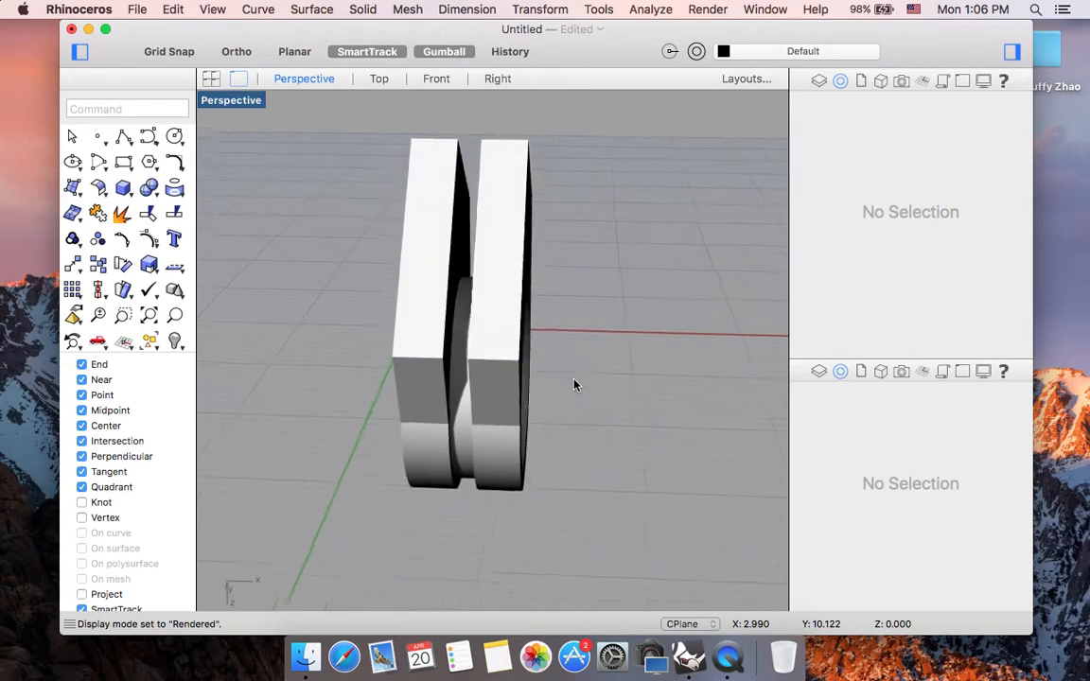
scroll(575, 385, "right", 5)
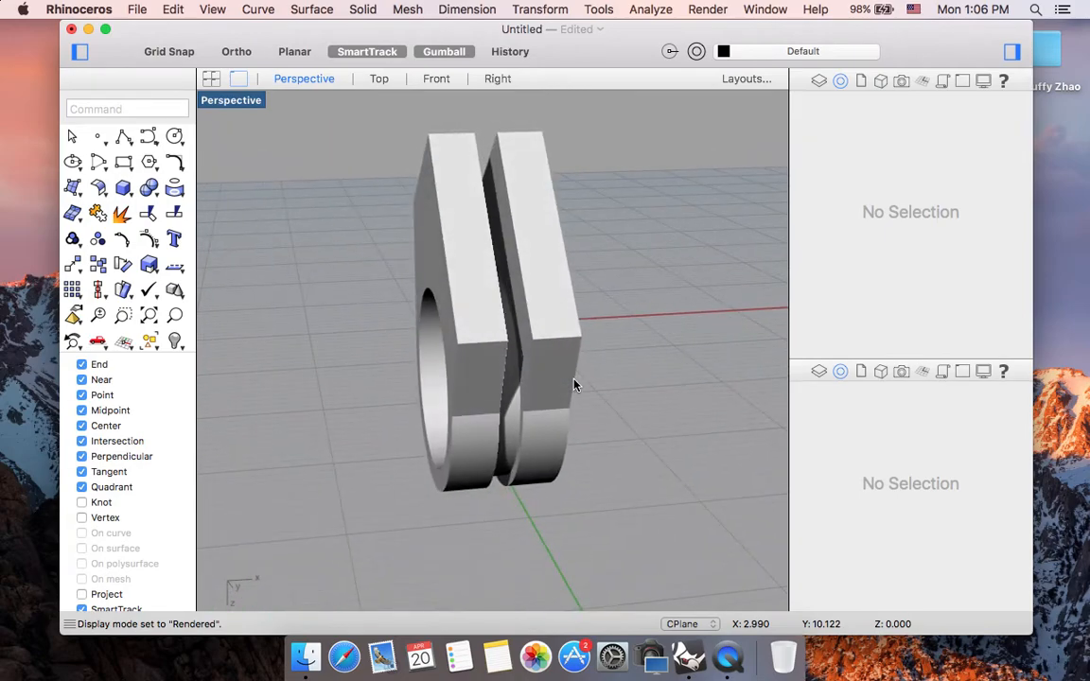
scroll(482, 277, "right", 5)
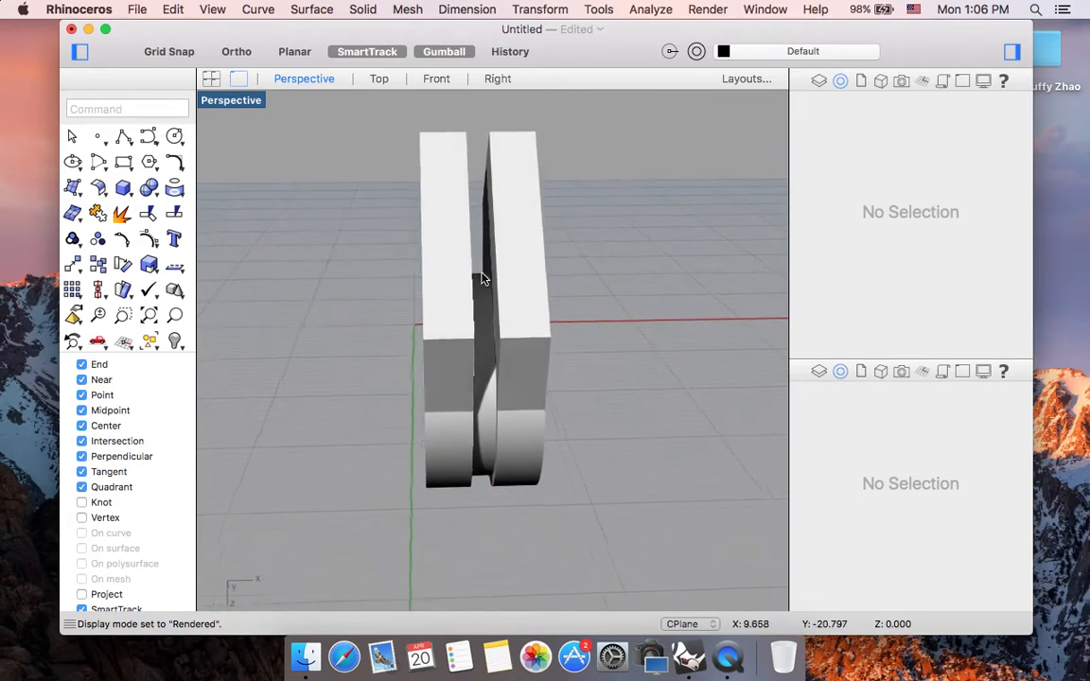
scroll(482, 276, "right", 8)
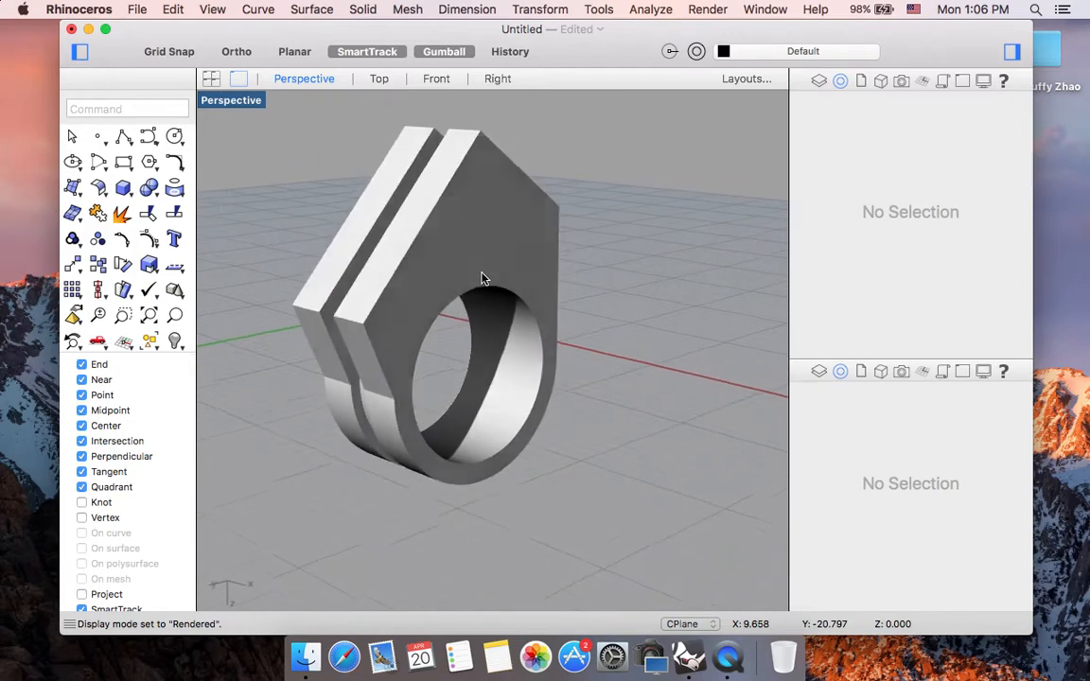
left_click(202, 94)
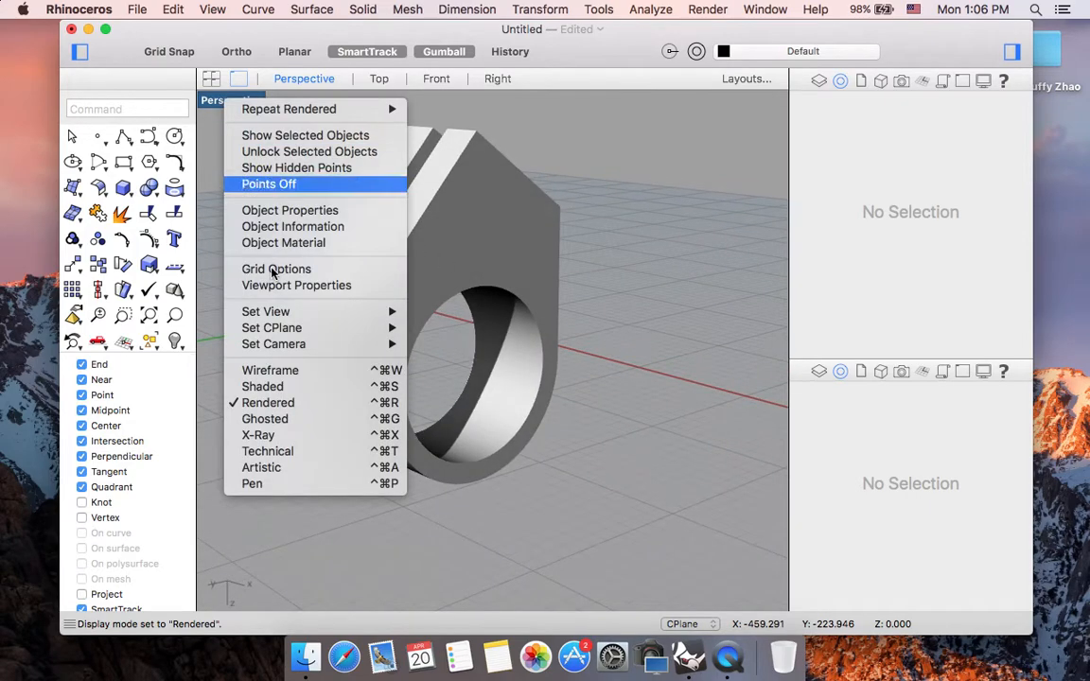
left_click(303, 420)
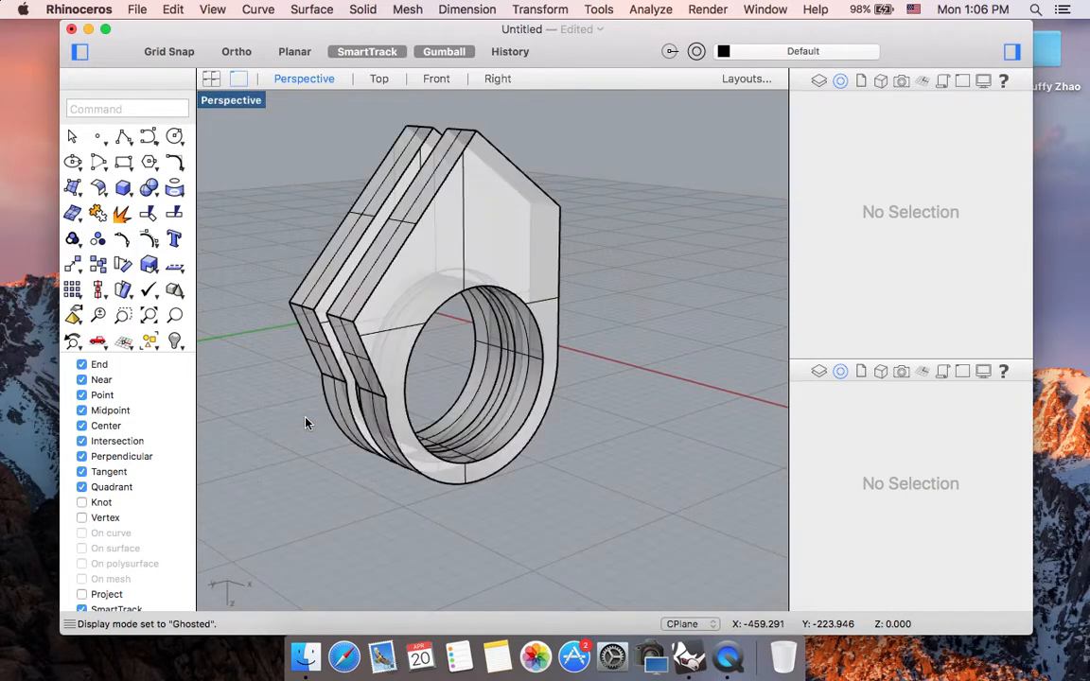
Step: Undo the hiding of the outline curves, the upright rotation and the Boolean union of the ring
key("super+z")
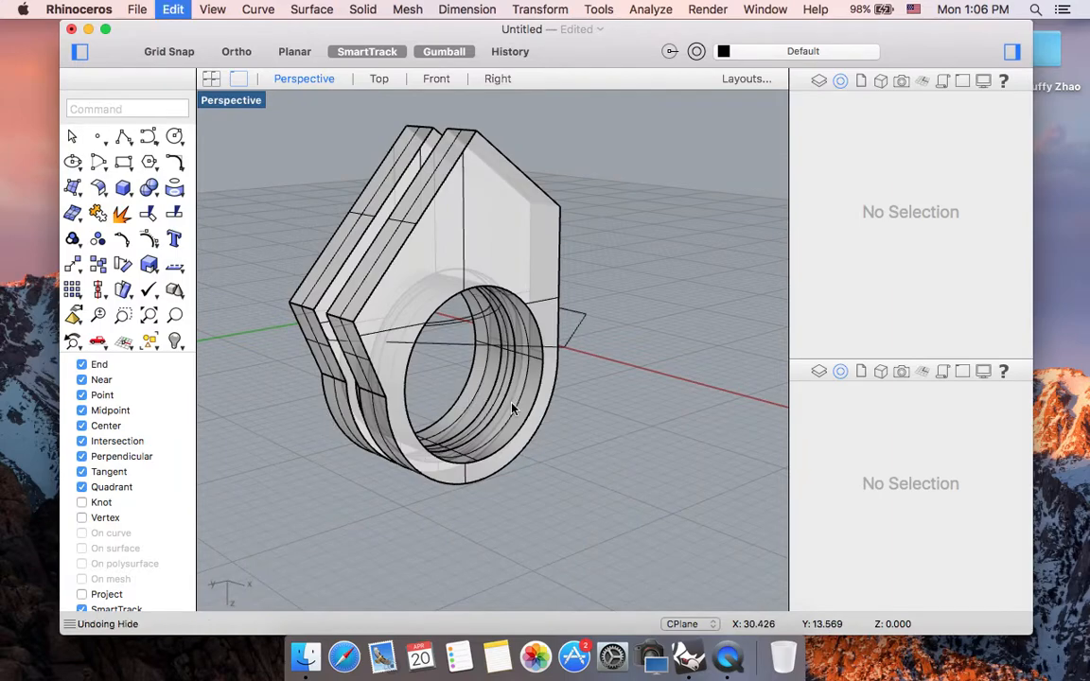
key("super+z")
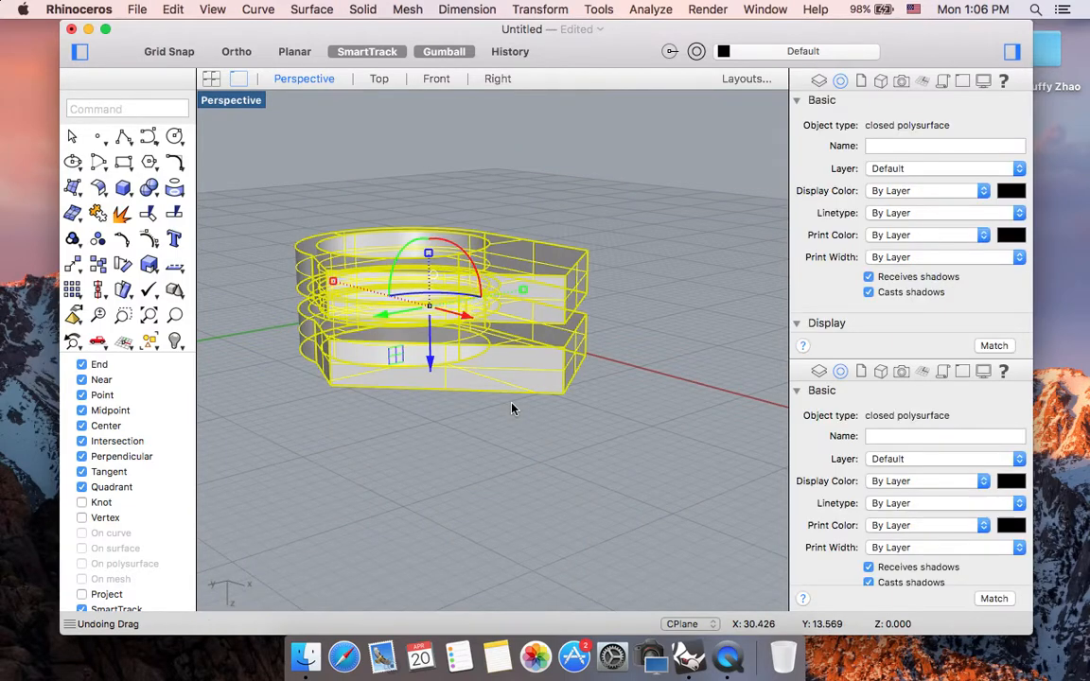
key("super+z")
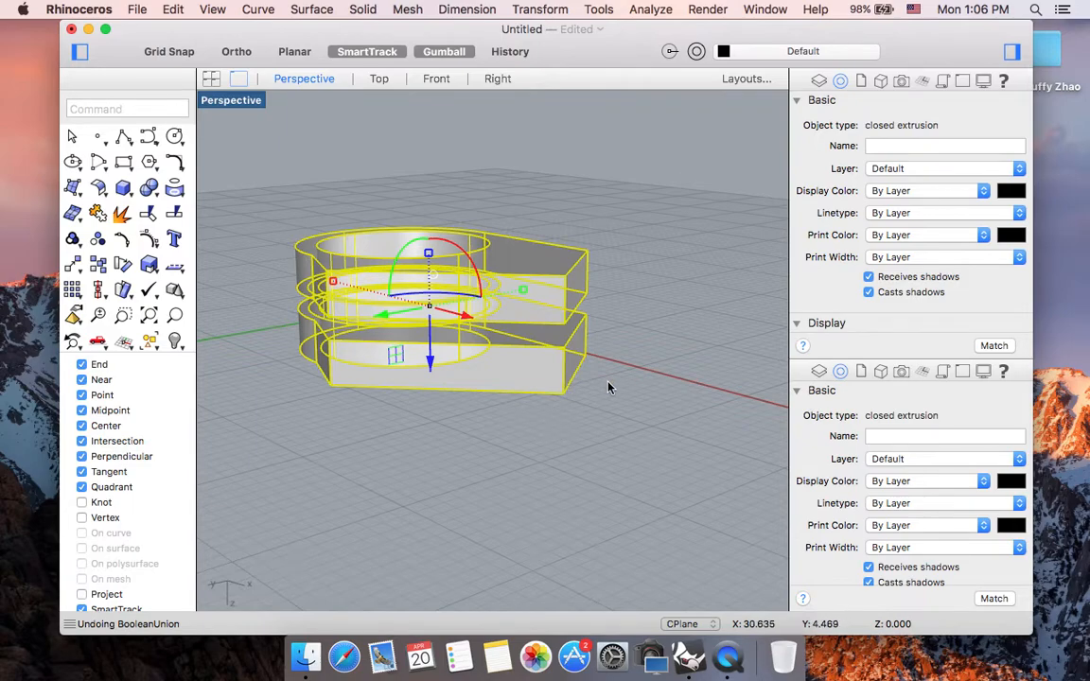
Step: Delete the upper pointed ring body, keeping the lower ring body and the circular band
key("Escape")
left_click(561, 254)
key("Delete")
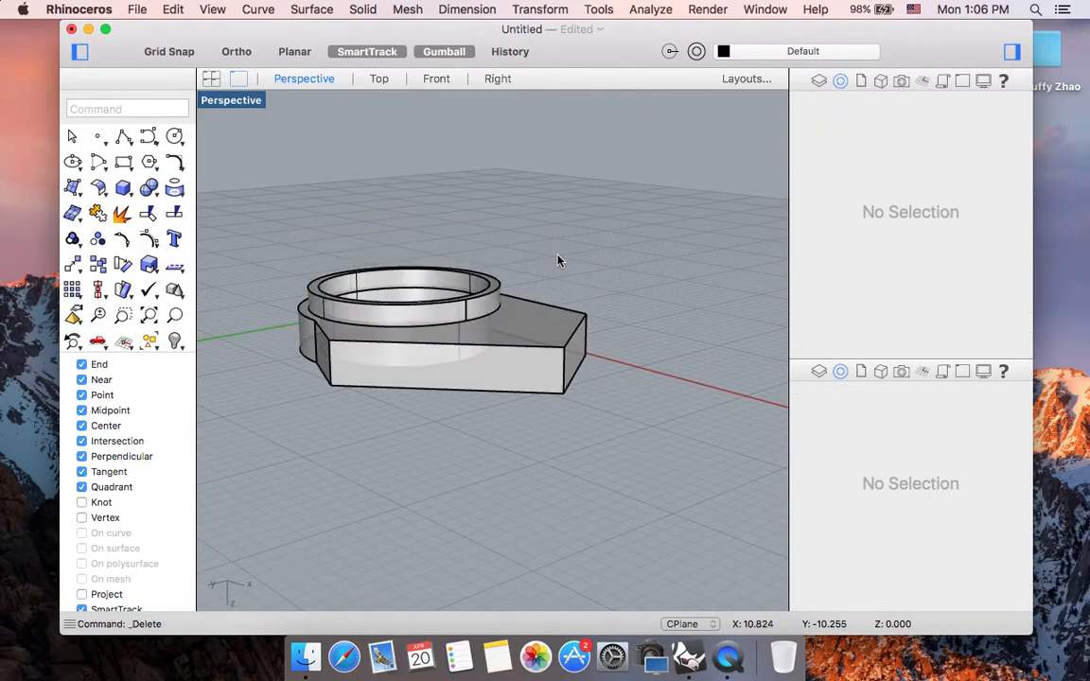
Step: Lower the circular band vertically so that it sinks partly into the pointed ring body
scroll(490, 276, "up", 5)
scroll(489, 275, "left", 10)
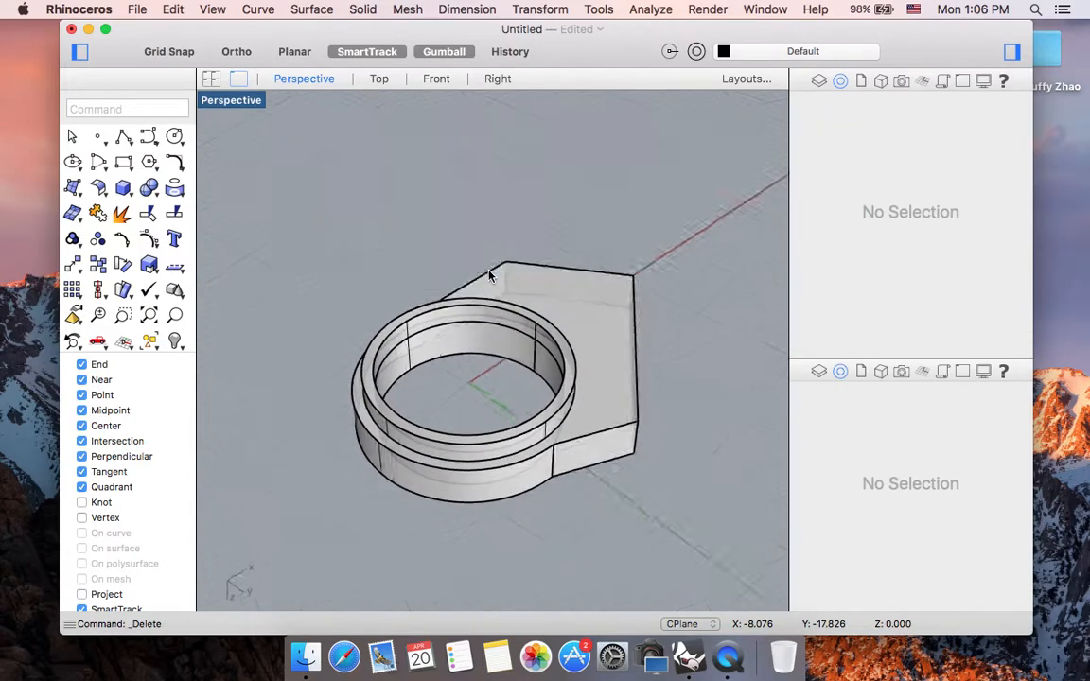
scroll(489, 276, "left", 10)
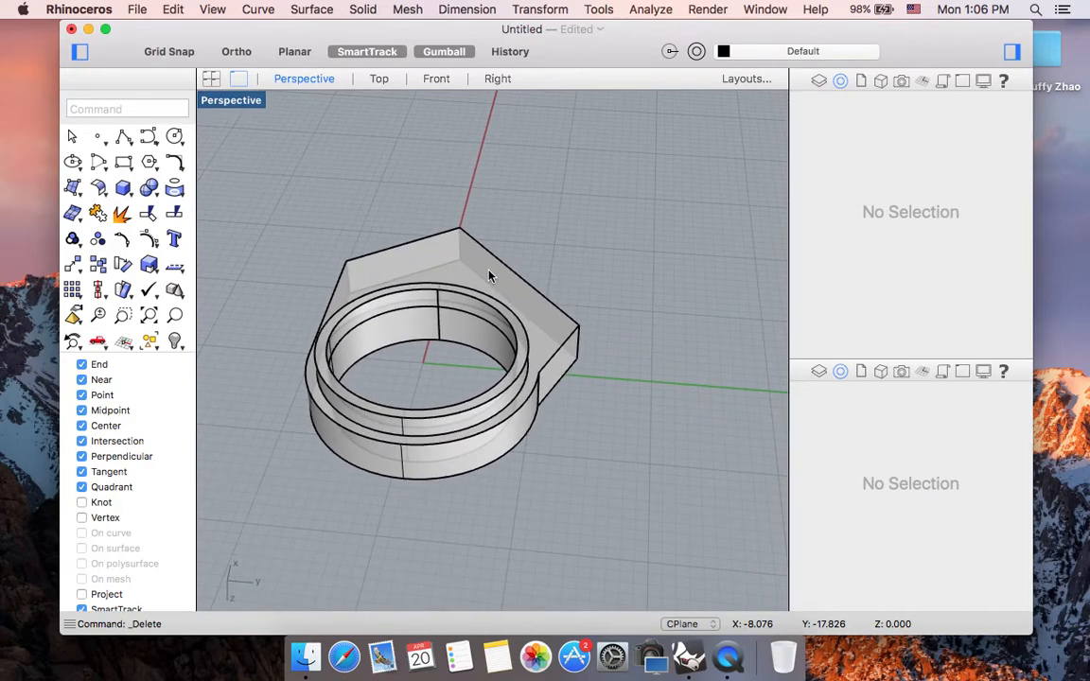
scroll(489, 276, "left", 8)
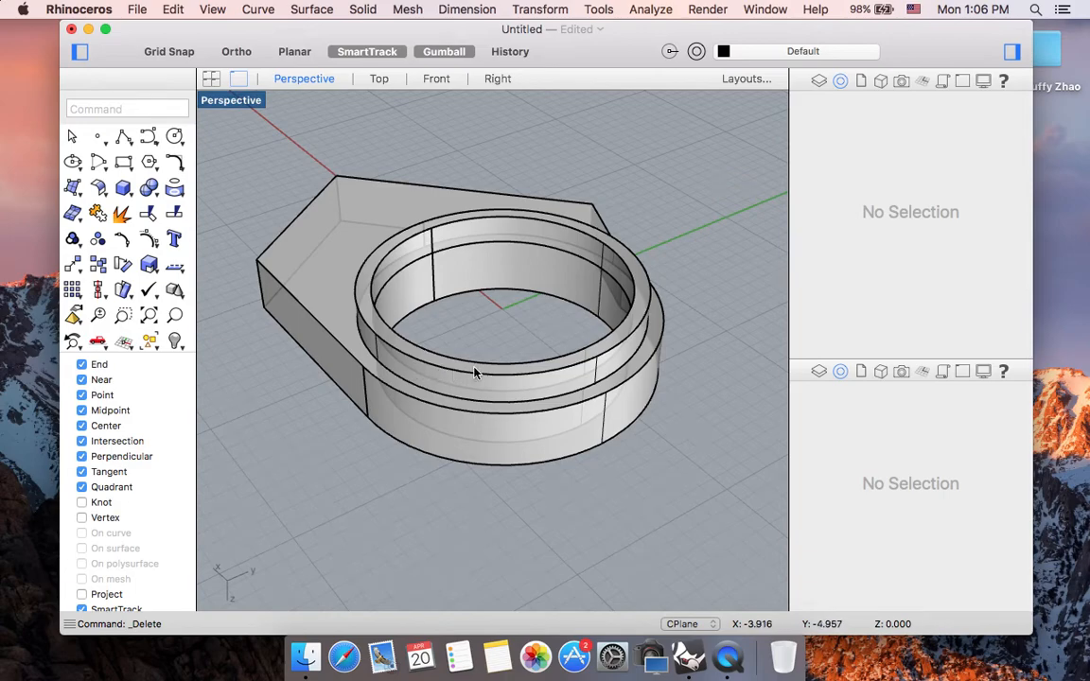
left_click(475, 372)
left_click_drag(503, 346, 506, 363)
left_click(559, 478)
Step: Subtract the circular band from the pointed ring body with BooleanDifference, with Delete Input enabled
scroll(533, 364, "up", 5)
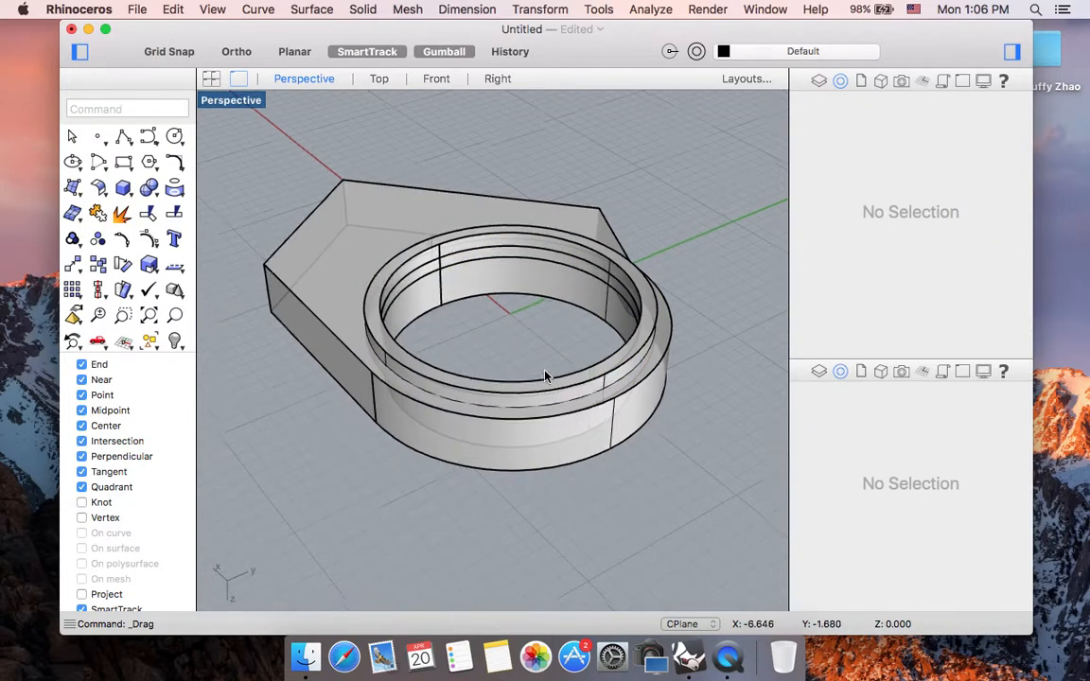
scroll(533, 364, "right", 2)
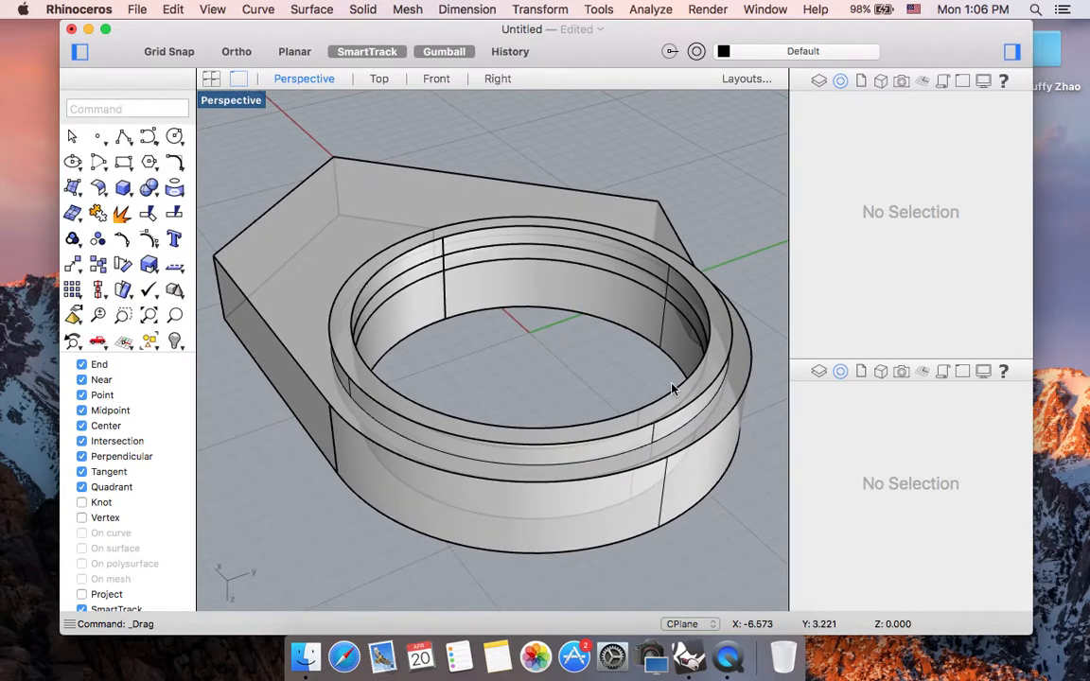
type("BooleanDifference")
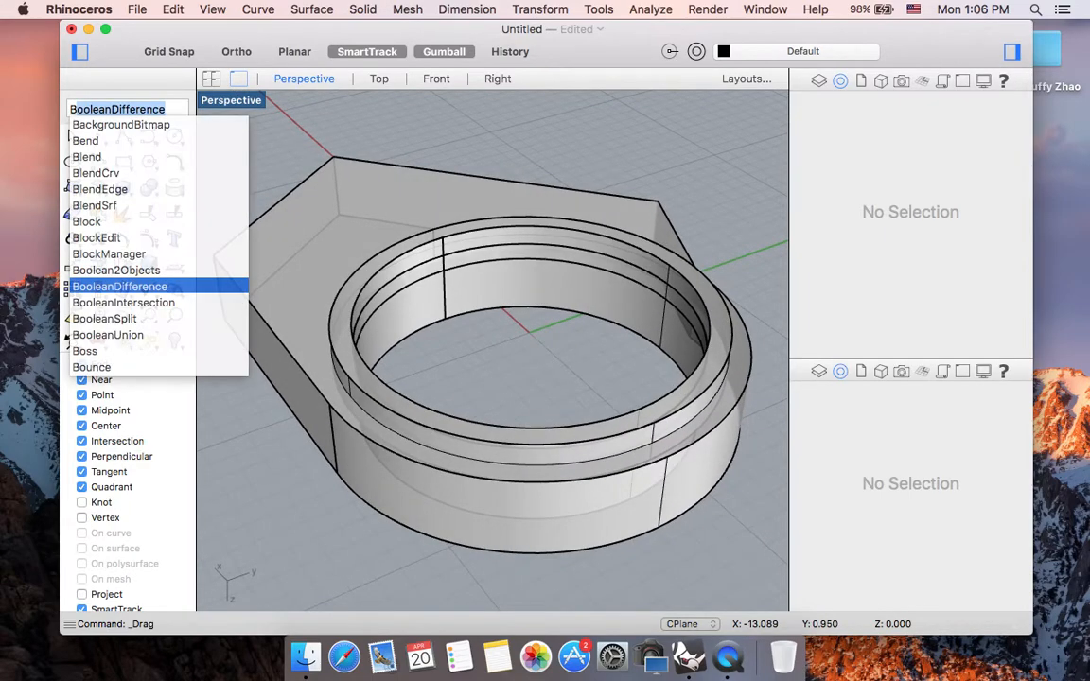
key("Return")
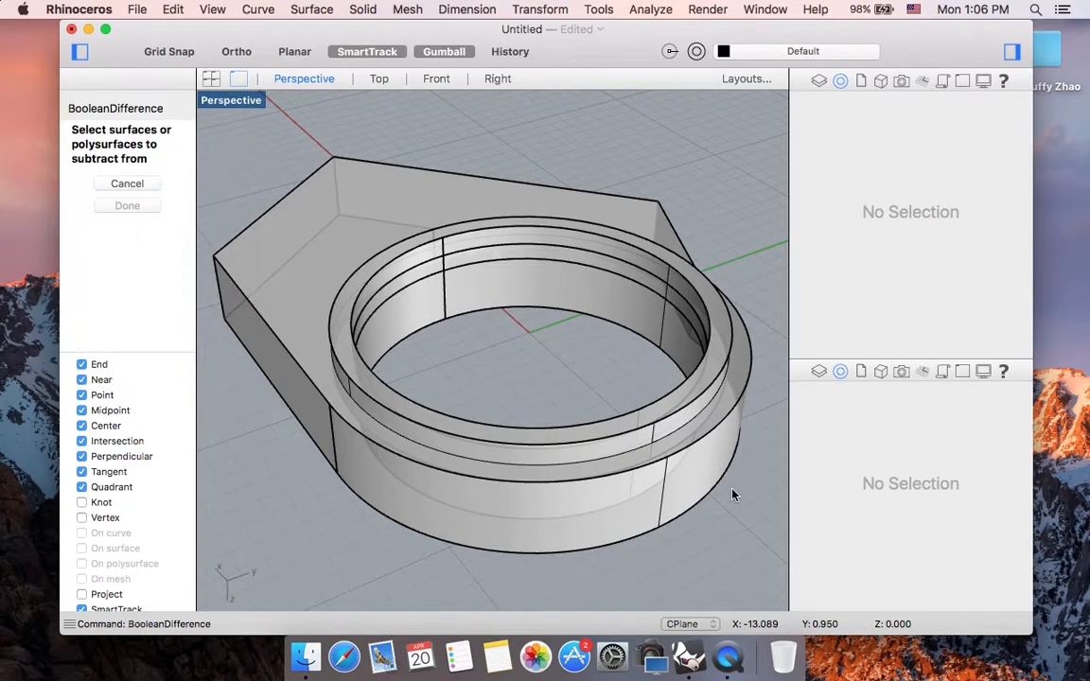
left_click(690, 505)
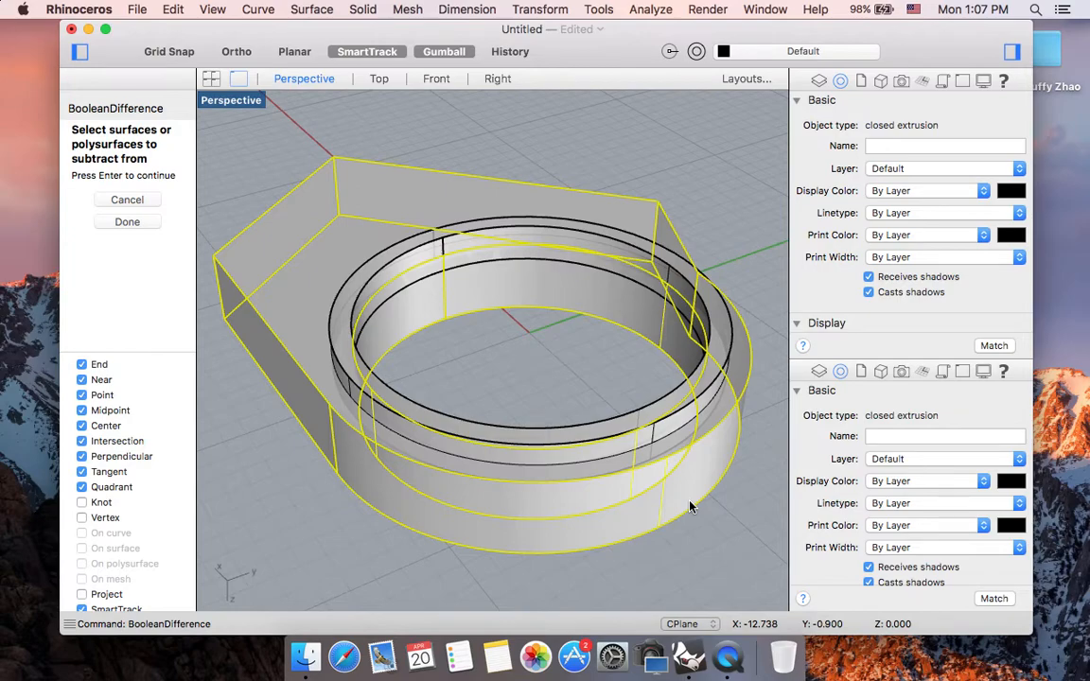
key("Return")
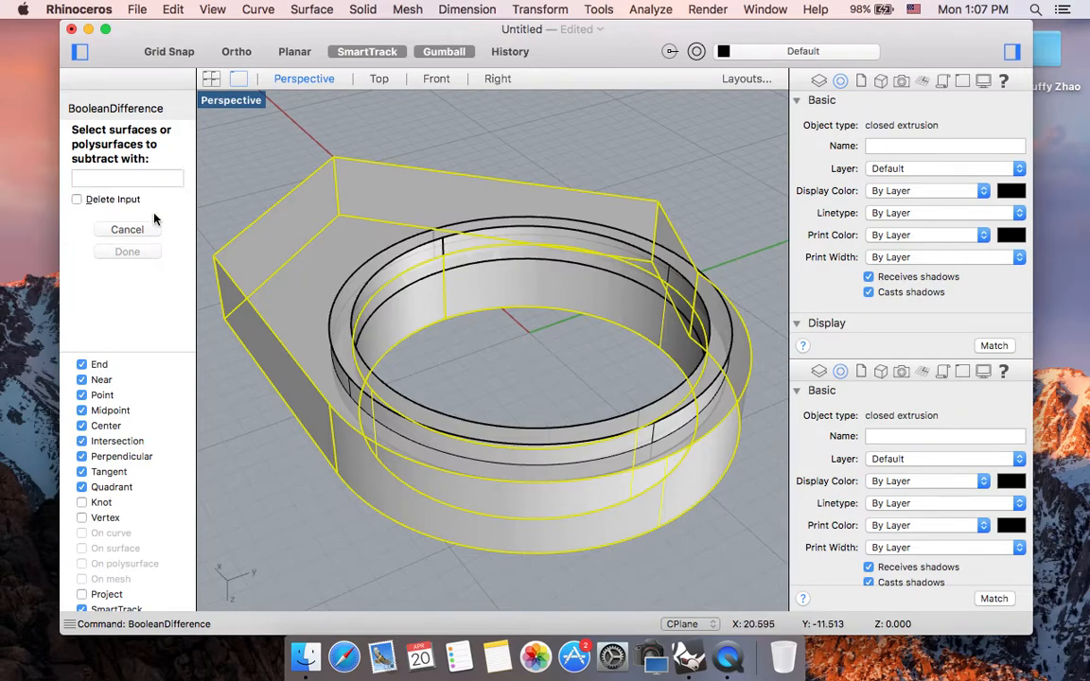
left_click(77, 200)
scroll(586, 231, "up", 10)
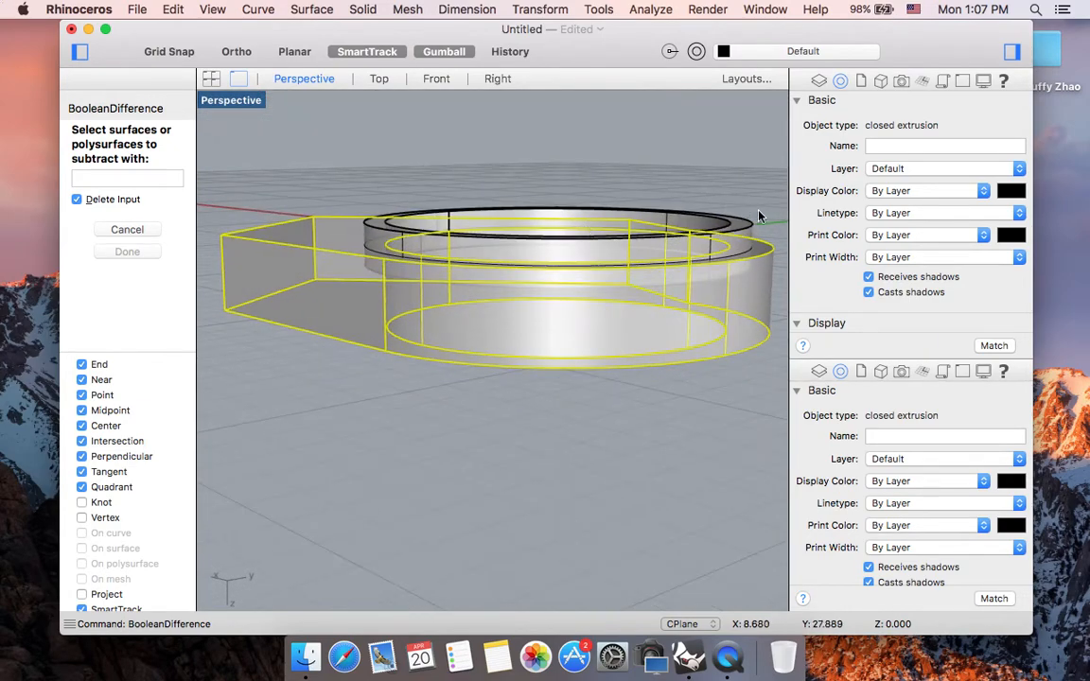
left_click(744, 229)
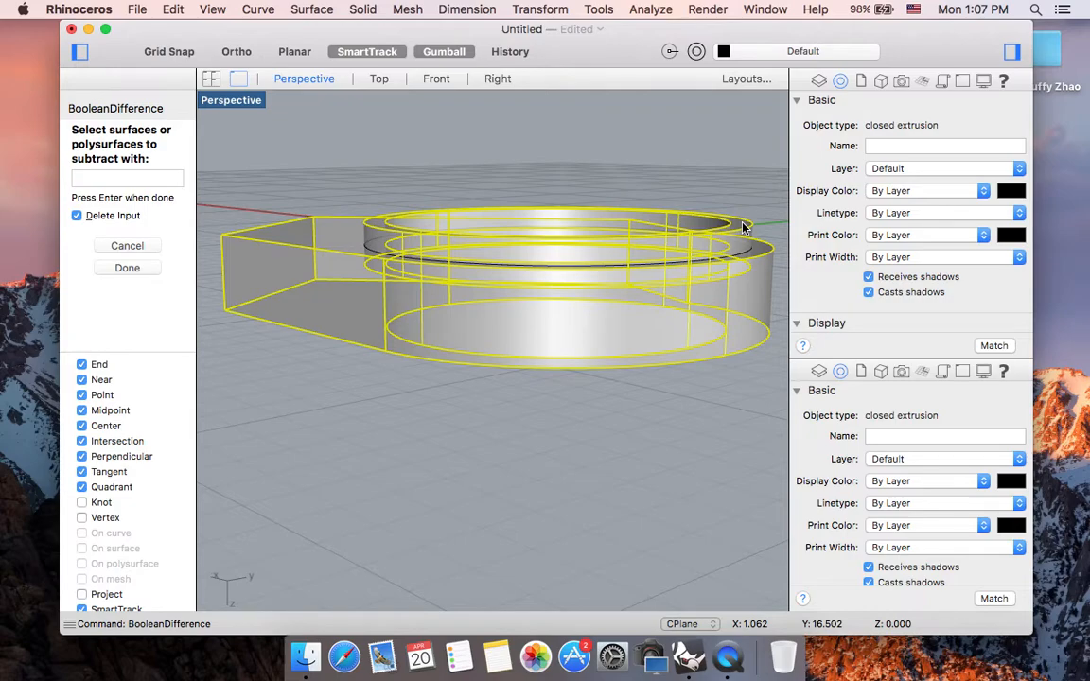
scroll(744, 228, "down", 6)
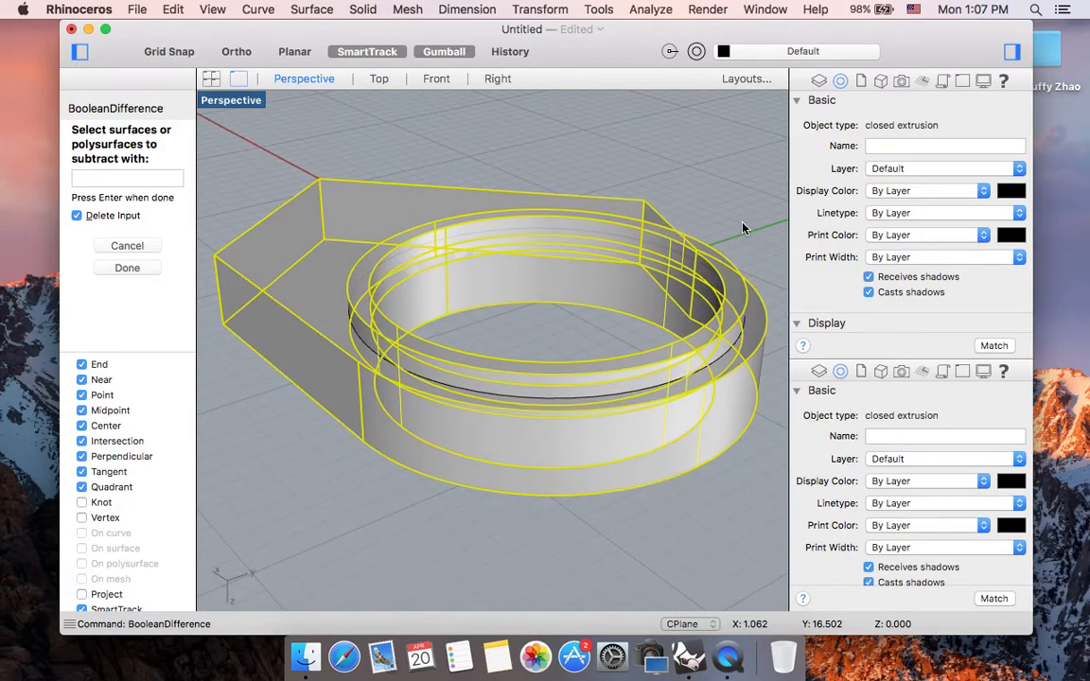
key("Return")
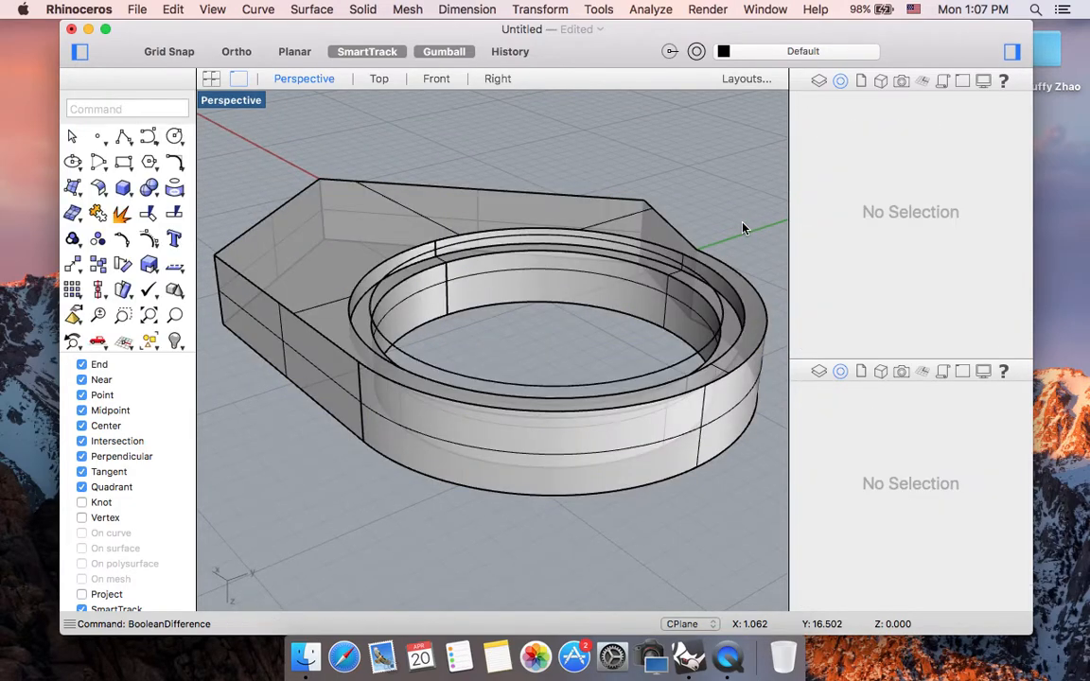
Step: Set the perspective view to Rendered display mode to show the recess cut into the ring
scroll(720, 249, "down", 3)
scroll(719, 249, "right", 8)
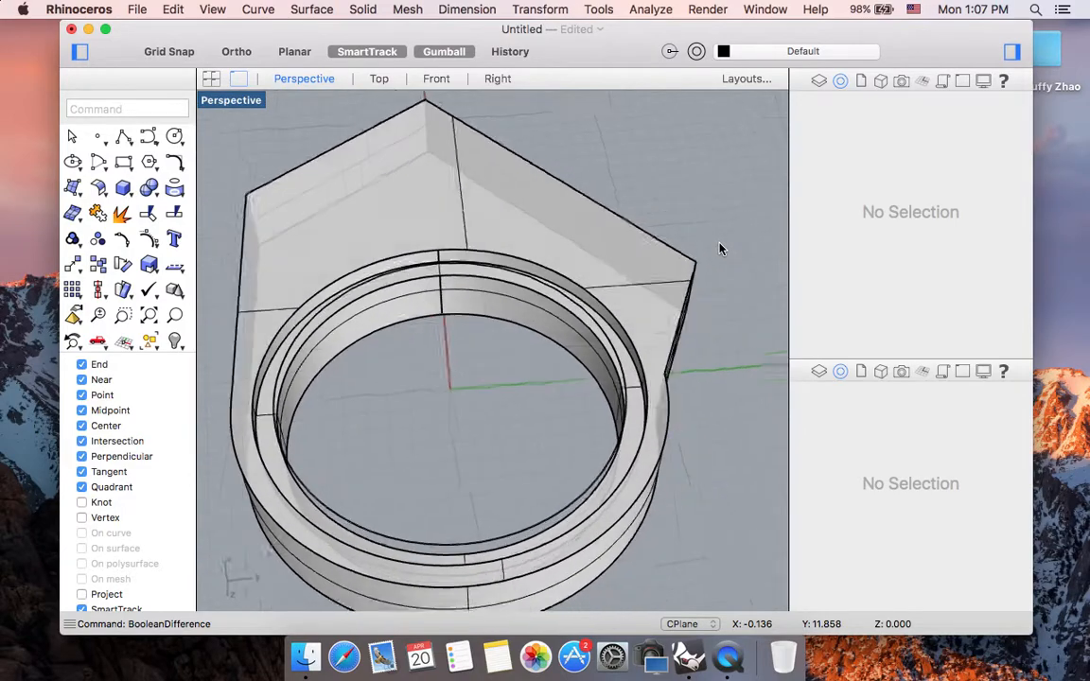
left_click(227, 100)
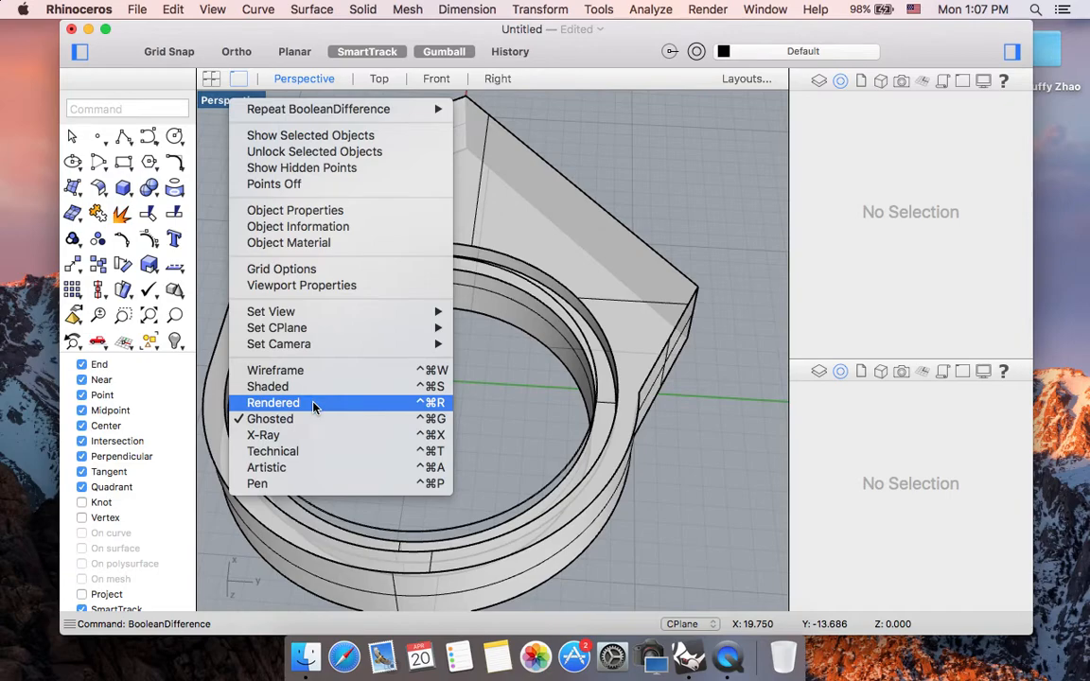
left_click(284, 403)
Step: Hide the leftover circular curves around the finger hole of the ring
scroll(502, 386, "left", 10)
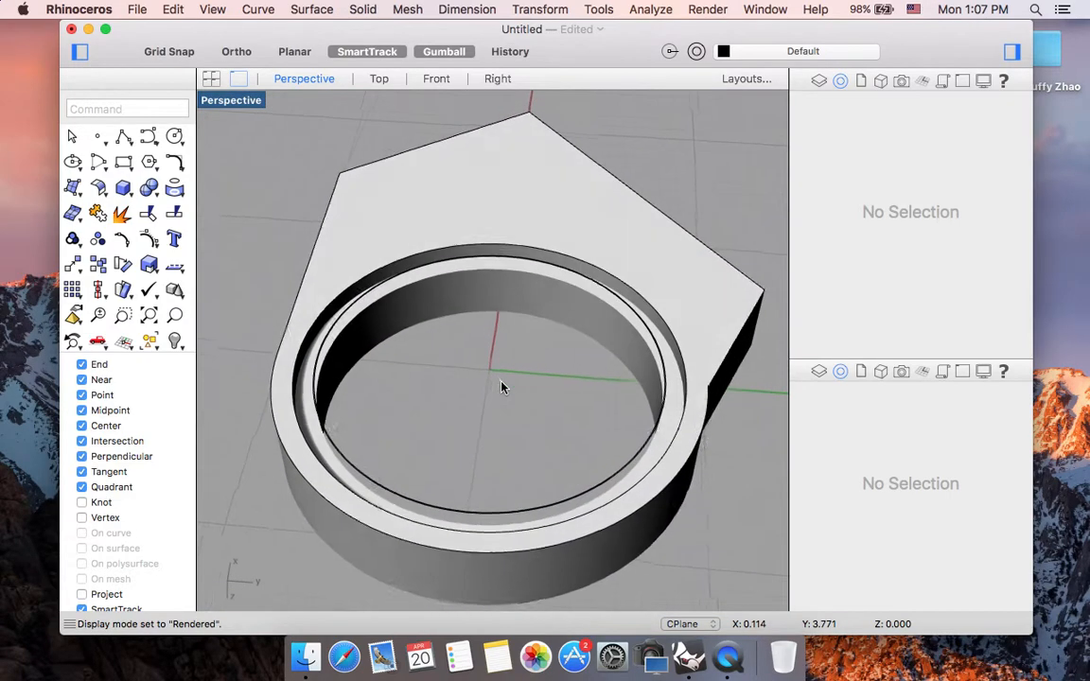
left_click(371, 475)
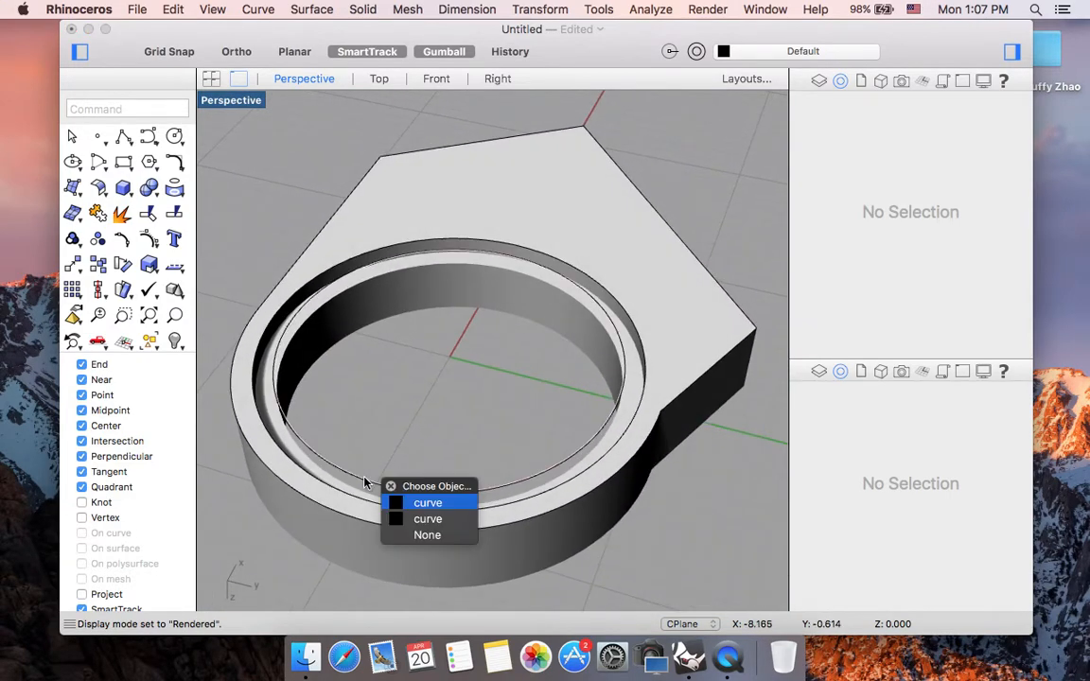
left_click(426, 470)
scroll(428, 463, "up", 5)
scroll(429, 463, "down", 5)
left_click_drag(445, 493, 420, 479)
type("hide")
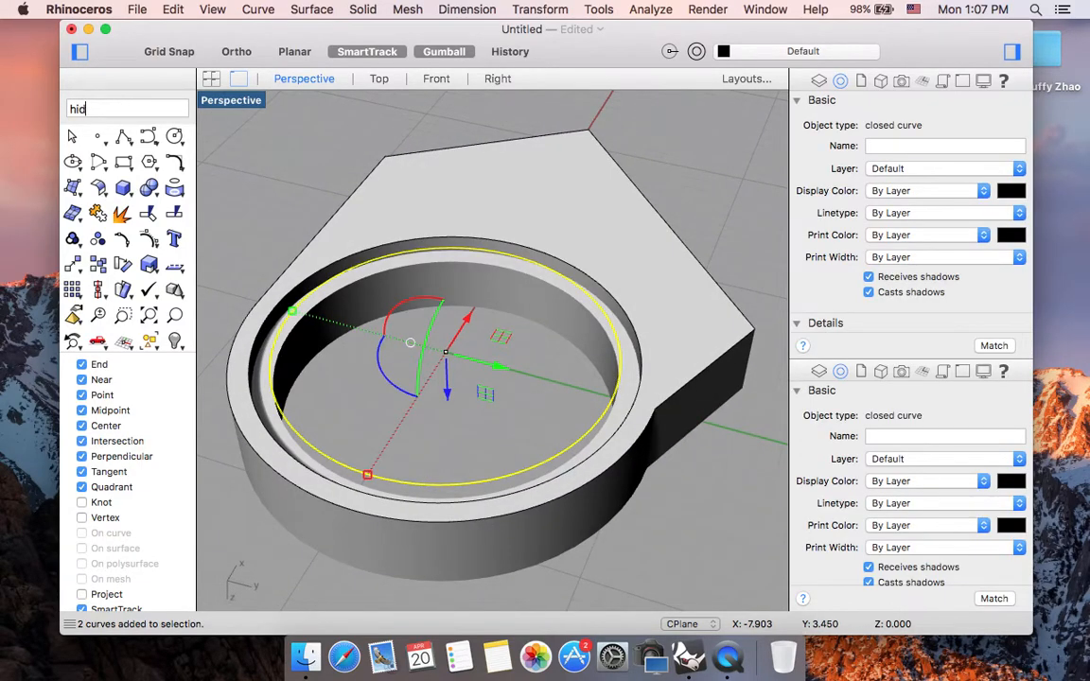
key("Return")
Step: Examine the stepped recess and the outer faces of the ring body from above, below and the sides
scroll(467, 448, "up", 5)
scroll(464, 448, "down", 10)
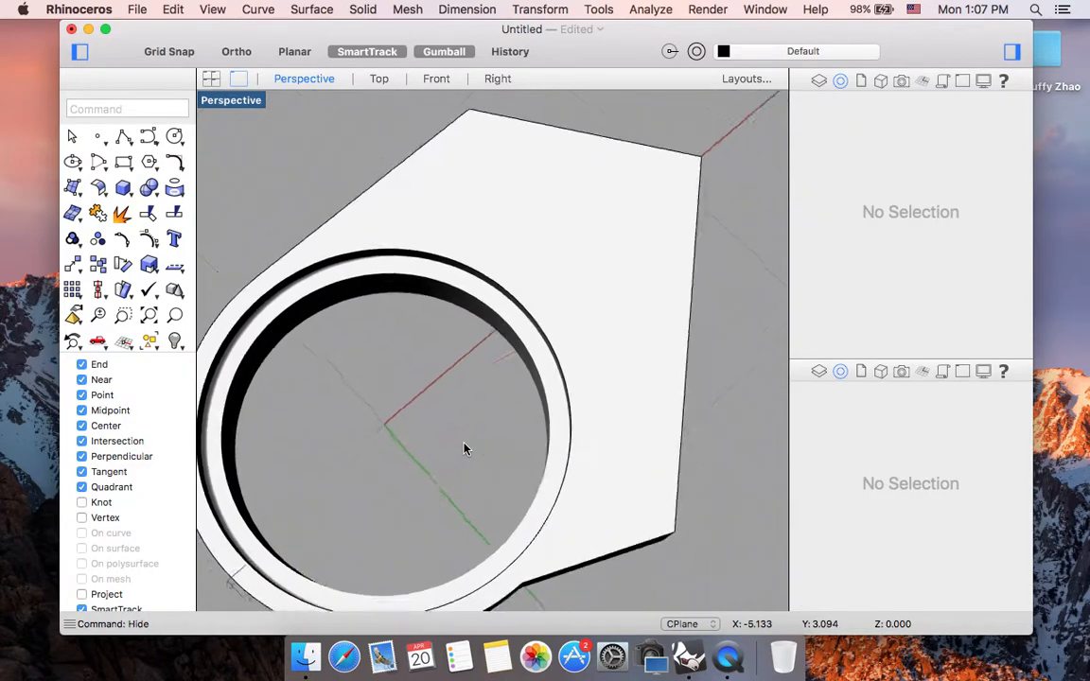
scroll(464, 448, "down", 10)
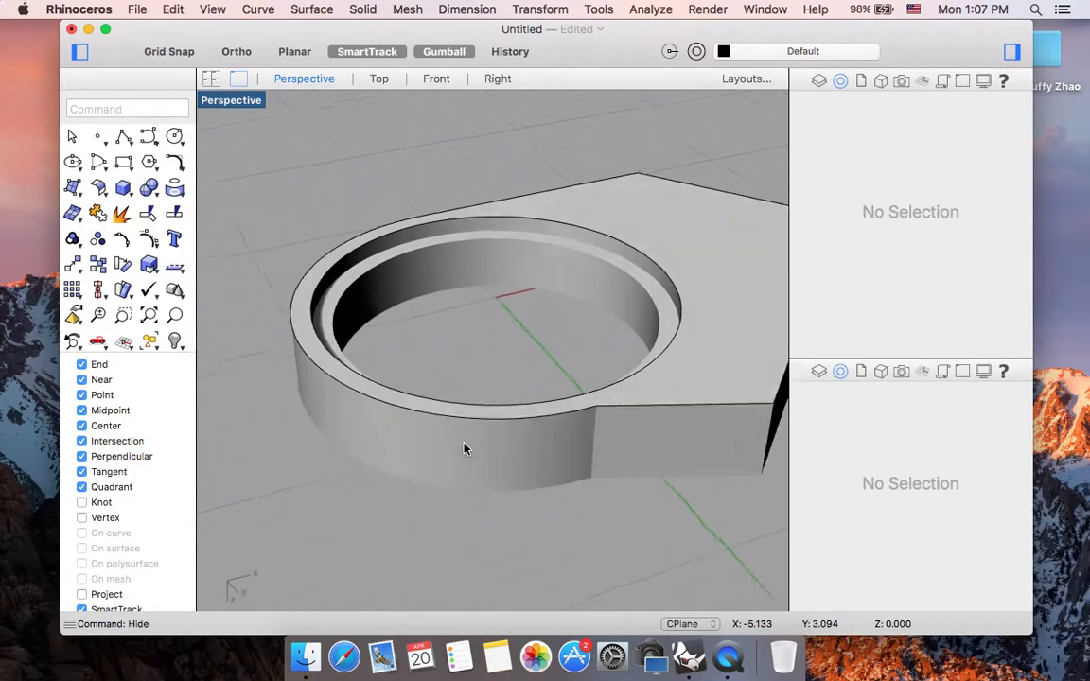
scroll(464, 449, "down", 3)
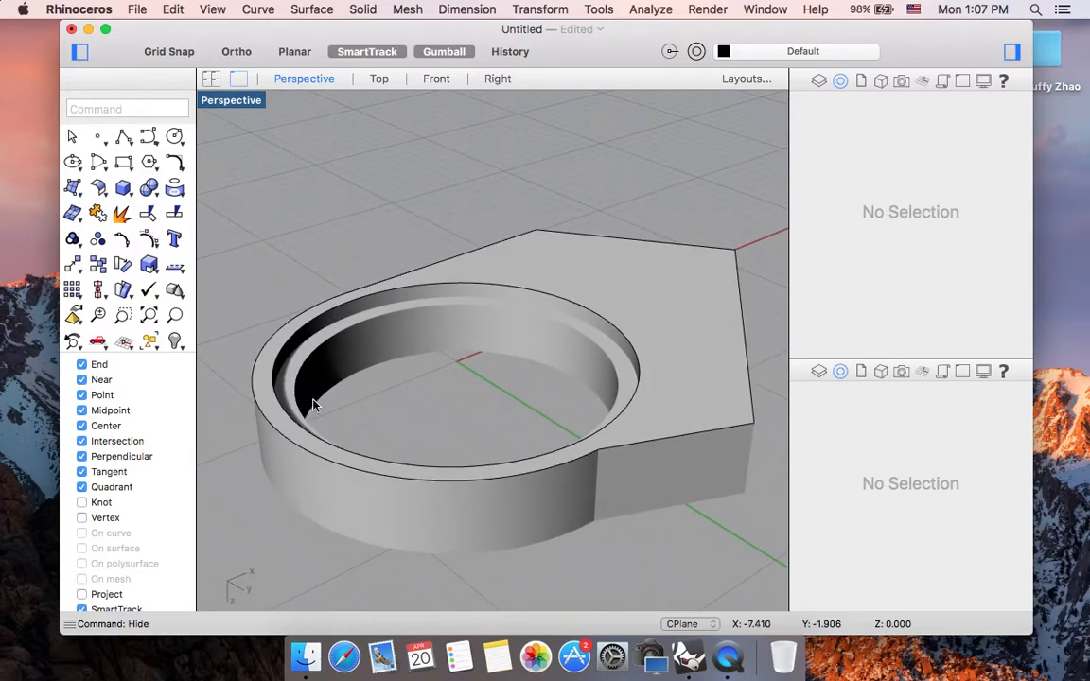
scroll(454, 450, "down", 5, "shift")
scroll(455, 452, "up", 5)
scroll(455, 451, "down", 5)
scroll(455, 452, "up", 5, "shift")
scroll(455, 451, "up", 2, "shift")
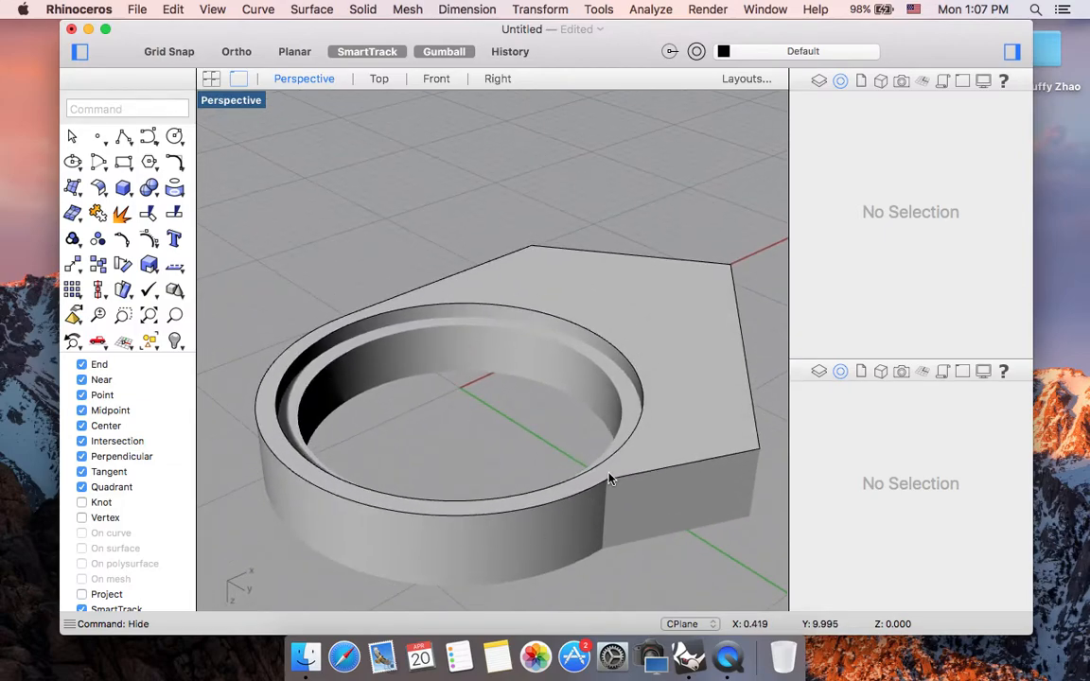
scroll(610, 477, "down", 10)
scroll(610, 478, "up", 10)
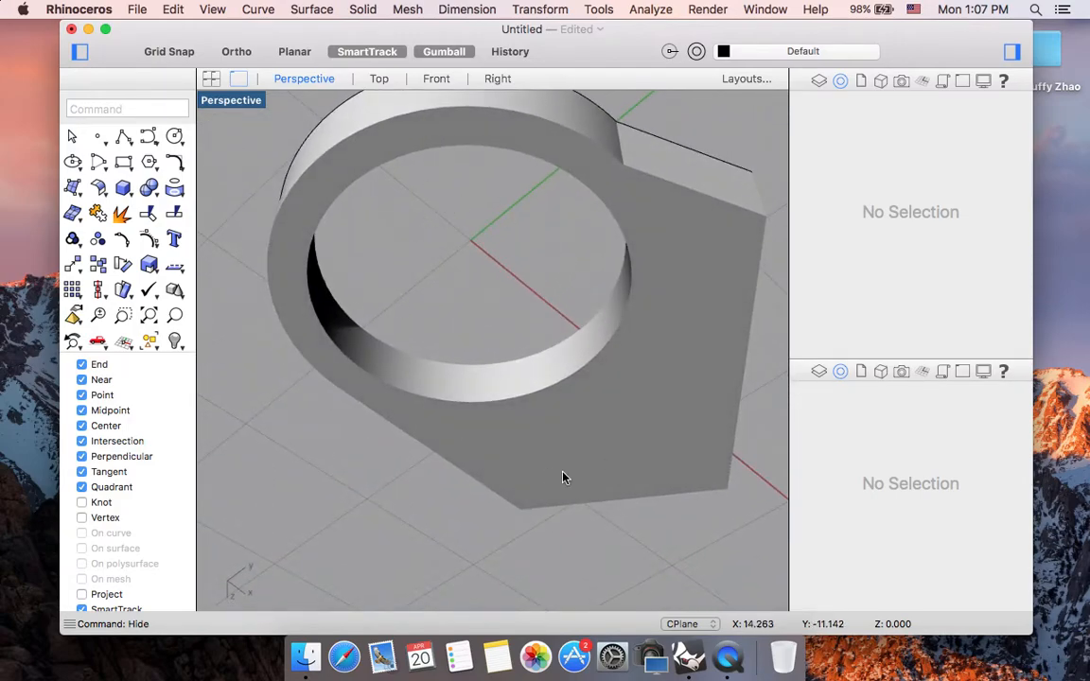
scroll(668, 387, "up", 10)
scroll(668, 387, "up", 1)
scroll(668, 387, "down", 4, "shift")
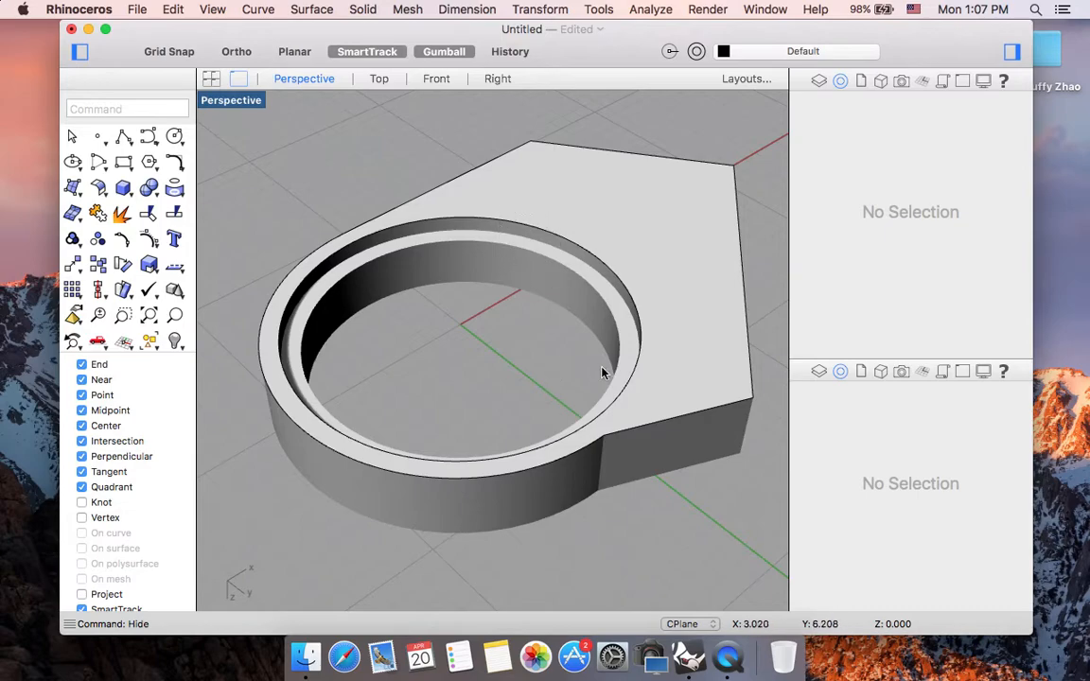
scroll(630, 372, "up", 1, "shift")
scroll(631, 377, "up", 3, "shift")
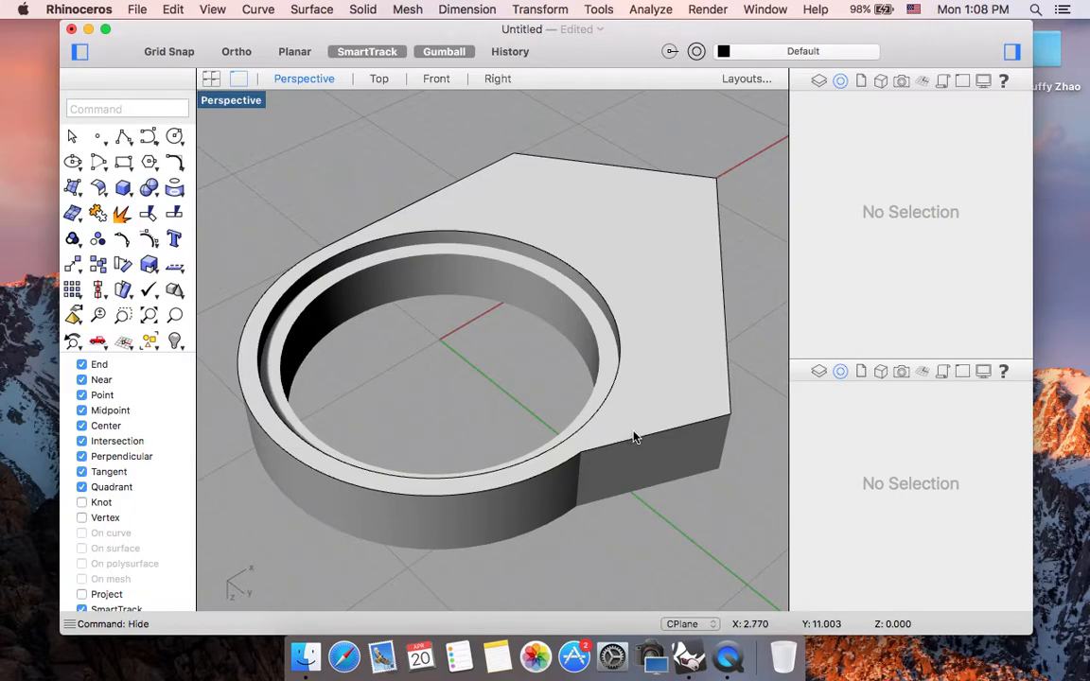
scroll(635, 438, "down", 4)
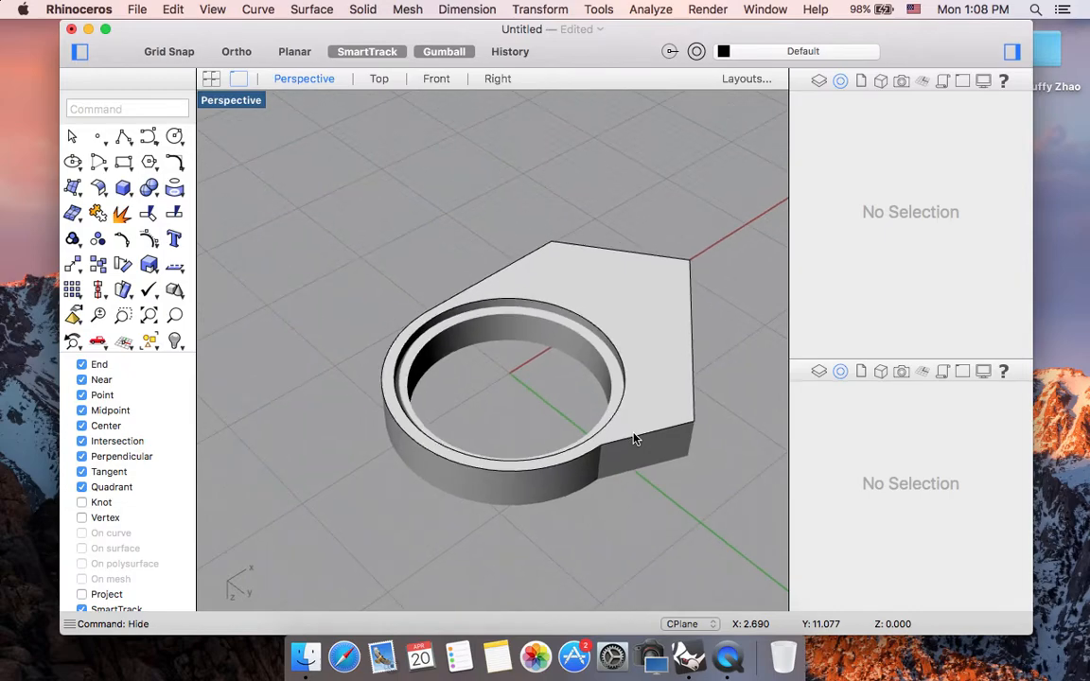
right_click_drag(508, 484, 522, 495)
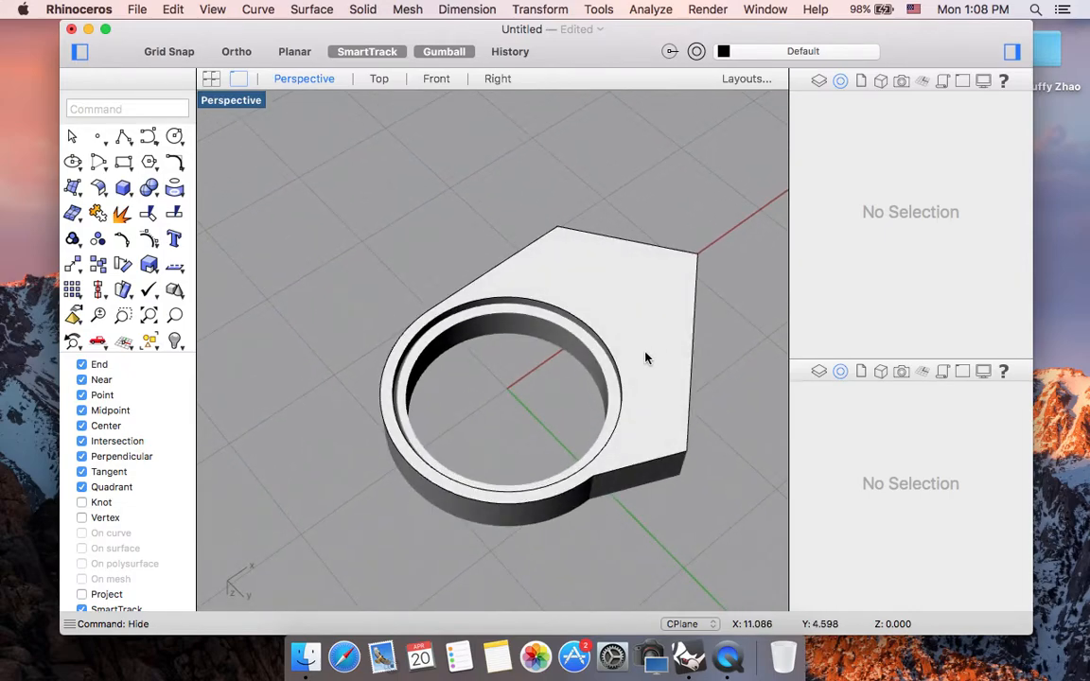
left_click_drag(604, 48, 600, 73)
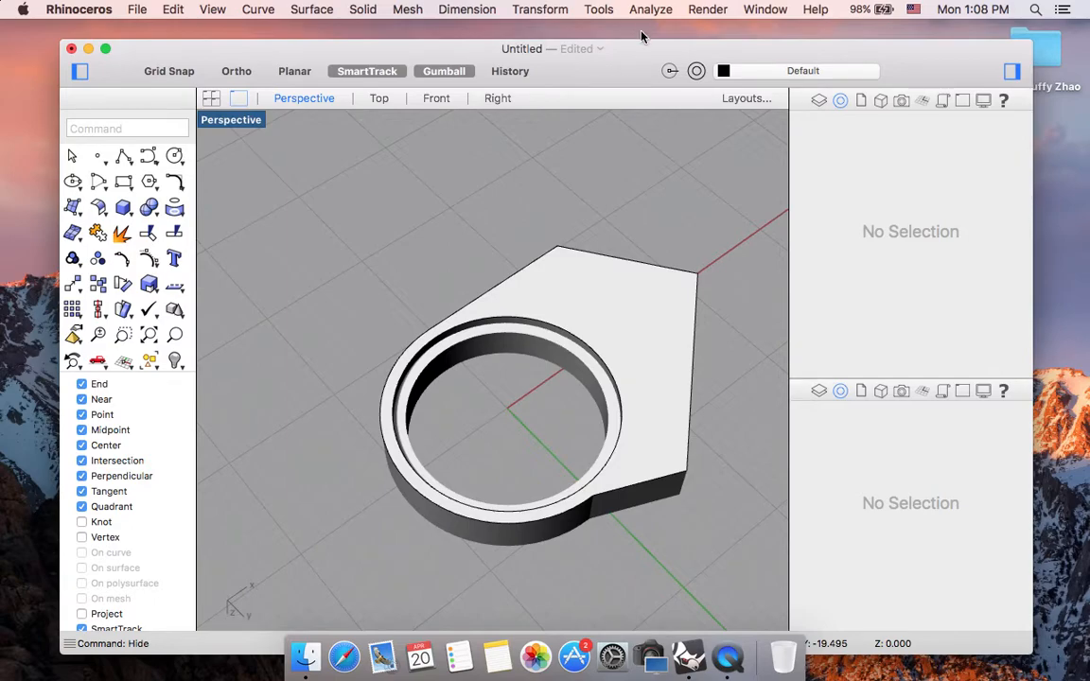